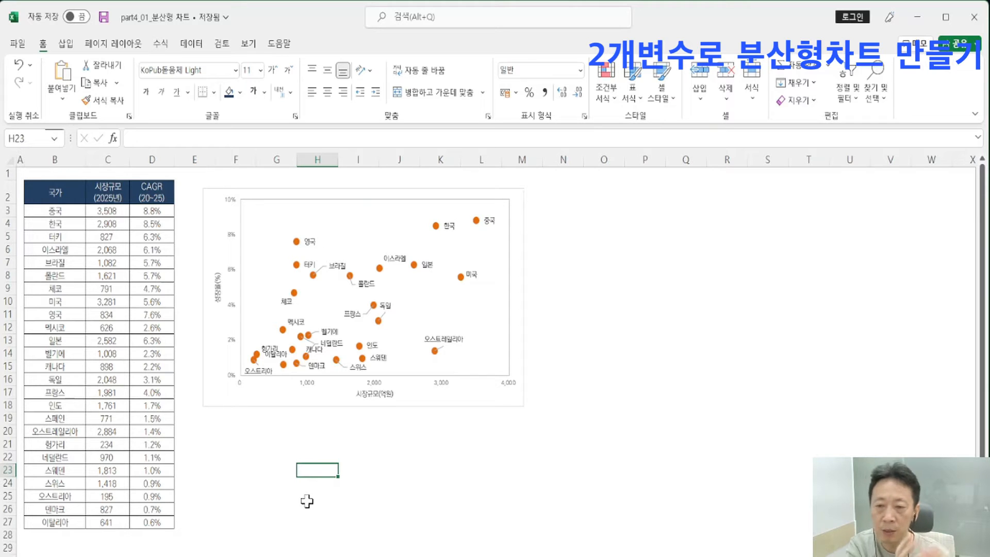
- Examine the country table with its market size (2025년) and CAGR (20~25) columns
scroll(201, 496, "up", 1)
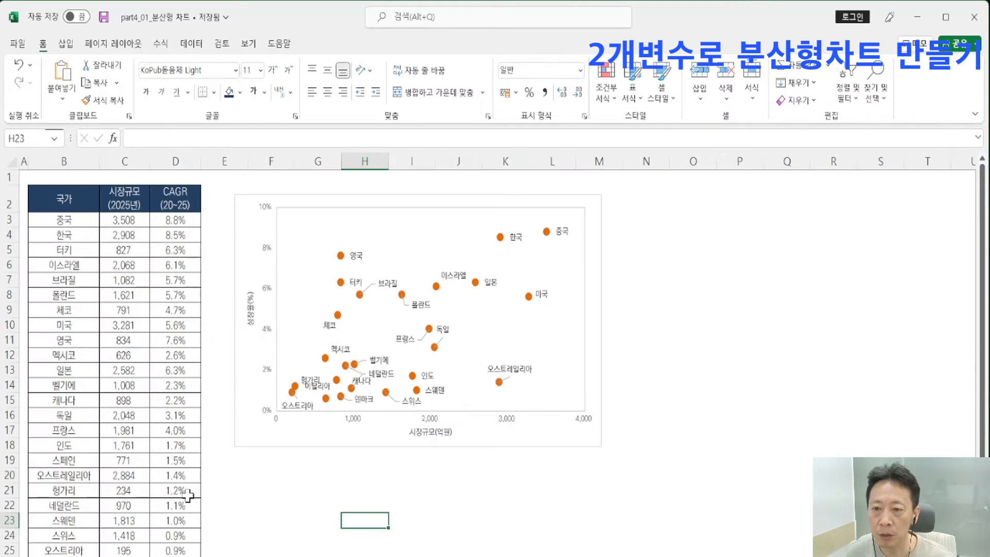
left_click_drag(59, 198, 176, 556)
left_click(175, 556)
left_click_drag(89, 221, 88, 556)
left_click(88, 556)
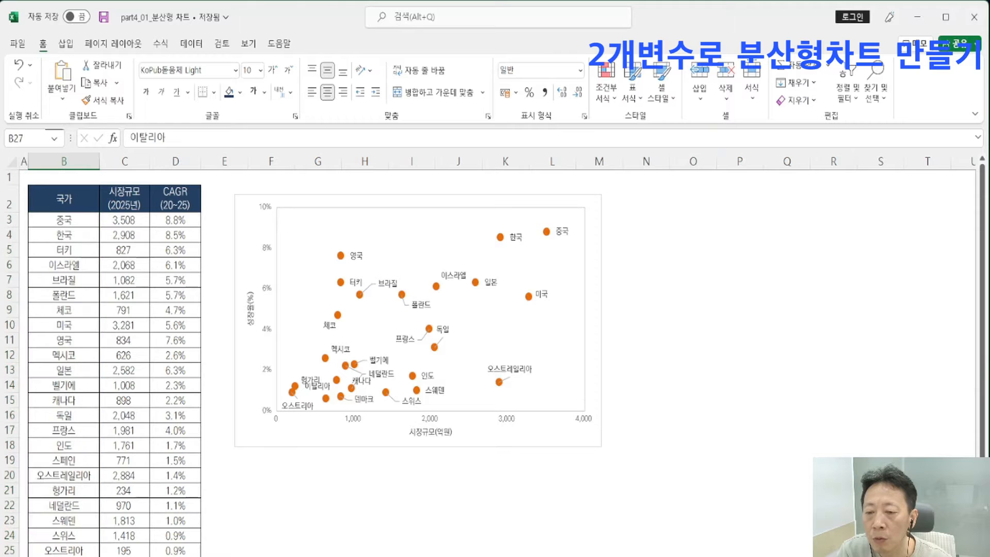
left_click(134, 200)
left_click(155, 199)
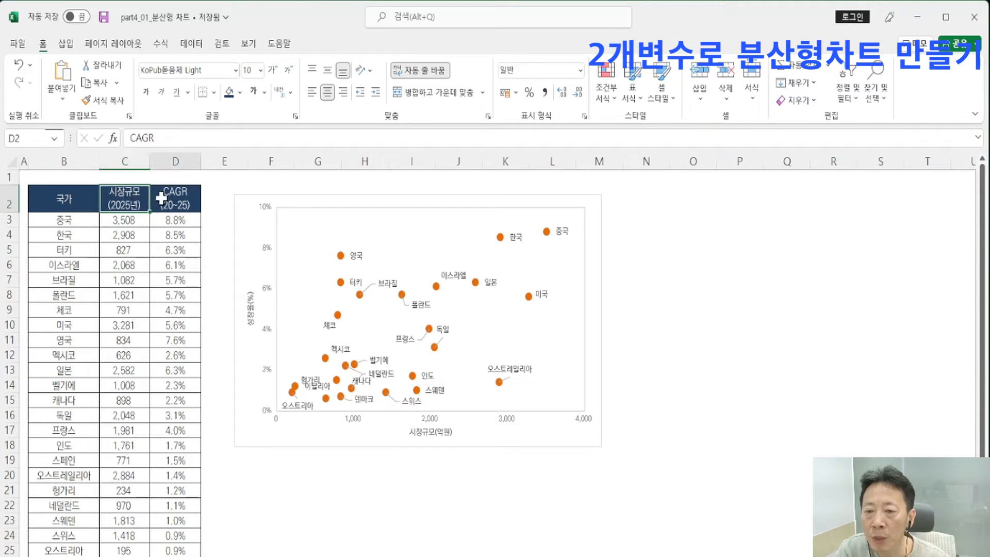
left_click(75, 218)
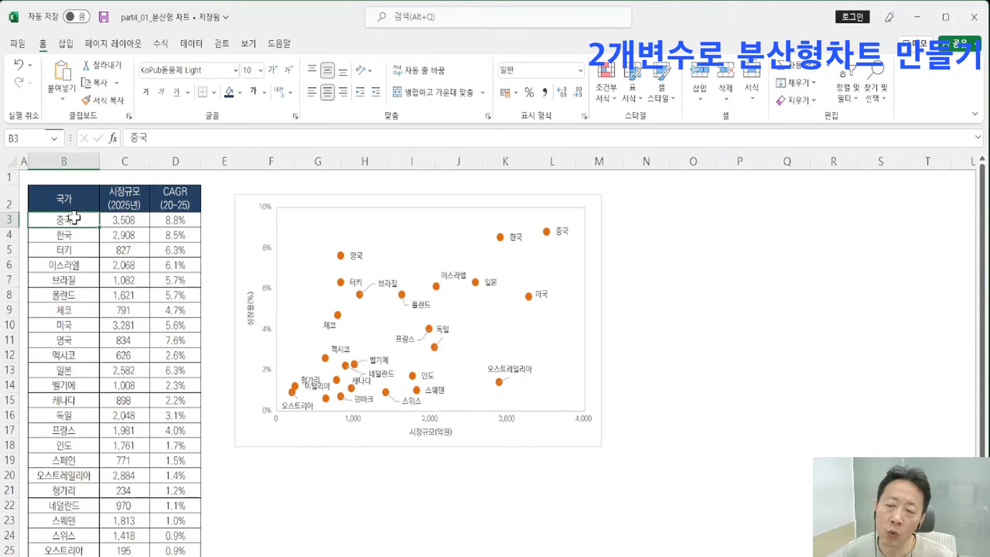
scroll(75, 218, "up", 3)
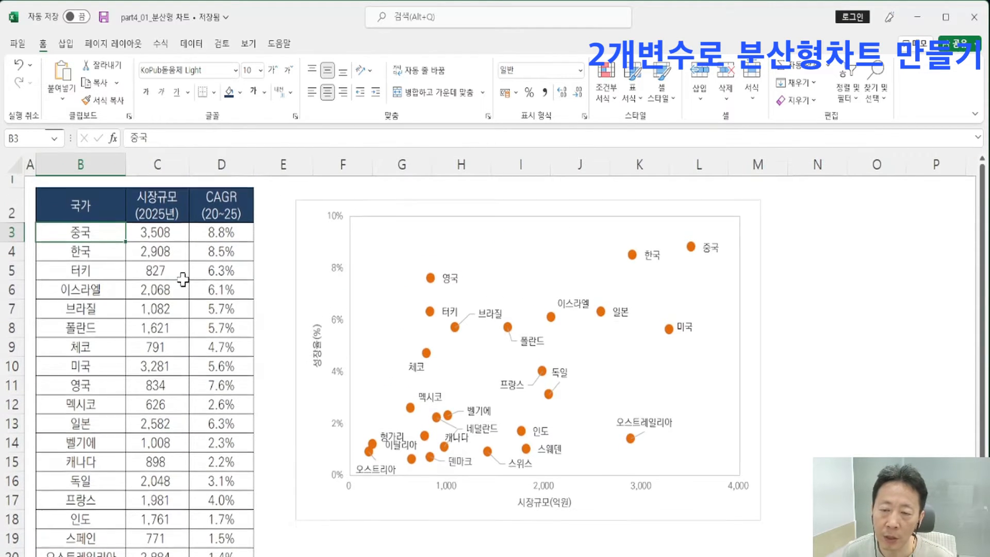
scroll(183, 279, "up", 1)
left_click(222, 218)
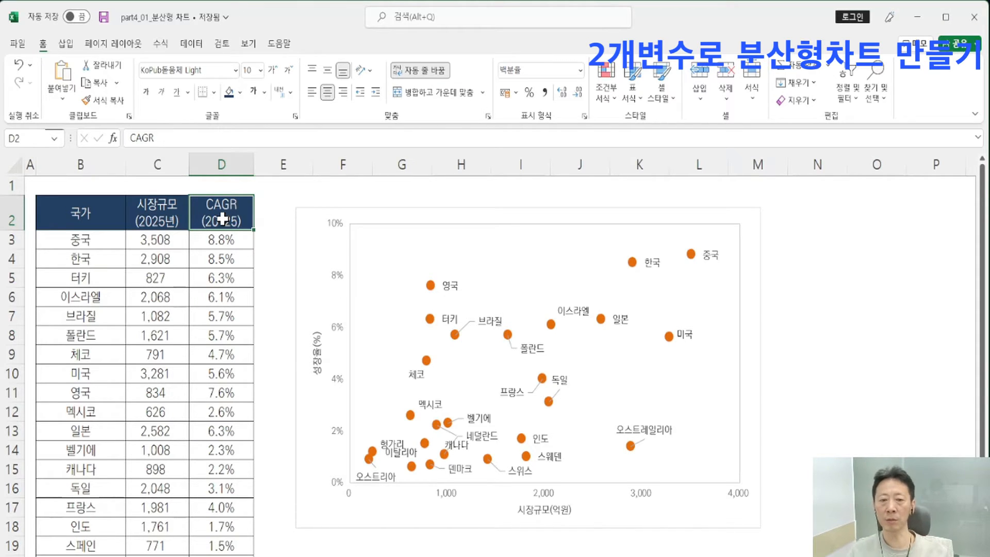
- Examine the finished scatter chart, its 시장규모(억원) and 성장률(%) axis titles, and the data point for 중국
left_click(372, 216)
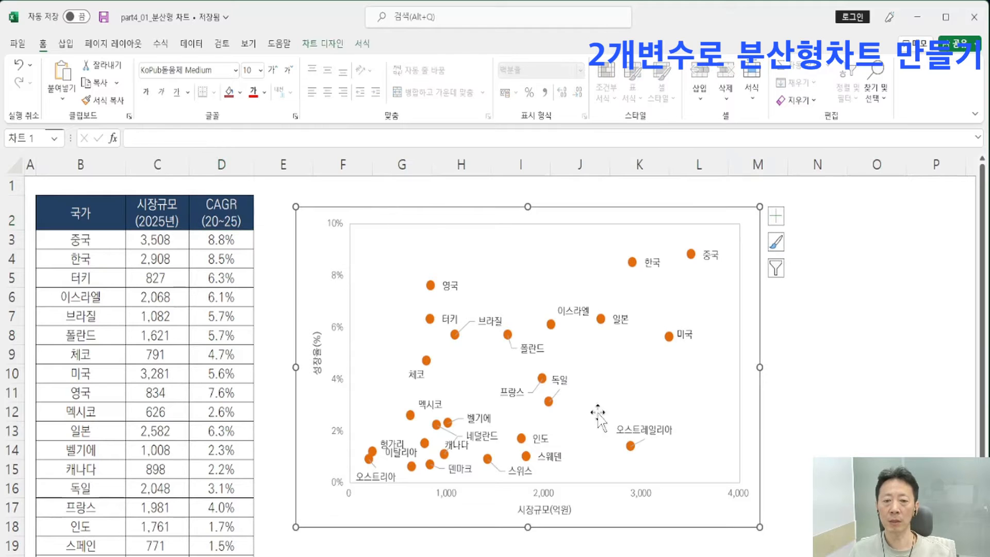
left_click(263, 465)
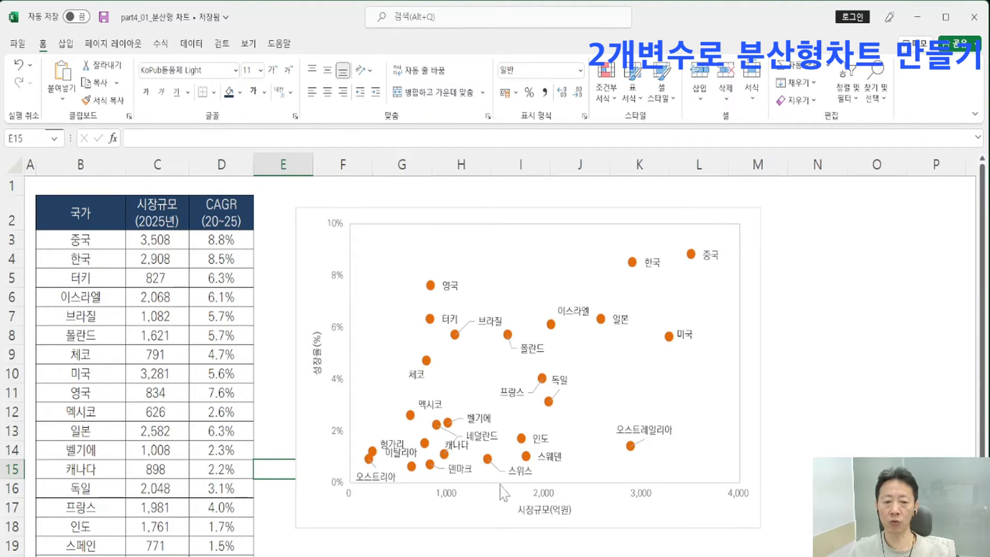
left_click(555, 510)
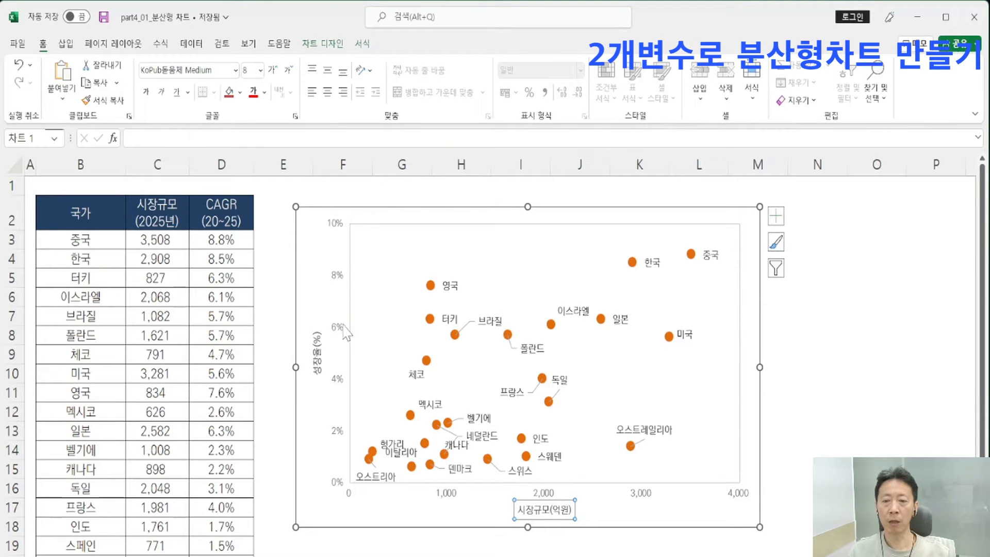
left_click(319, 338)
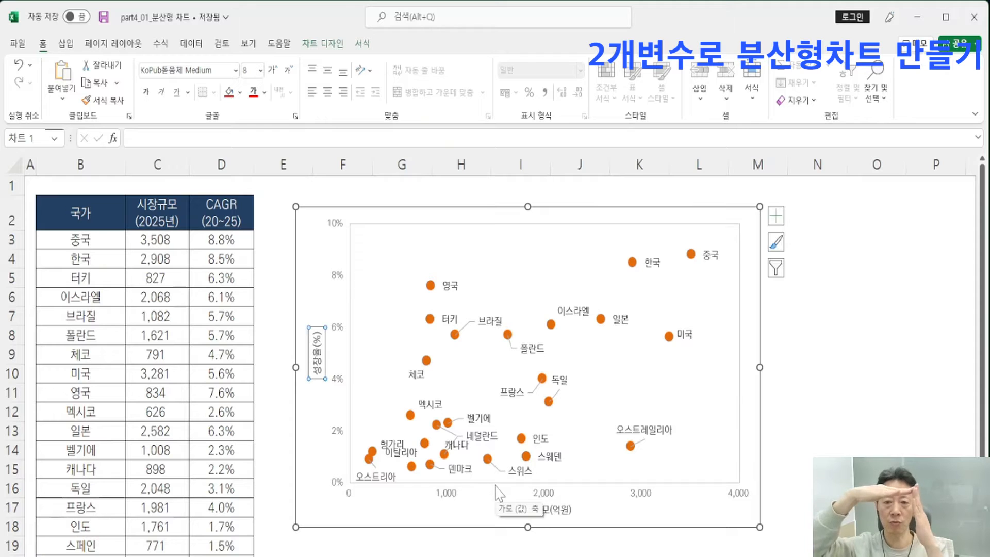
left_click(98, 243)
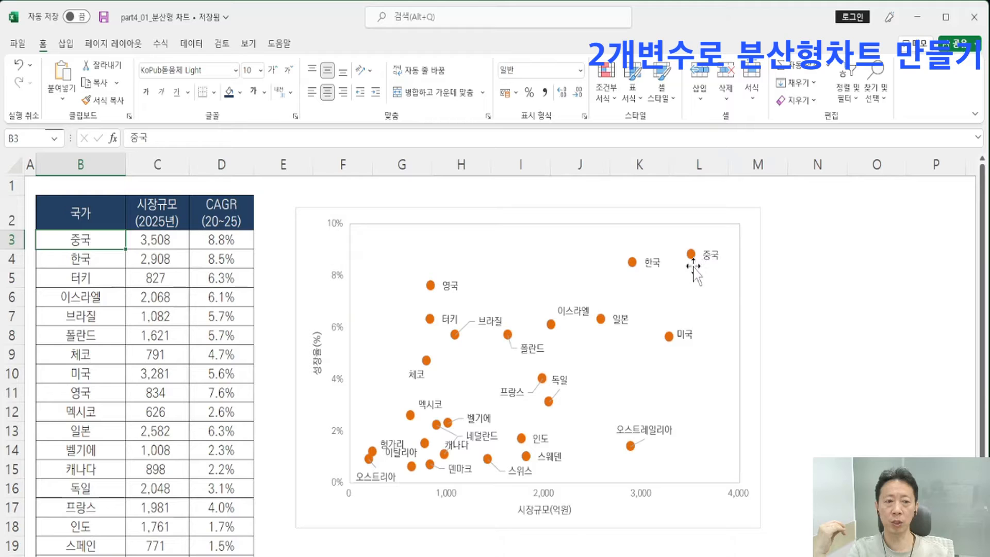
mouse_move(691, 255)
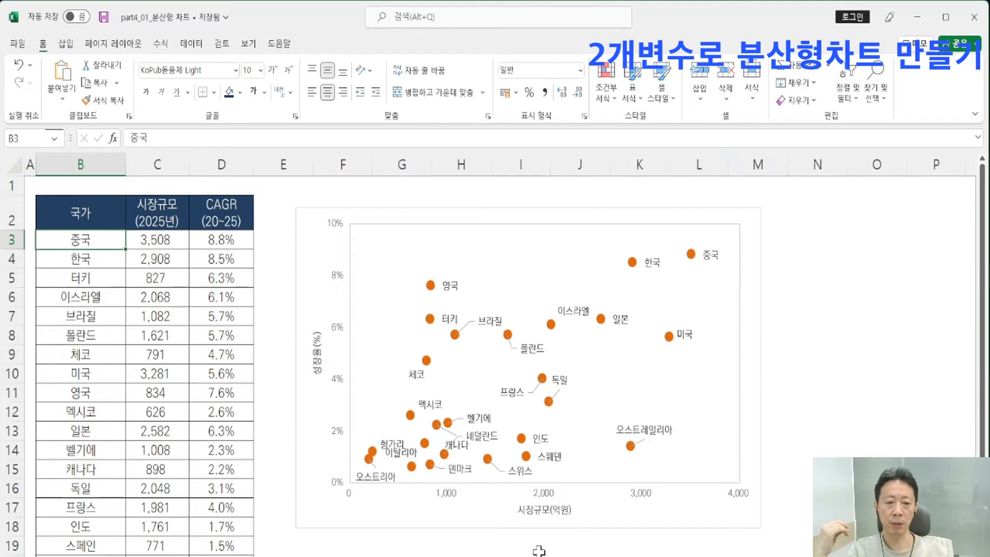
- Compare the market size and CAGR values in the country table with the points in the finished scatter chart
left_click_drag(76, 203, 170, 448)
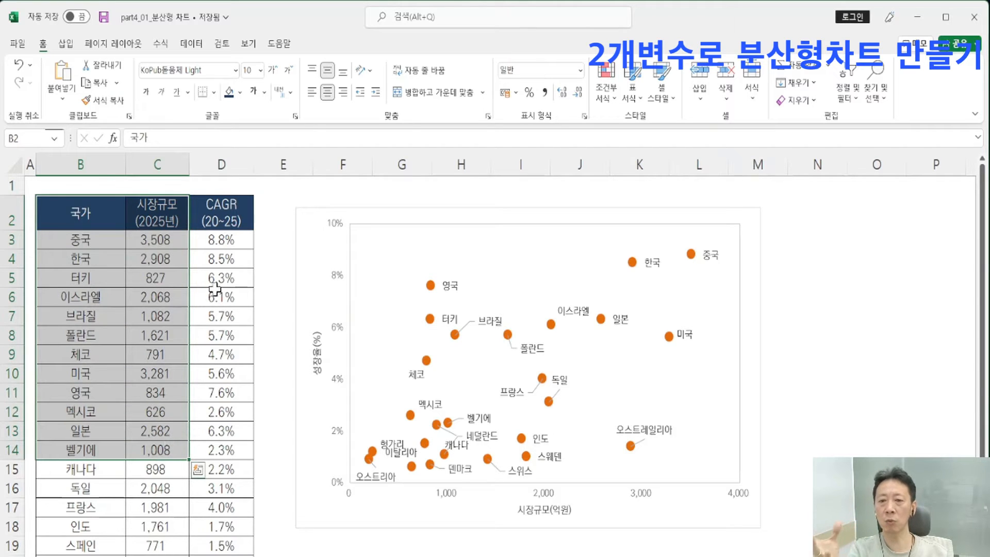
left_click(230, 206)
left_click_drag(226, 244, 218, 439)
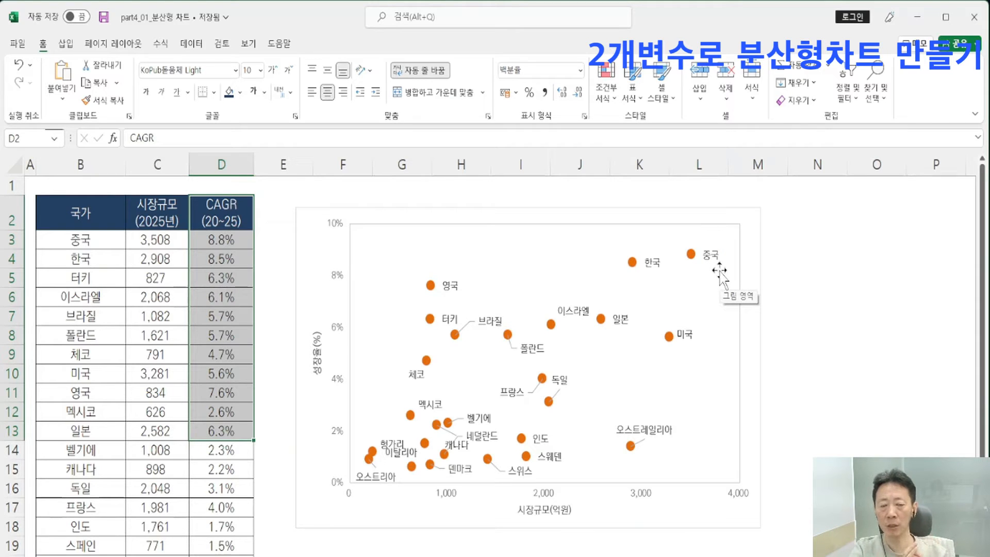
left_click(175, 321)
left_click(89, 281)
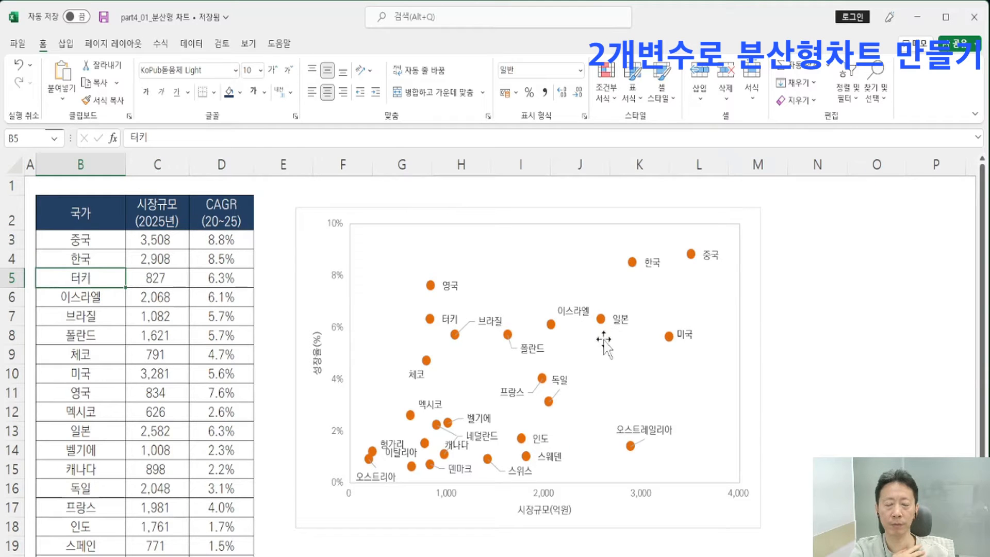
left_click(199, 279)
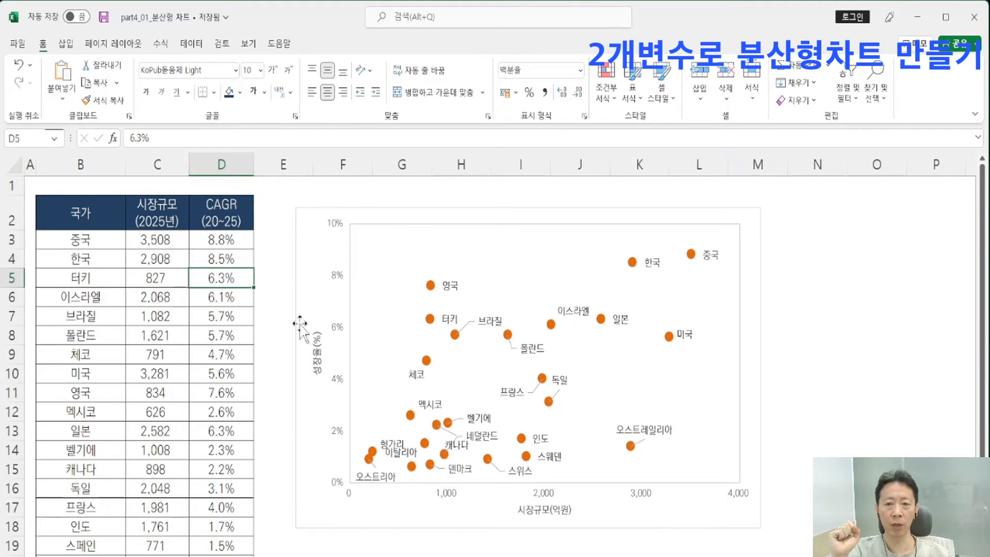
key("Down")
key("Down")
key("Down")
key("Down")
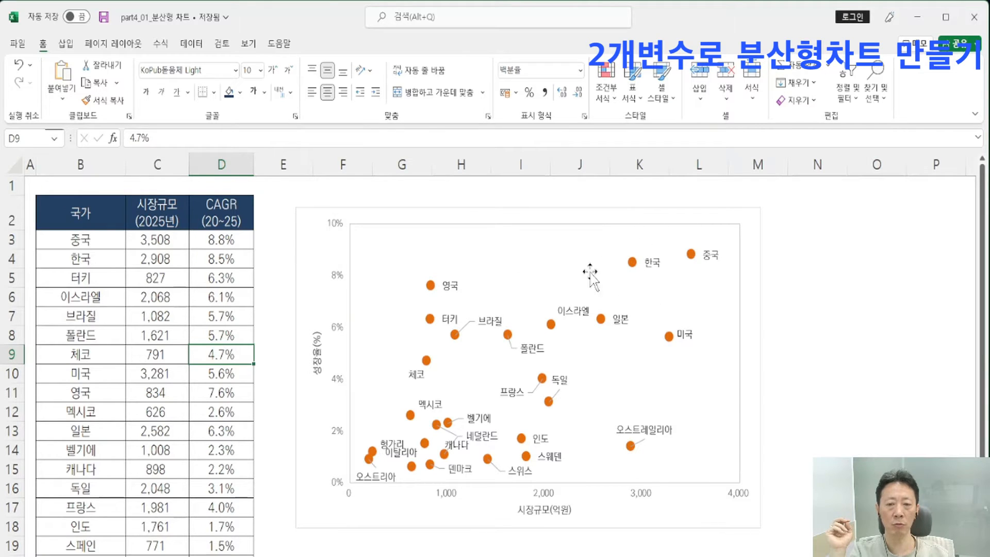
left_click(227, 521)
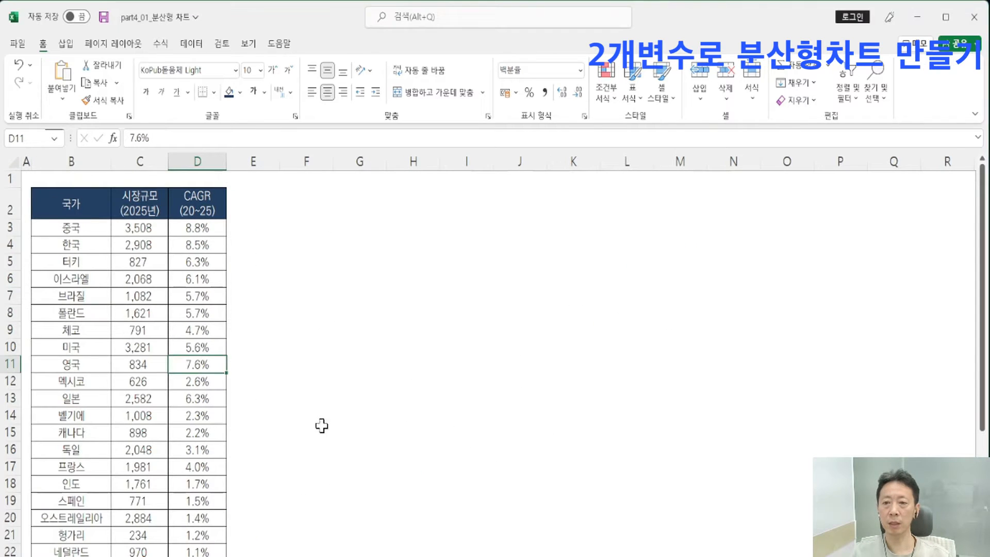
- Select the full country table including its headers and bring up the scatter (분산형) chart types for insertion
left_click_drag(96, 209, 199, 554)
left_click(65, 43)
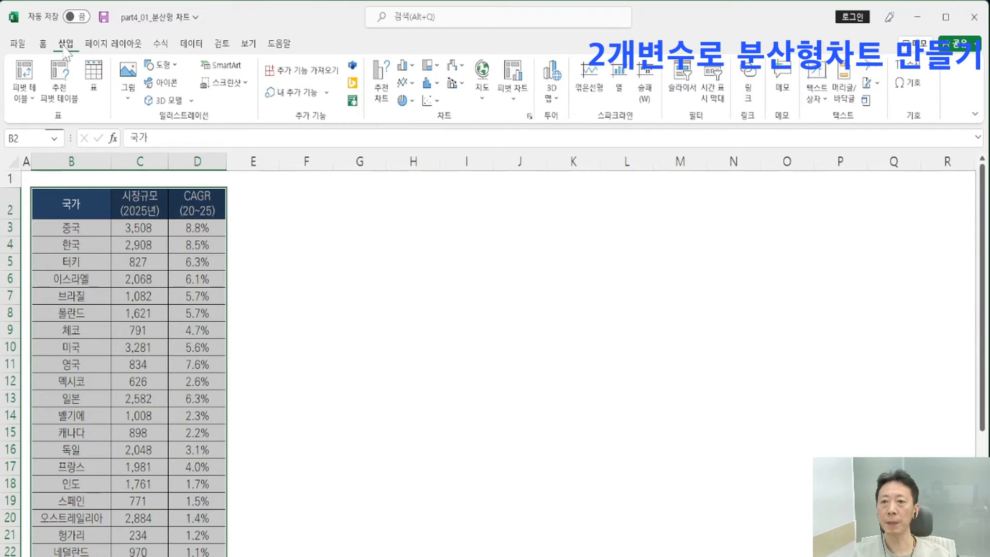
left_click(530, 116)
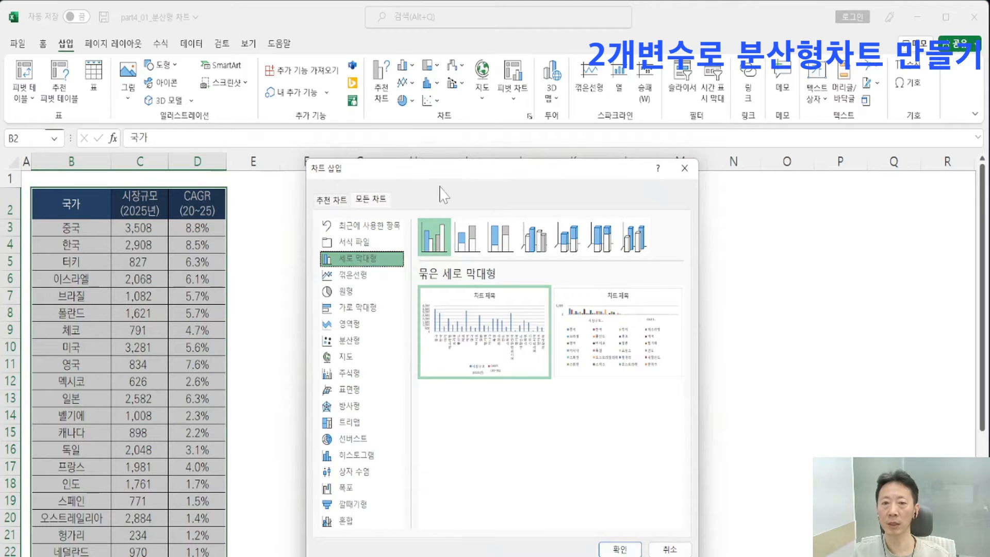
left_click_drag(470, 172, 416, 124)
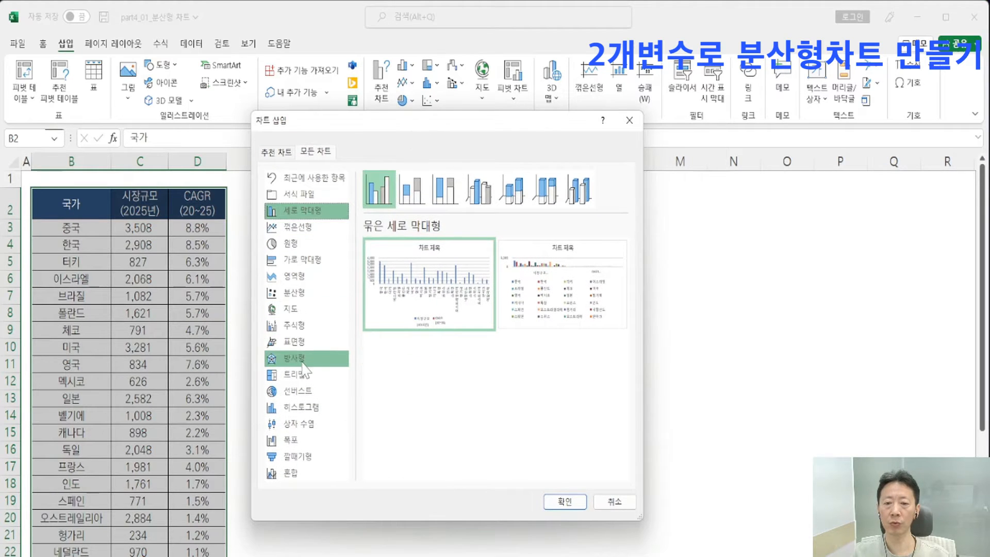
left_click(294, 292)
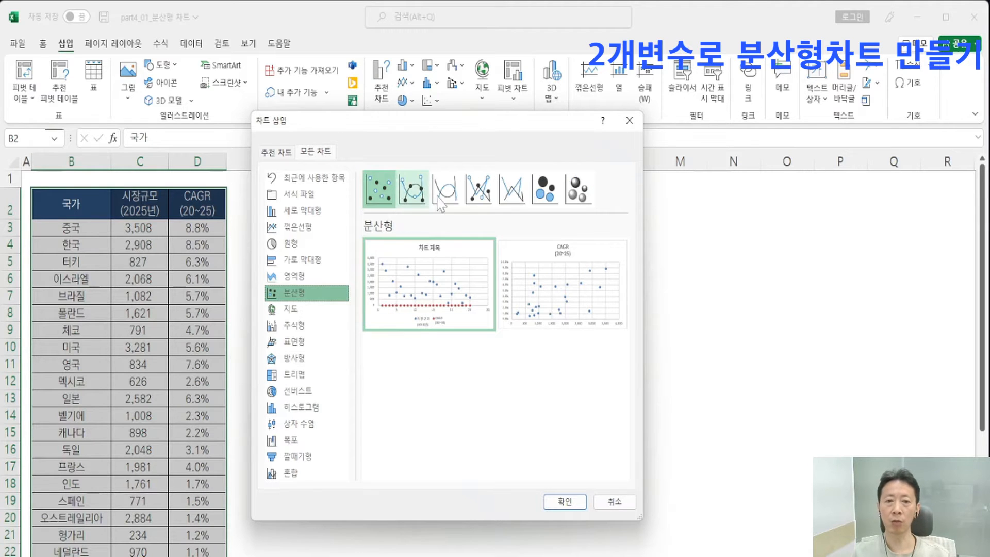
- Preview the other scatter subtypes: curved lines, straight lines, bubble and 3-D bubble
left_click(408, 193)
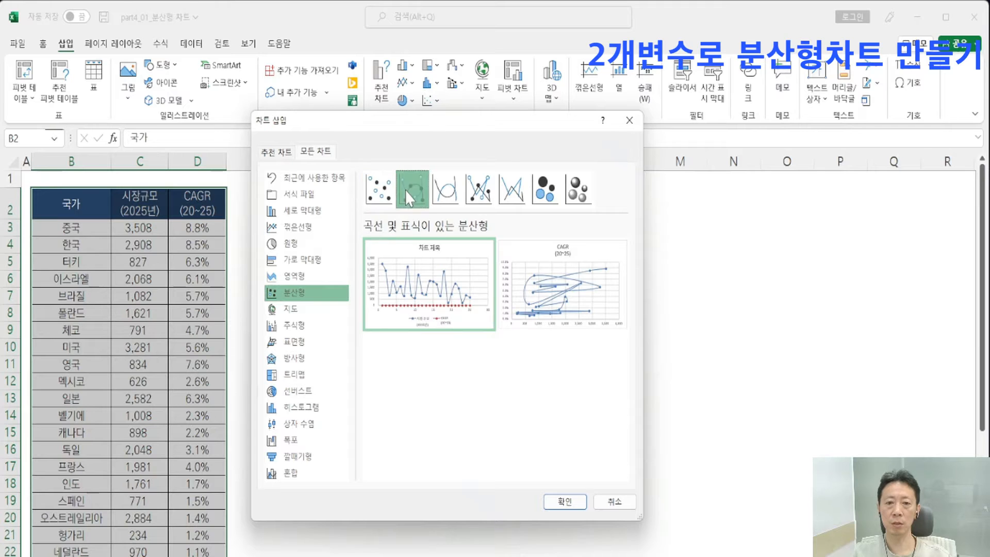
mouse_move(578, 299)
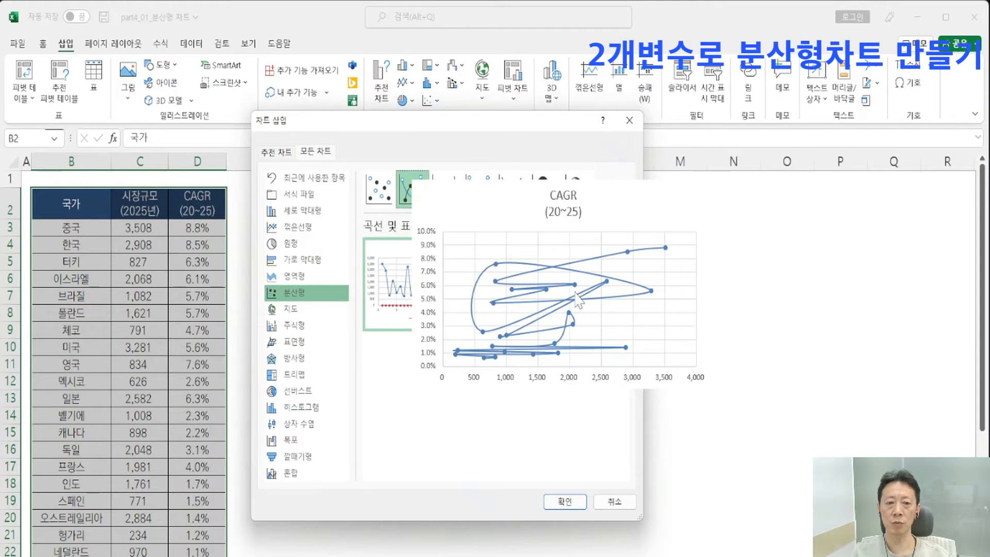
left_click(449, 200)
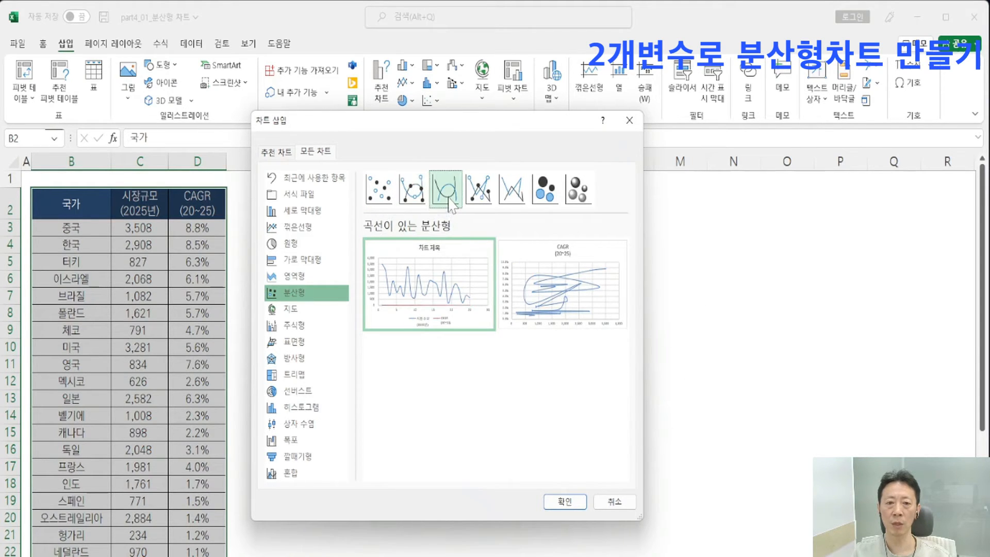
left_click(479, 199)
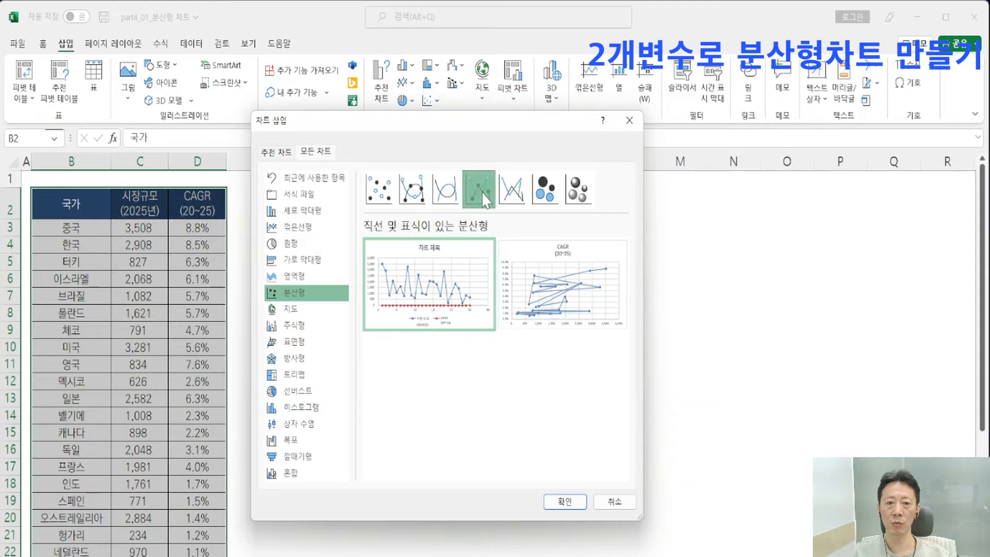
left_click(512, 199)
left_click(545, 198)
left_click(579, 199)
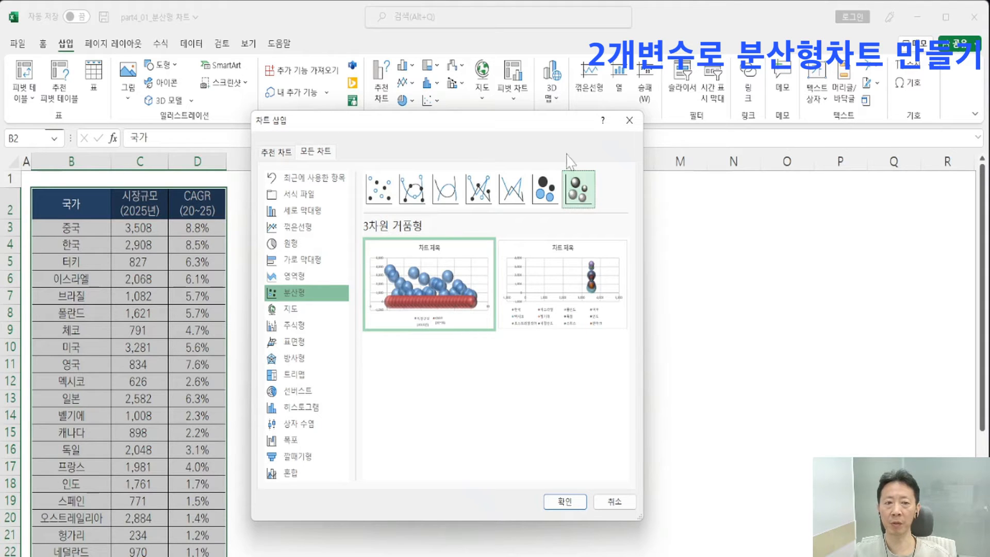
left_click(545, 190)
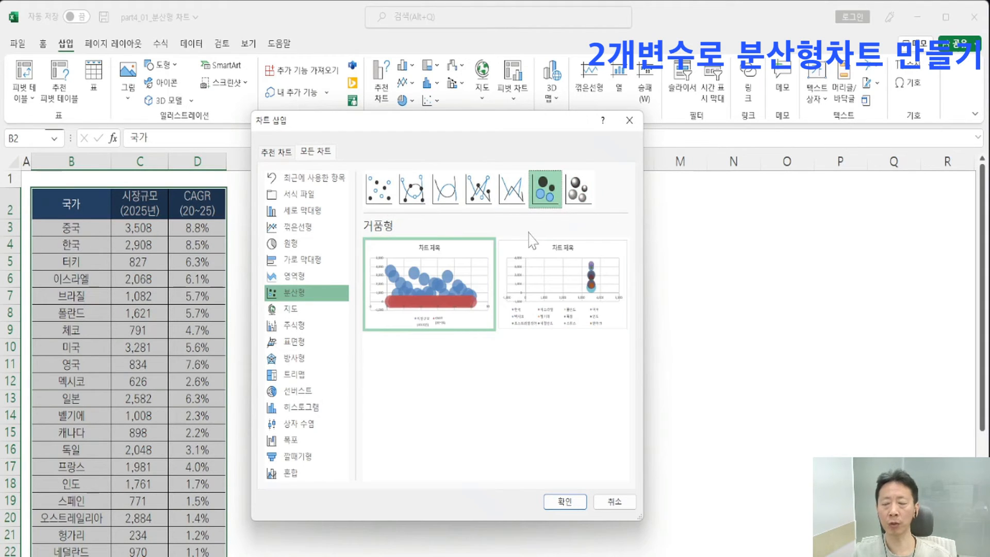
- Insert a markers-only scatter chart using the variant that plots CAGR against market size as a single series
left_click(382, 191)
mouse_move(399, 303)
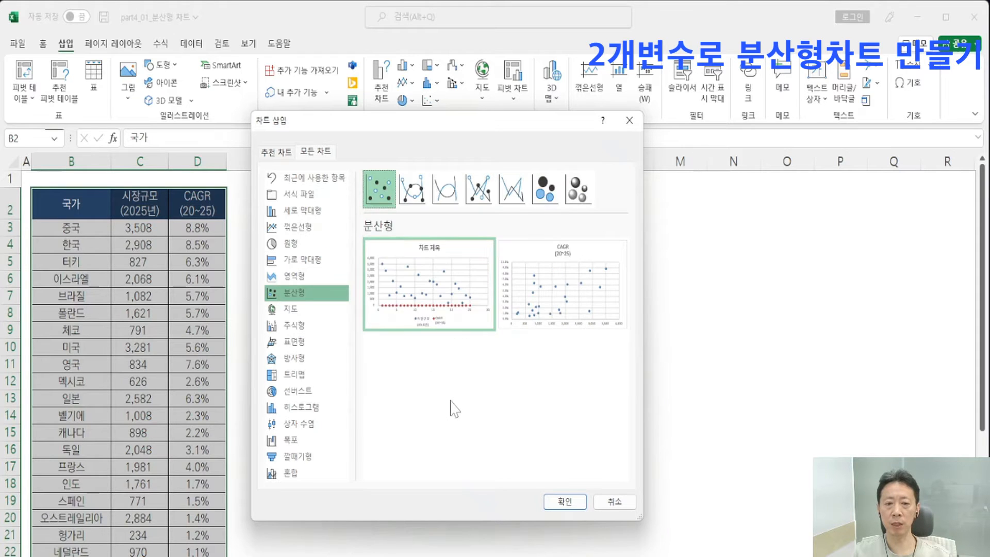
mouse_move(435, 297)
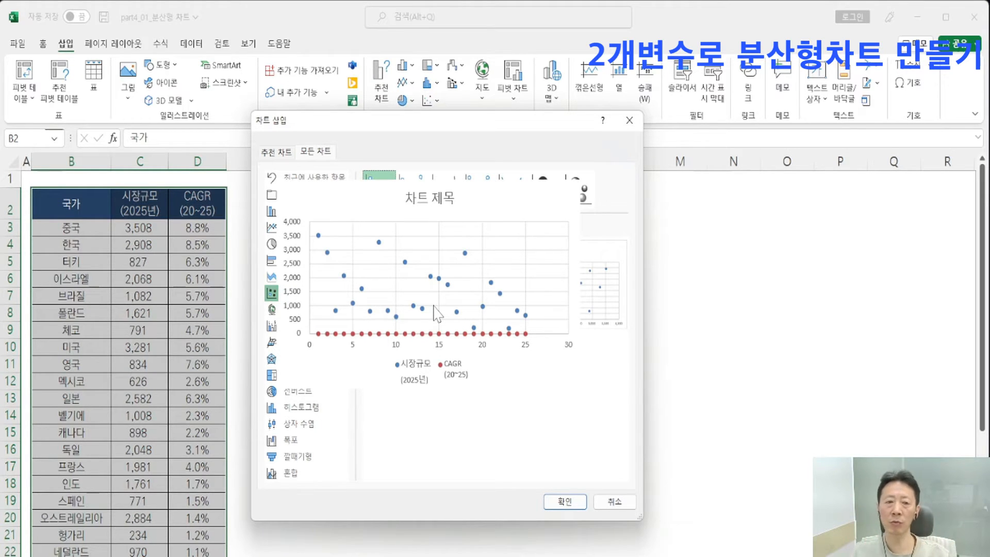
mouse_move(563, 311)
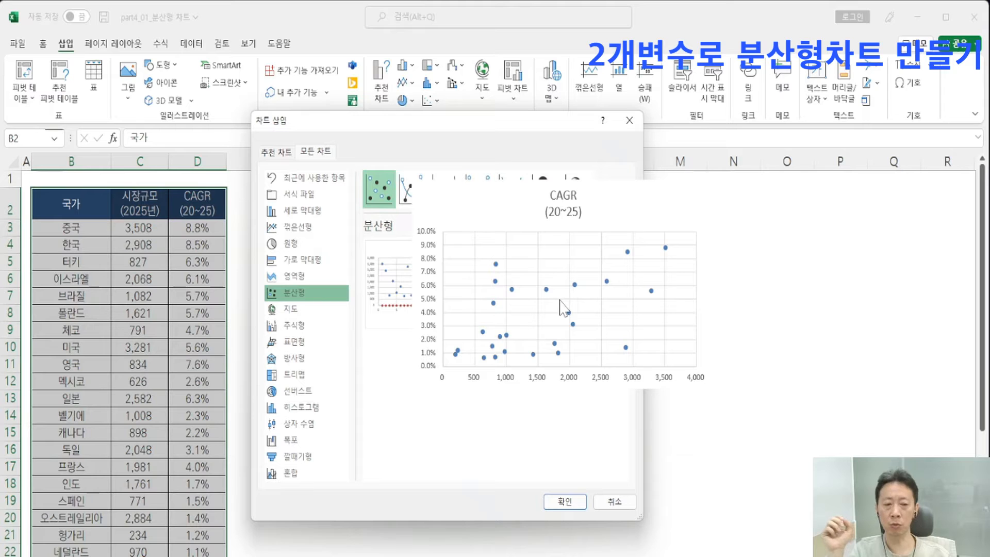
left_click(565, 502)
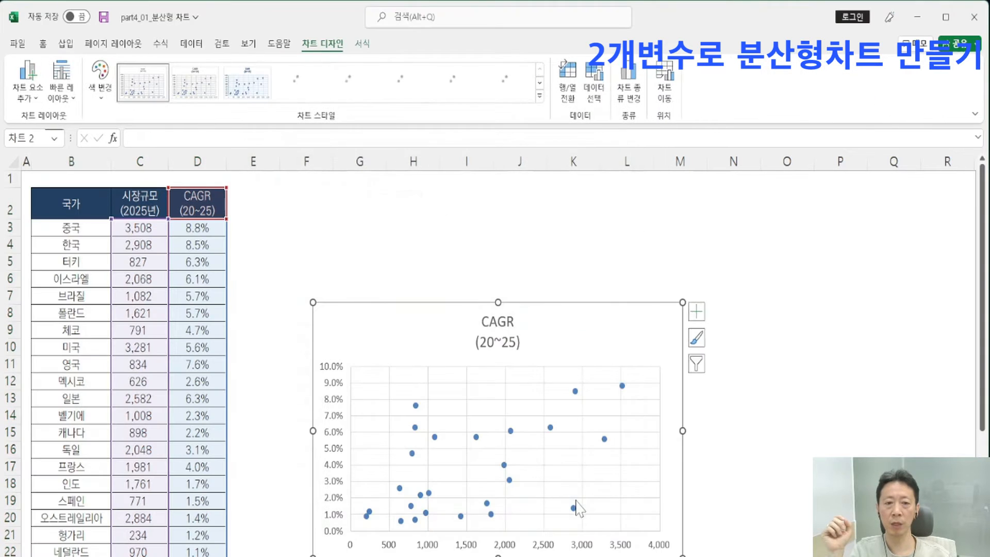
- Move the new scatter chart up beside the table's header and delete only its chart title
left_click_drag(454, 303, 394, 193)
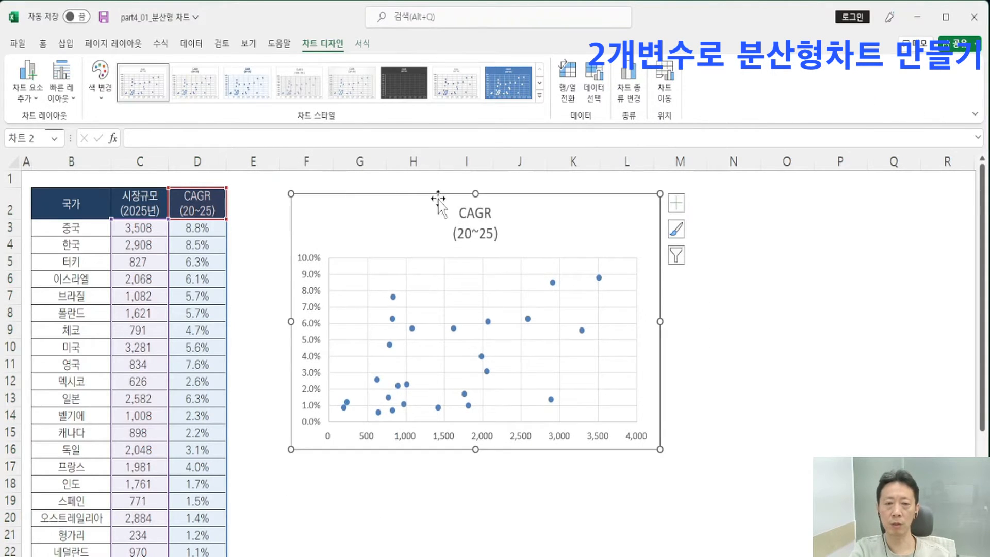
key("Delete")
key("ctrl+z")
left_click(469, 223)
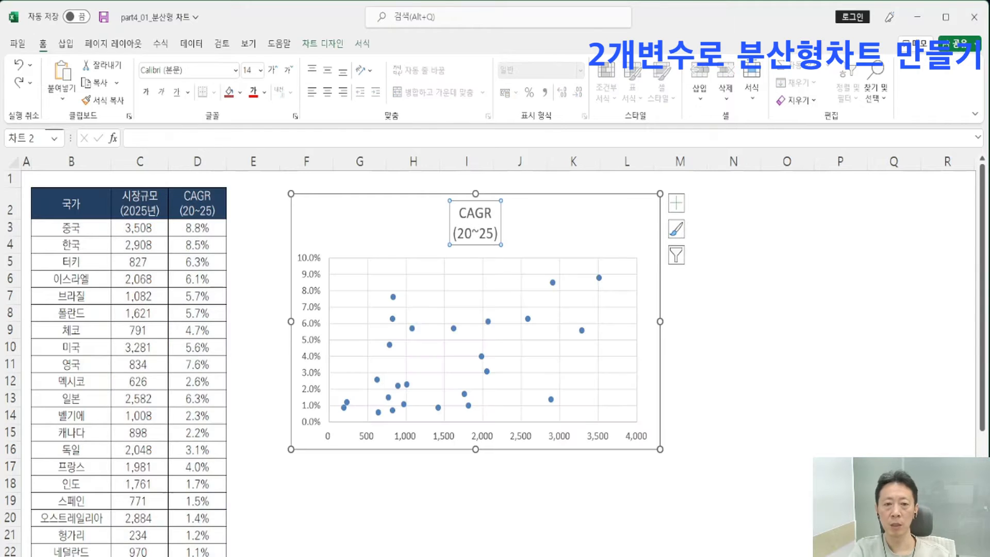
key("Delete")
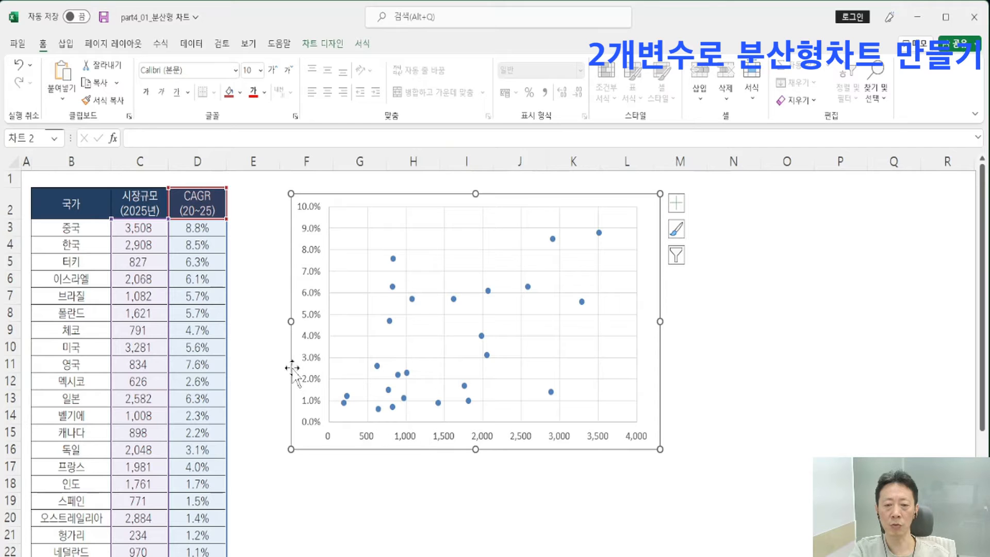
- Add both the horizontal and vertical axis titles to the scatter chart
left_click(676, 203)
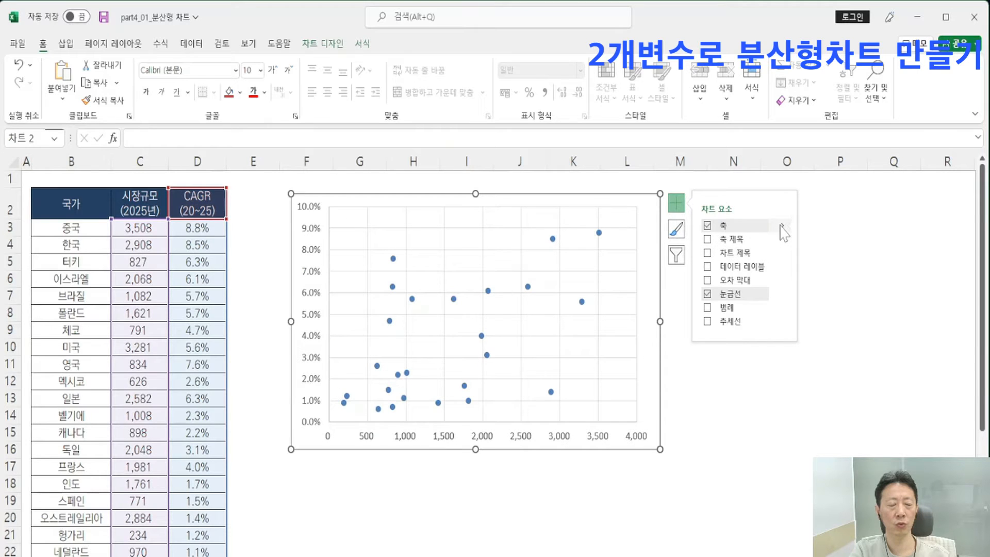
left_click(782, 226)
left_click(743, 239)
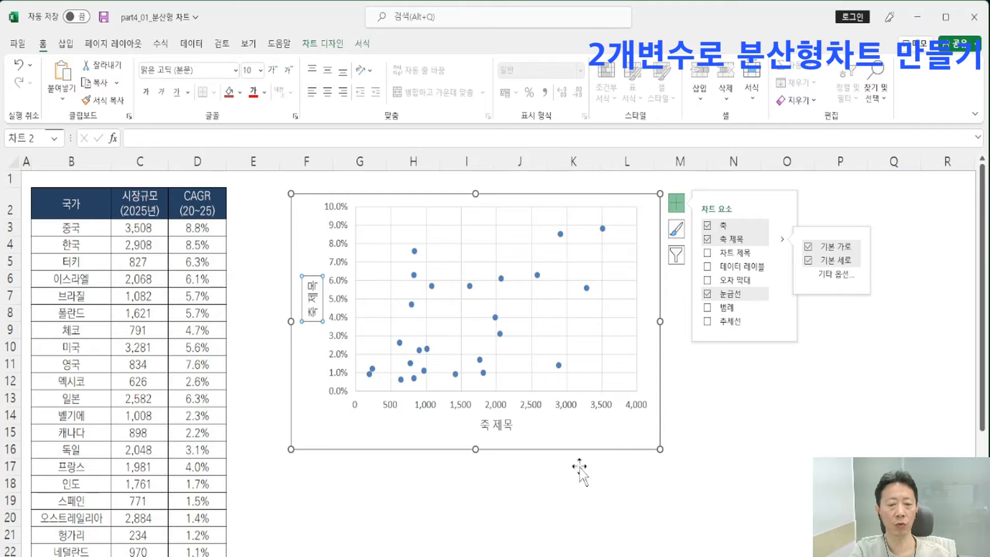
left_click(509, 514)
left_click(312, 312)
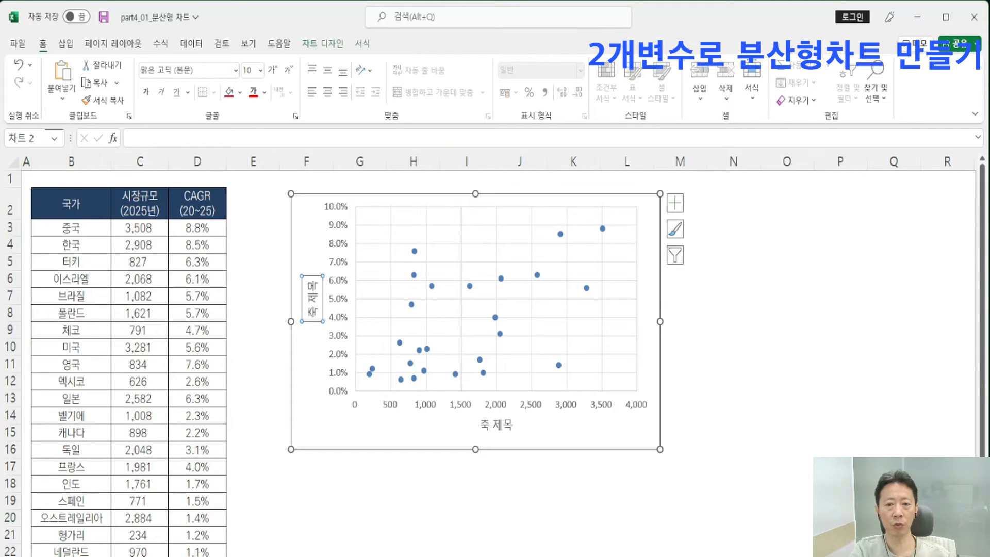
left_click(400, 406)
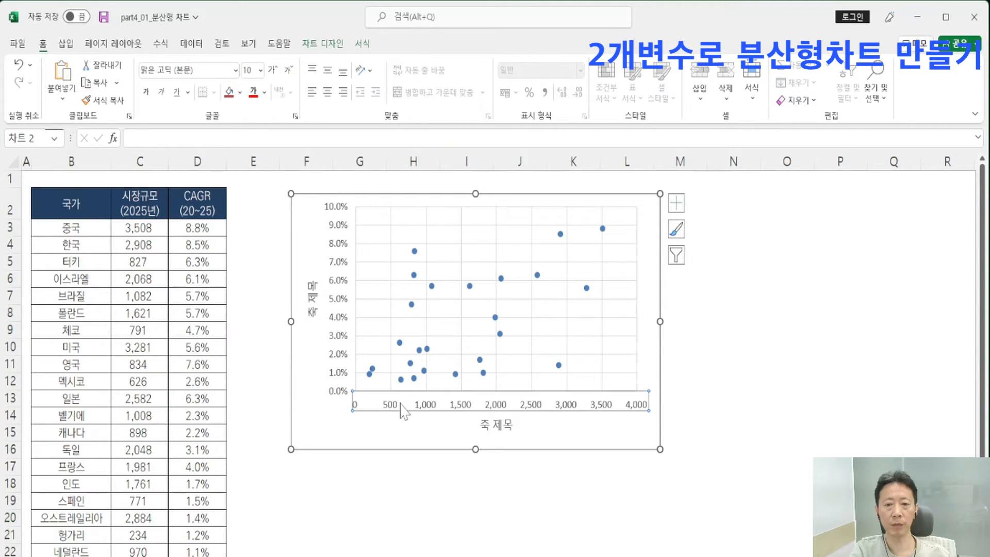
- Select the whole chart and reduce its text size to 7 points
left_click(294, 234)
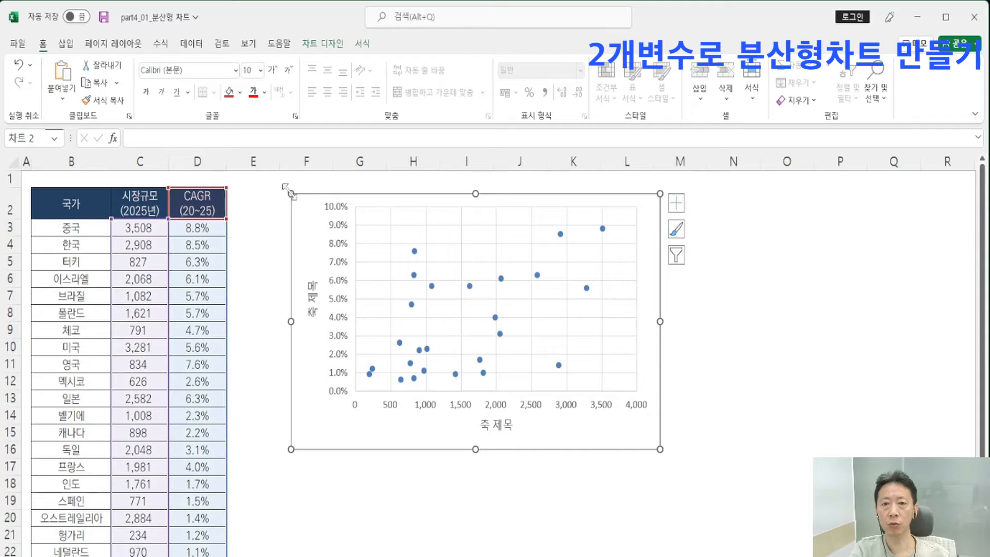
left_click(289, 71)
left_click(290, 70)
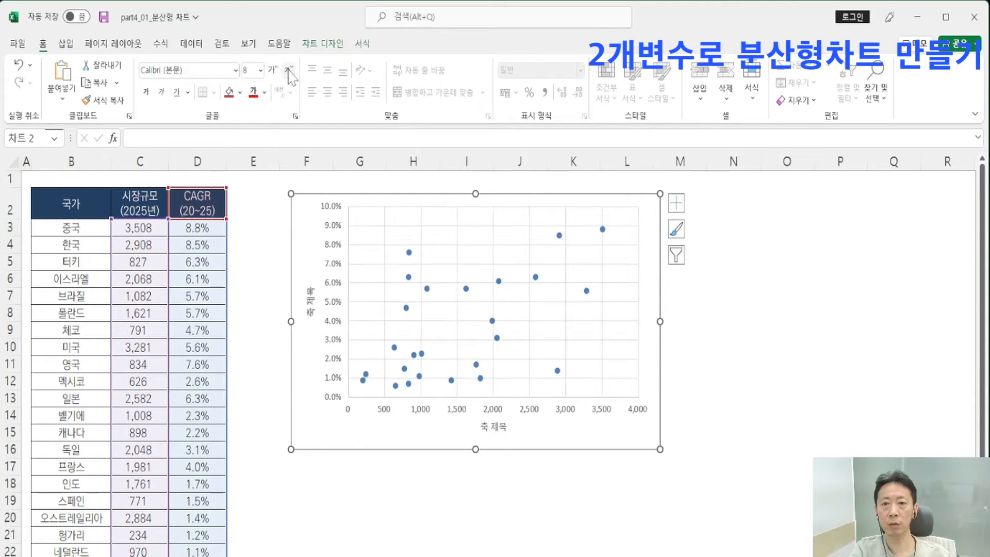
left_click(289, 70)
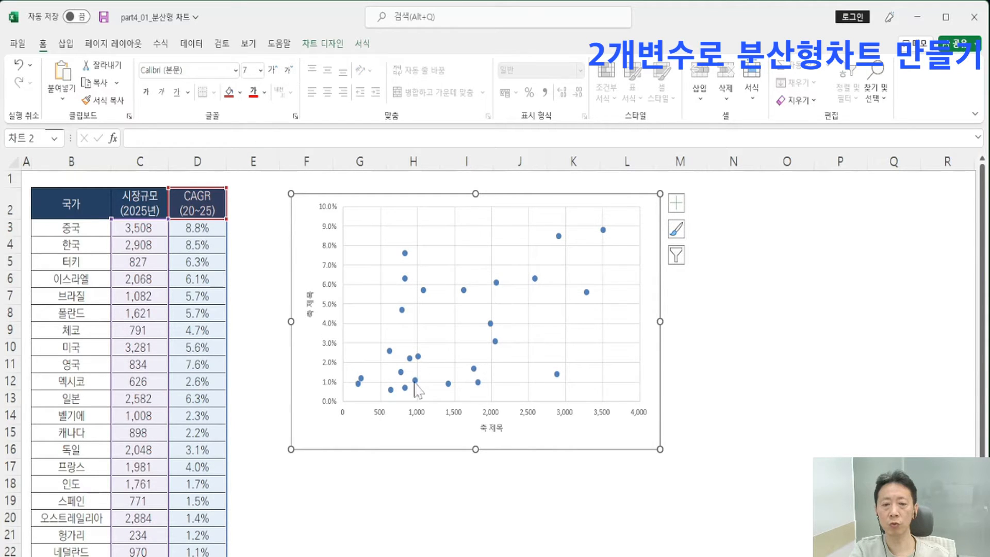
- Replace the vertical axis title's placeholder text with CAGR(%)
left_click(311, 314)
double_click(312, 315)
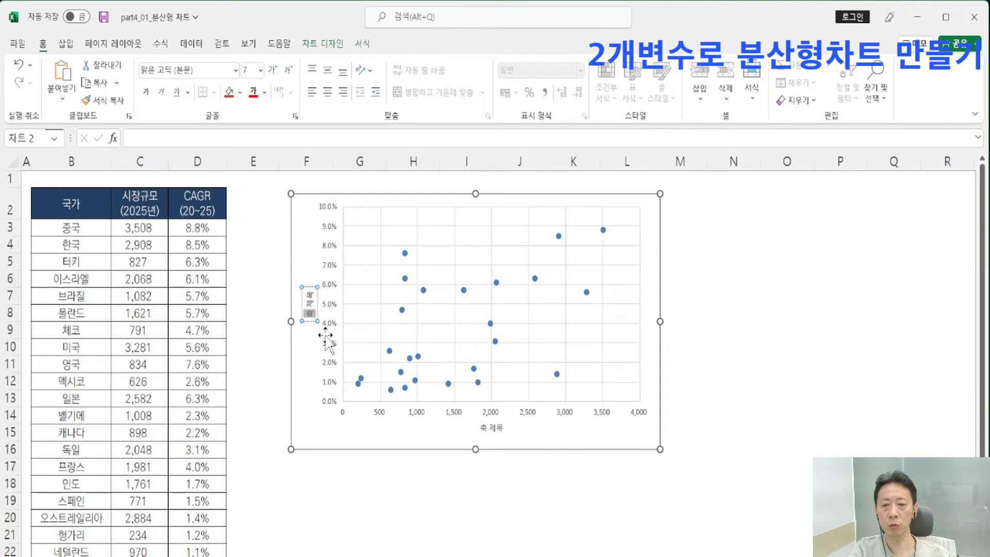
key("BackSpace")
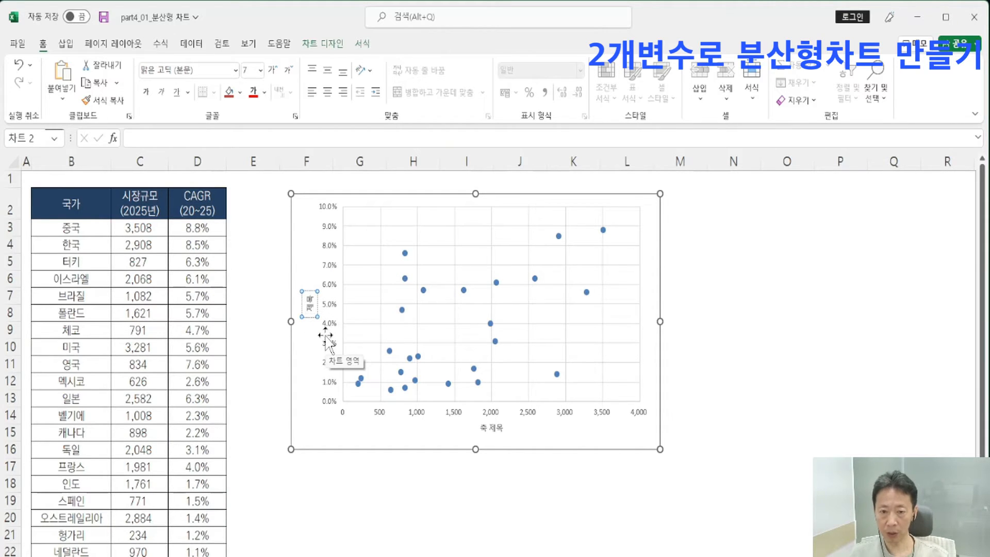
key("BackSpace")
key("BackSpace")
type("ㅊㅁㅎㄲ")
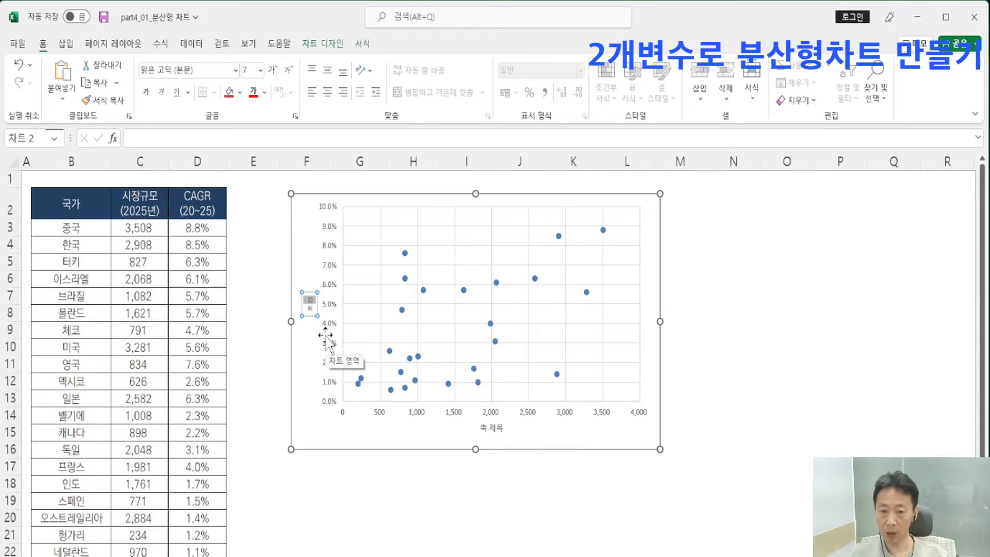
key("BackSpace")
key("BackSpace")
key("BackSpace")
type("C")
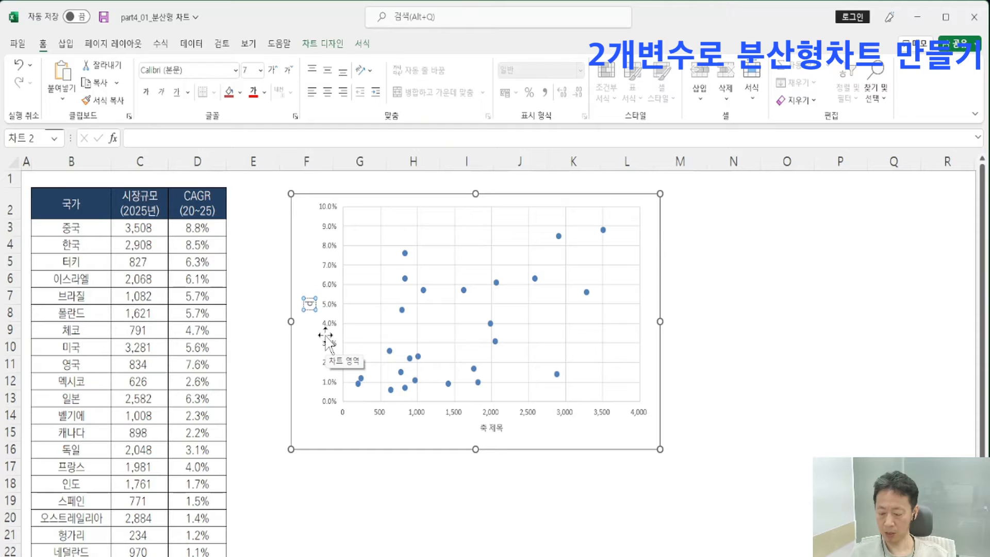
type("AGR(%)")
left_click(270, 399)
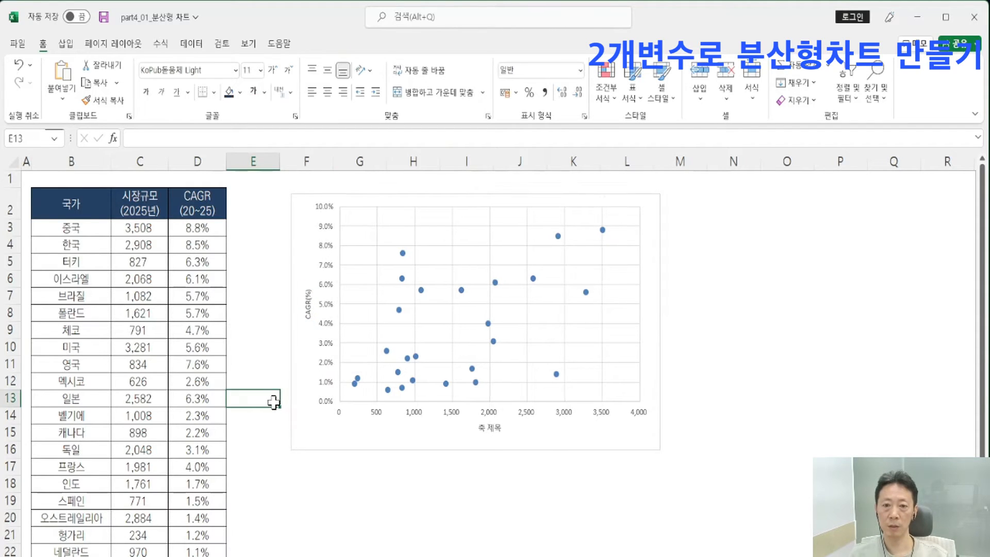
- Insert the period into the vertical axis title so that it reads CAGR(20~25, %)
scroll(272, 401, "up", 2, "ctrl")
scroll(273, 401, "up", 1)
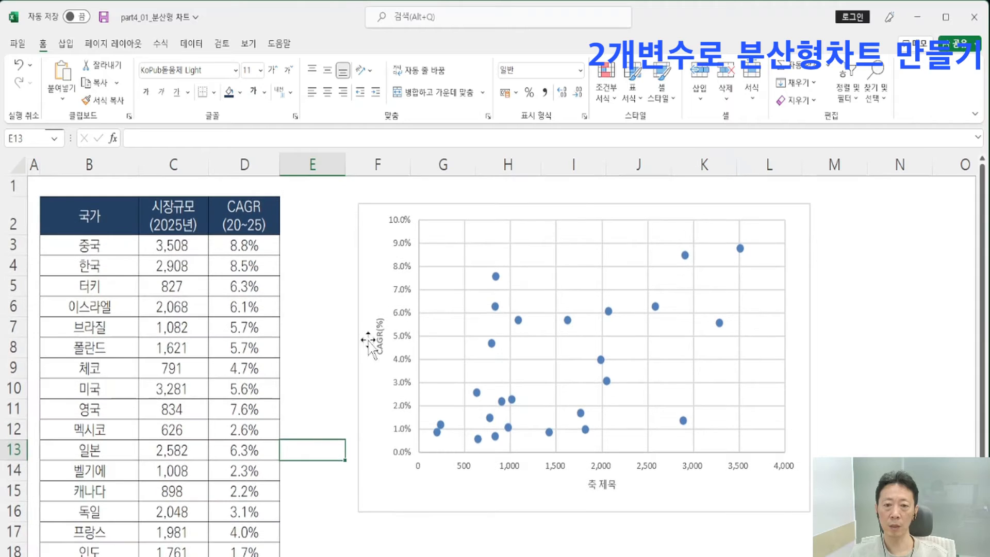
left_click(377, 341)
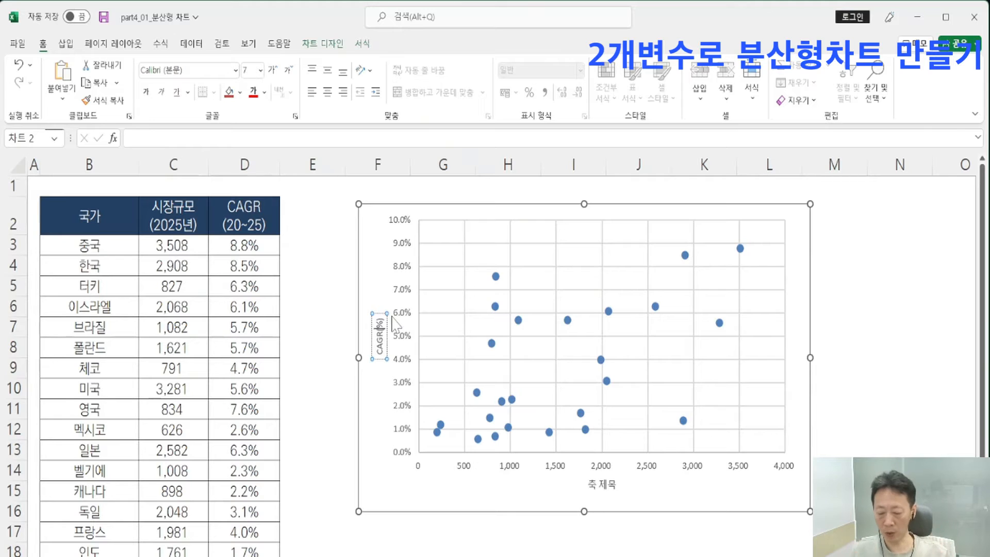
type("20~")
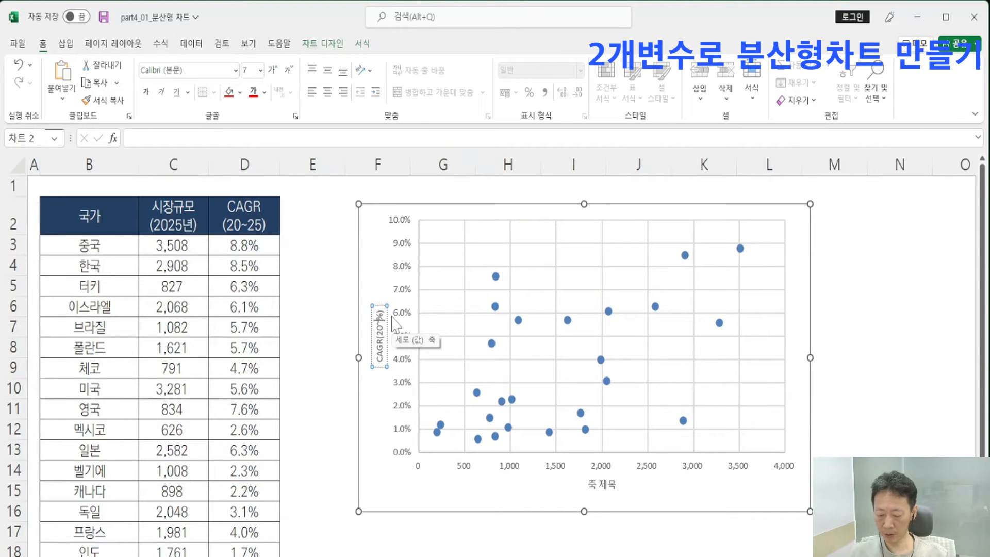
type("25")
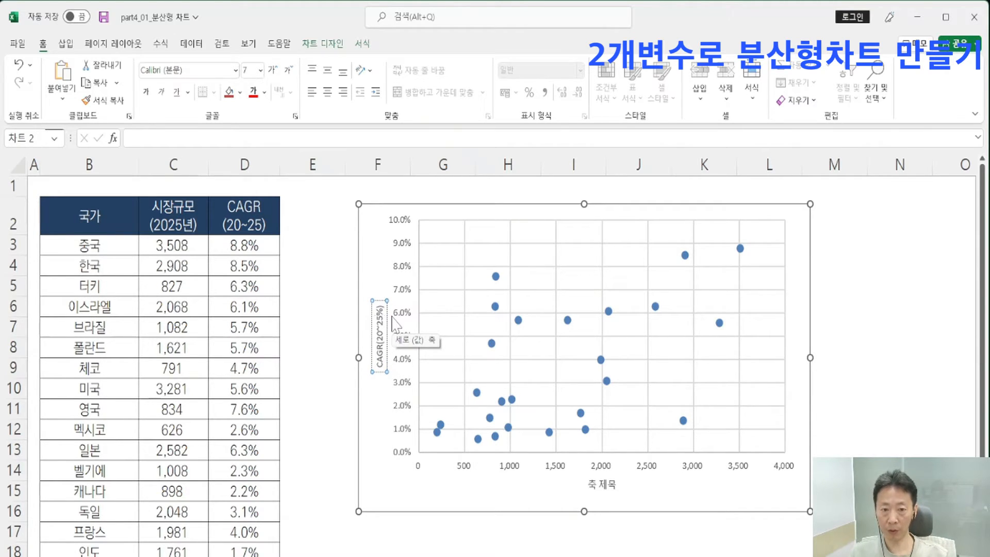
type(",")
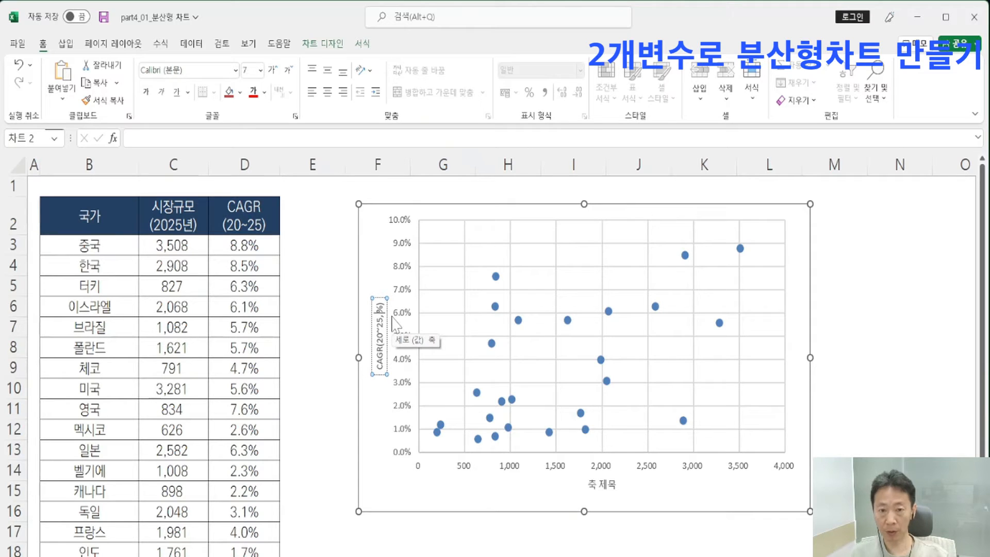
left_click(321, 381)
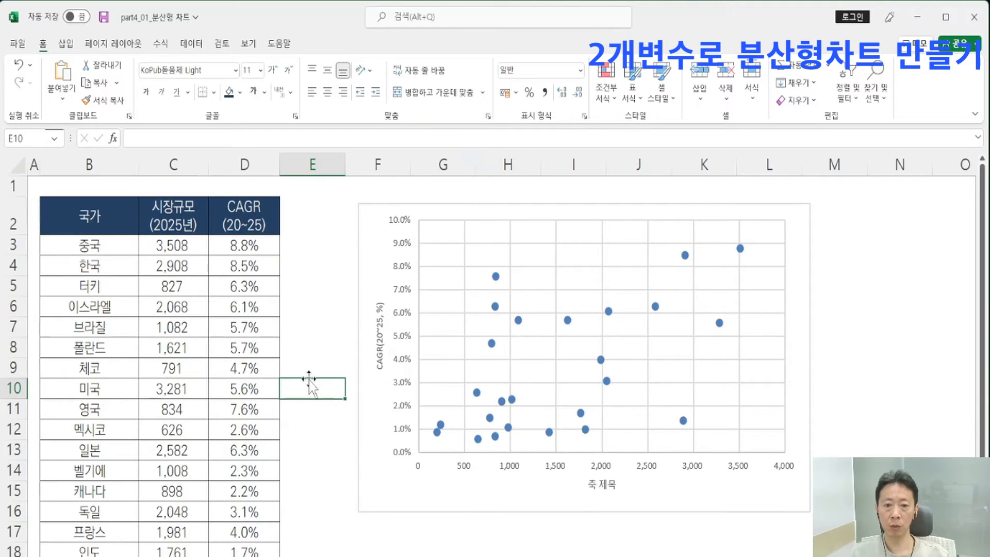
- Change the font of the whole chart to the theme body font 맑은 고딕 (본문)
left_click(377, 368)
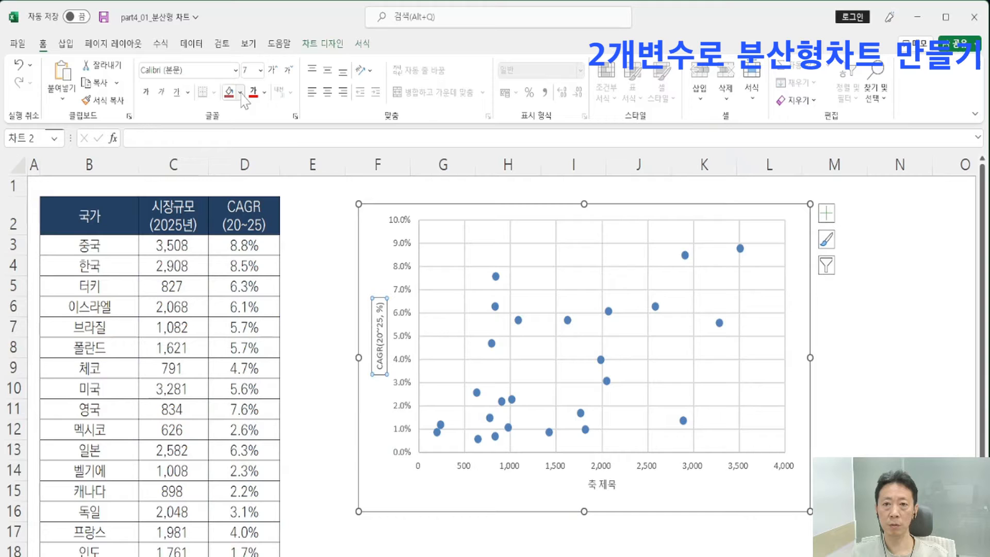
left_click(369, 206)
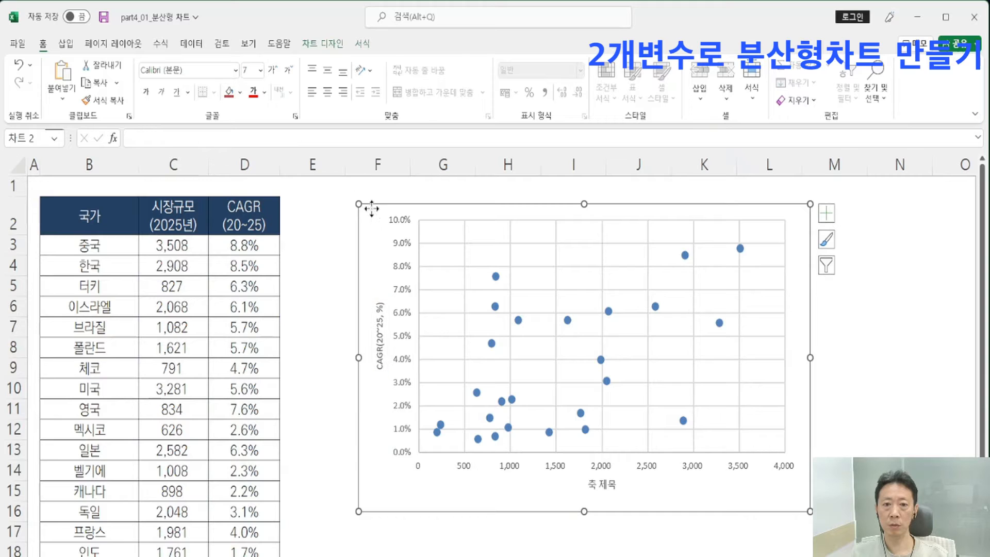
left_click(236, 70)
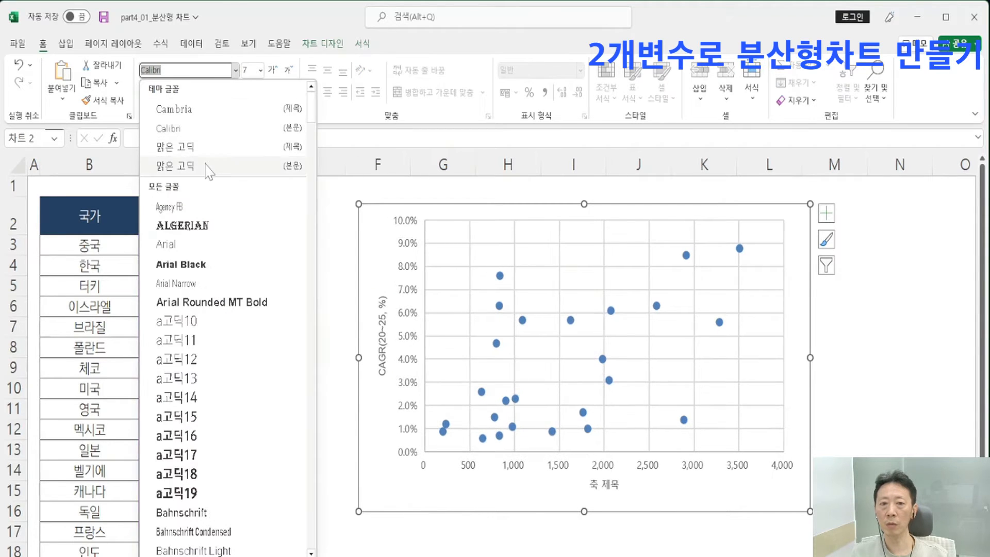
left_click(181, 168)
left_click(312, 410)
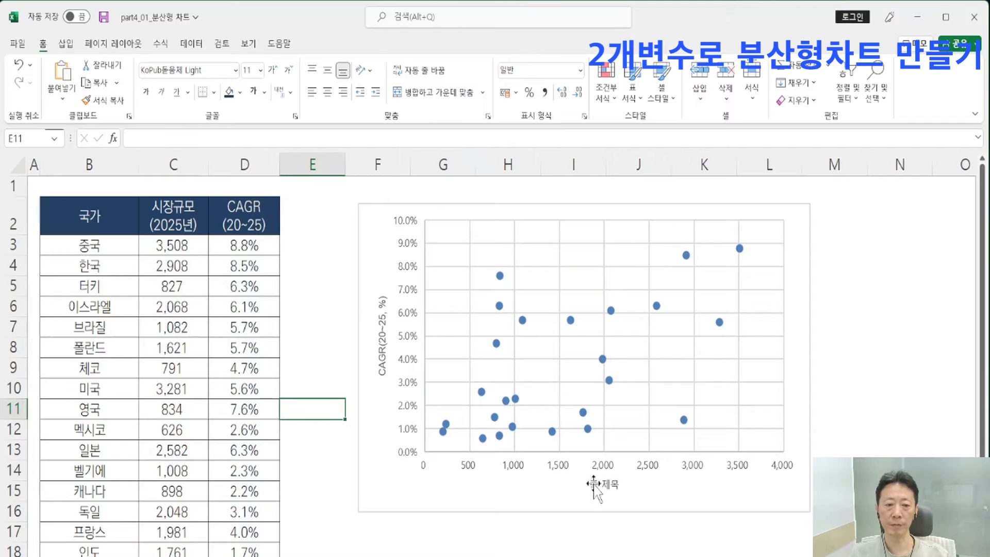
- Replace the horizontal axis title's placeholder text with 시장규모(2025)
left_click(612, 485)
triple_click(608, 486)
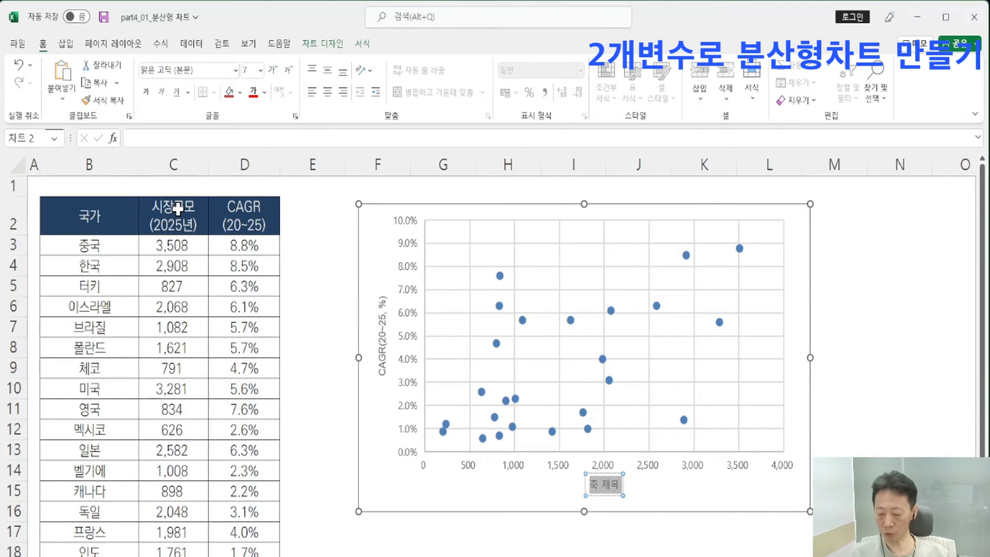
key("Delete")
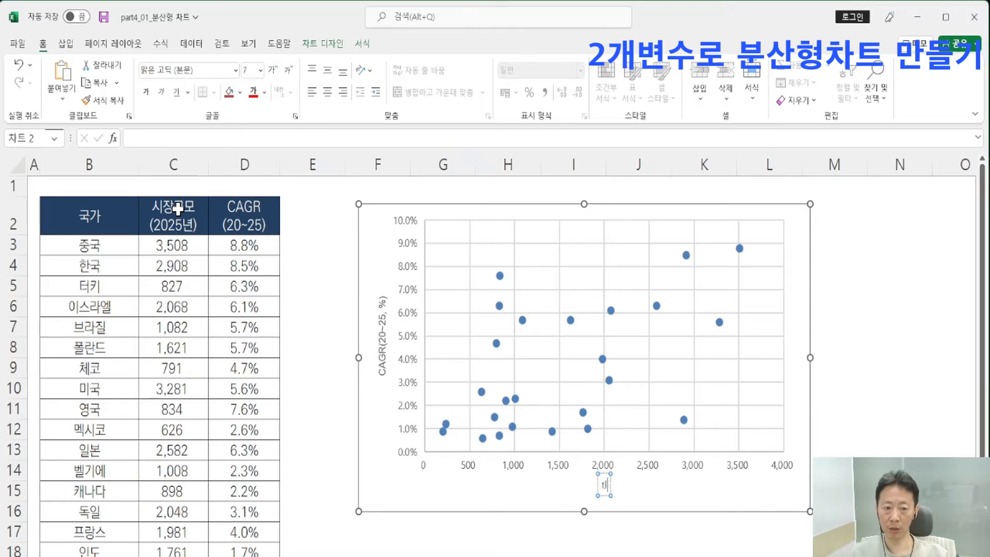
type("시장규모")
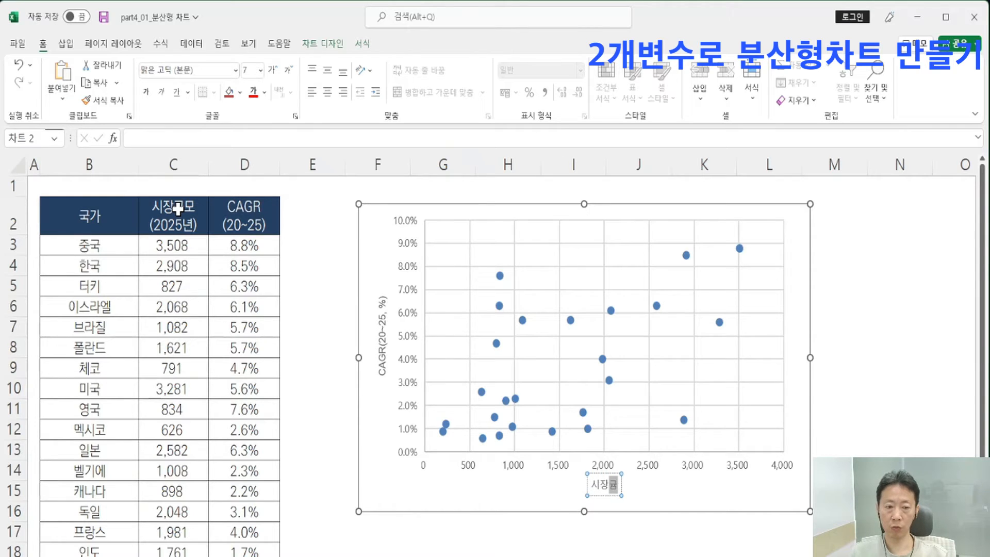
type("(2025)")
left_click(313, 409)
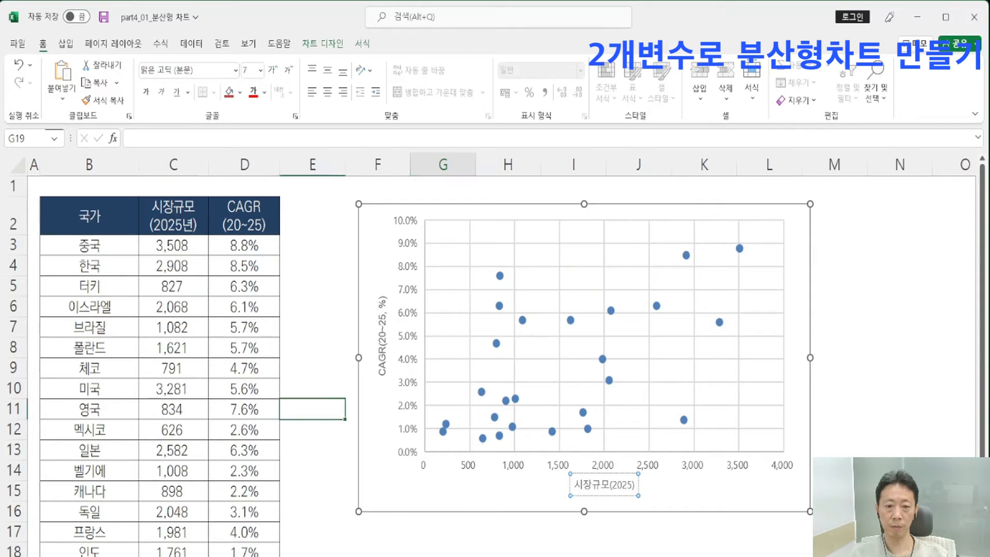
- Select the plot area and stretch its lower edge slightly down towards the horizontal axis title
left_click(510, 453)
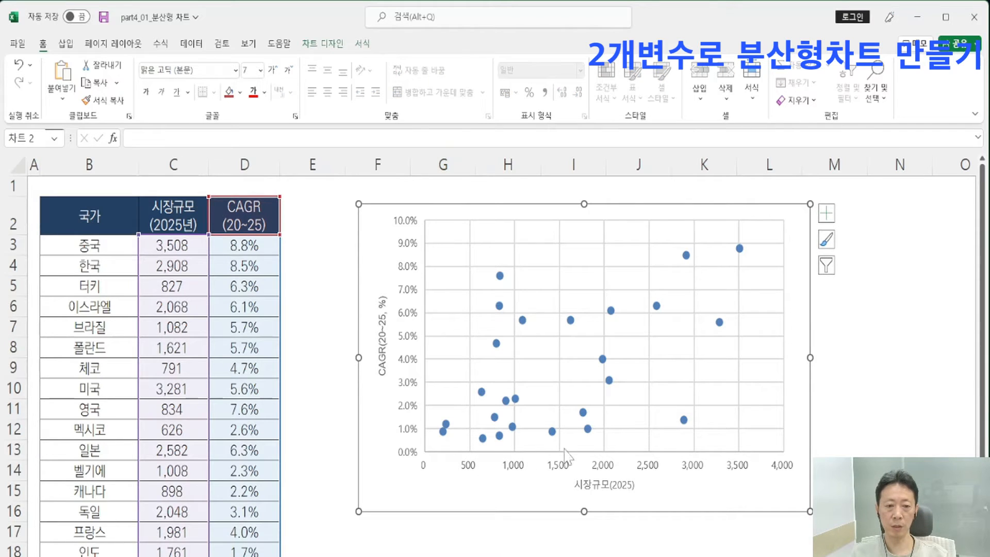
left_click(587, 450)
left_click_drag(603, 452, 602, 459)
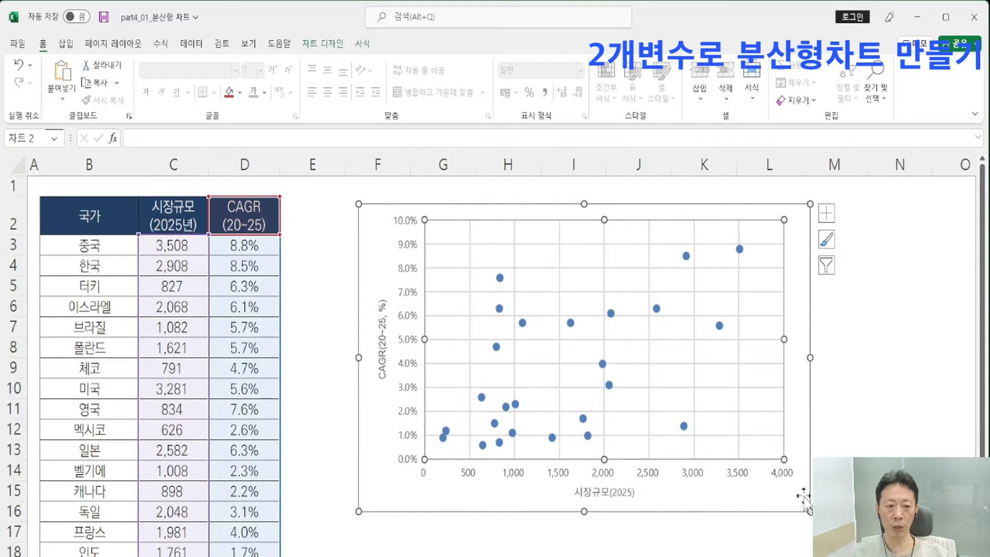
- Add the unit to the horizontal axis title so that it reads 시장규모(2025, 억원)
left_click(588, 488)
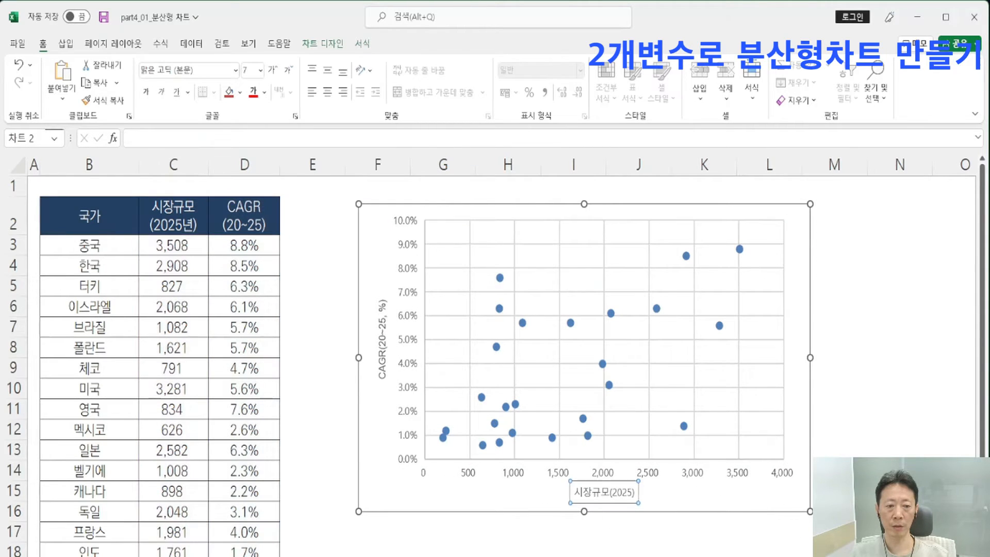
type(", 억원")
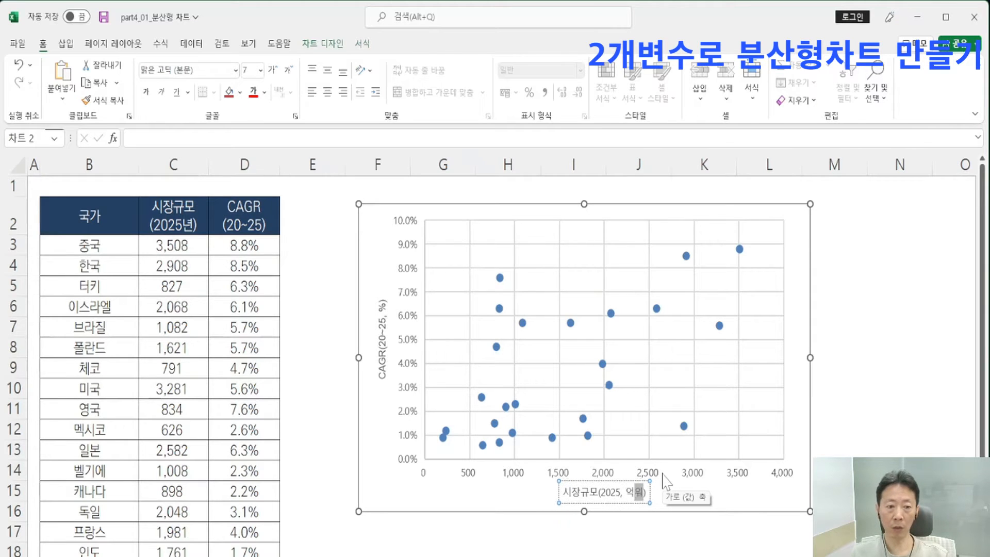
left_click(640, 549)
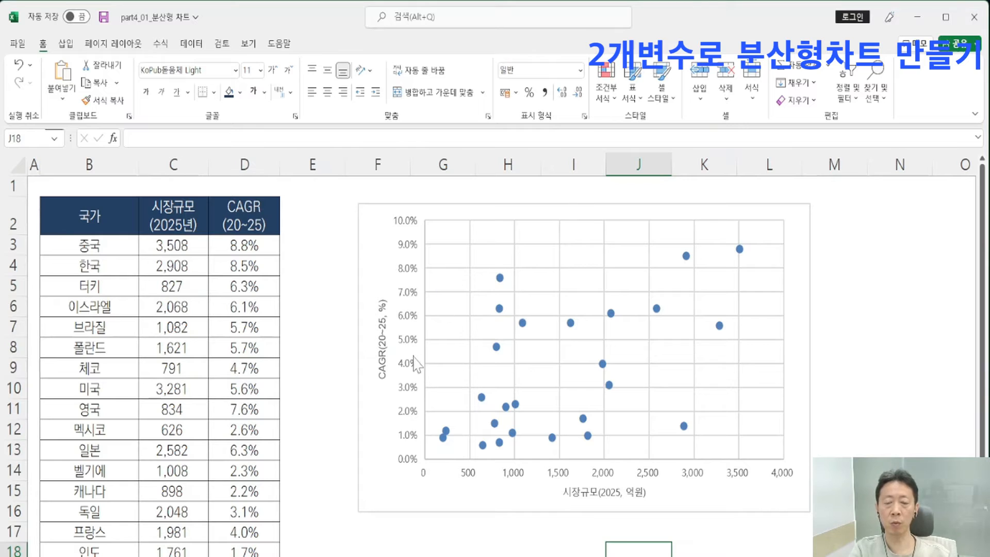
- Delete both the horizontal and vertical gridlines from the scatter chart
left_click(447, 276)
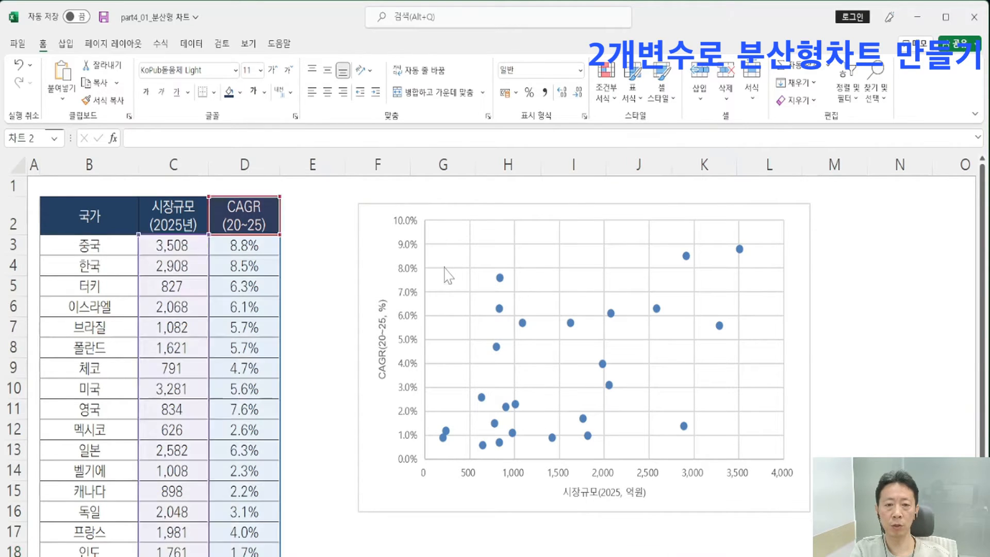
key("Delete")
left_click(470, 265)
key("Delete")
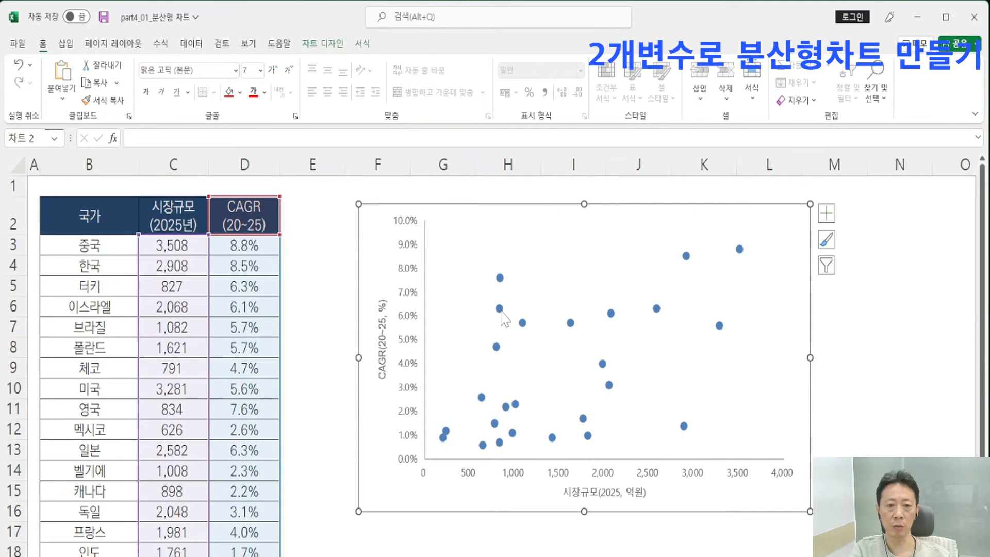
- Set the vertical axis's major unit to 0.02
mouse_move(499, 310)
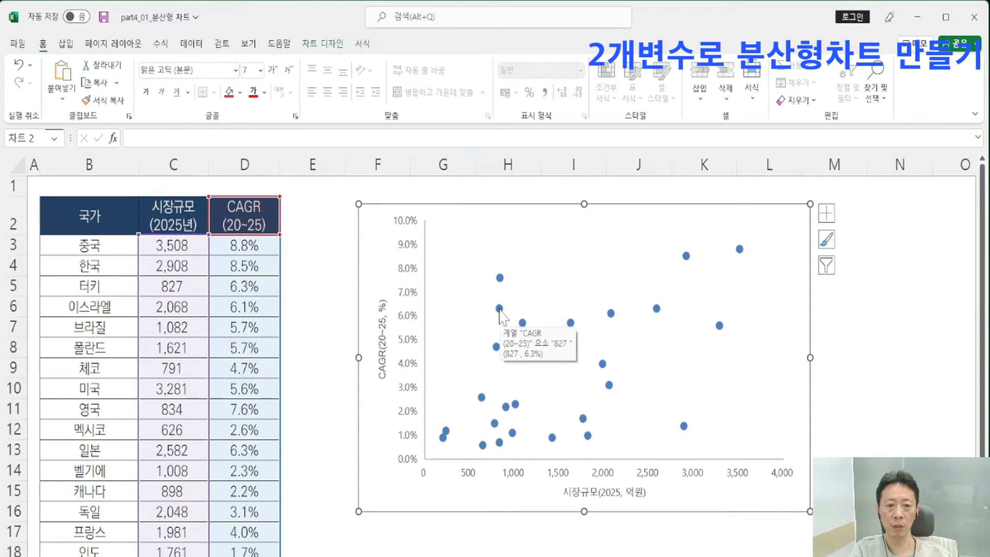
left_click(413, 317)
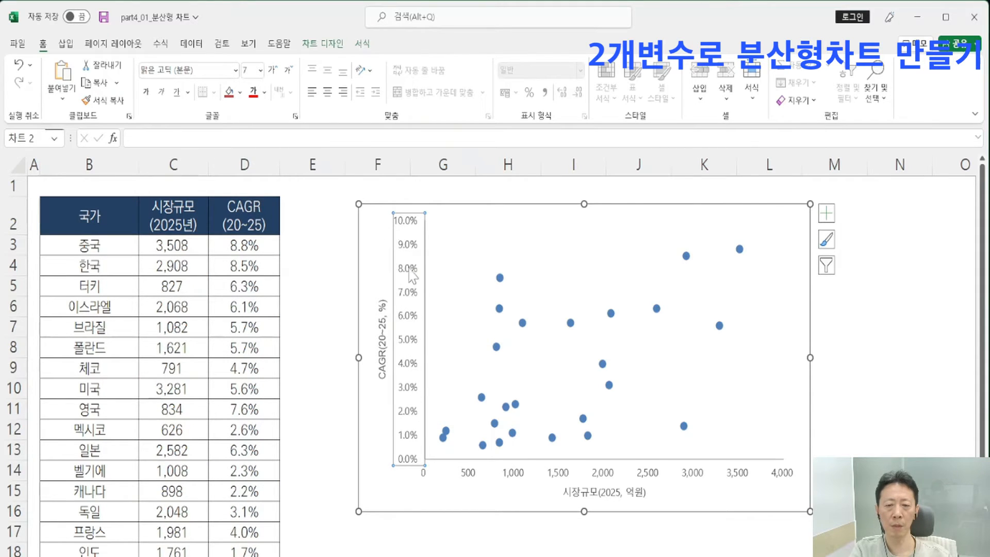
right_click(415, 369)
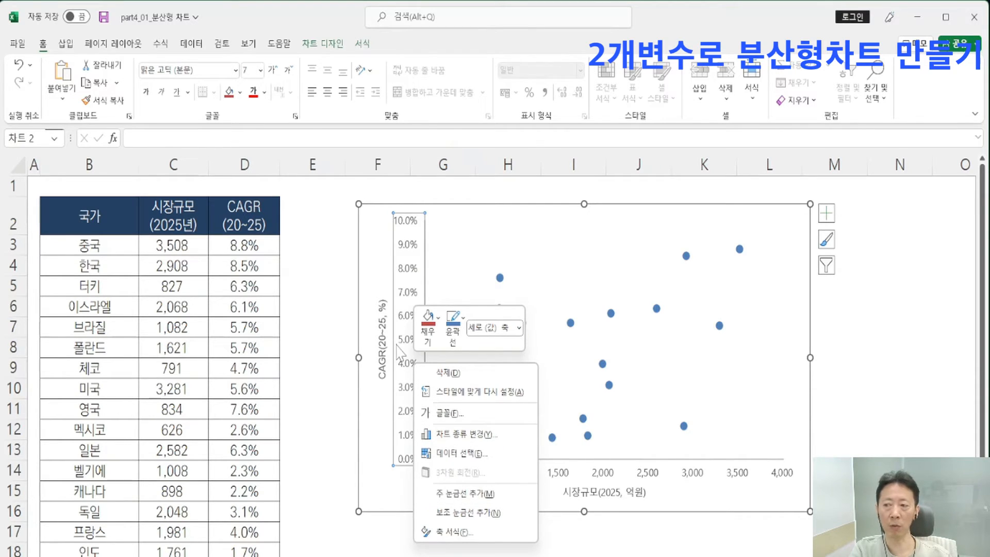
left_click(446, 532)
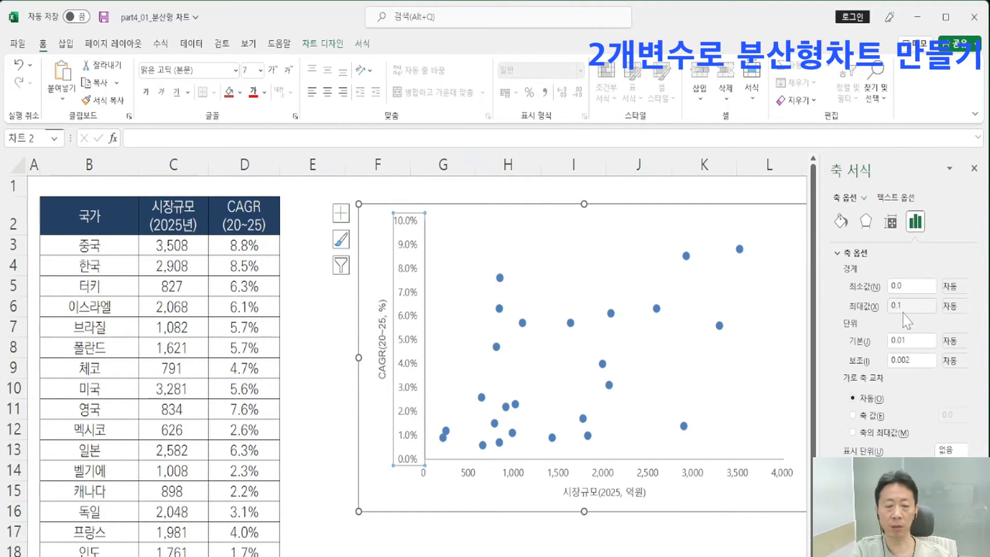
left_click(900, 341)
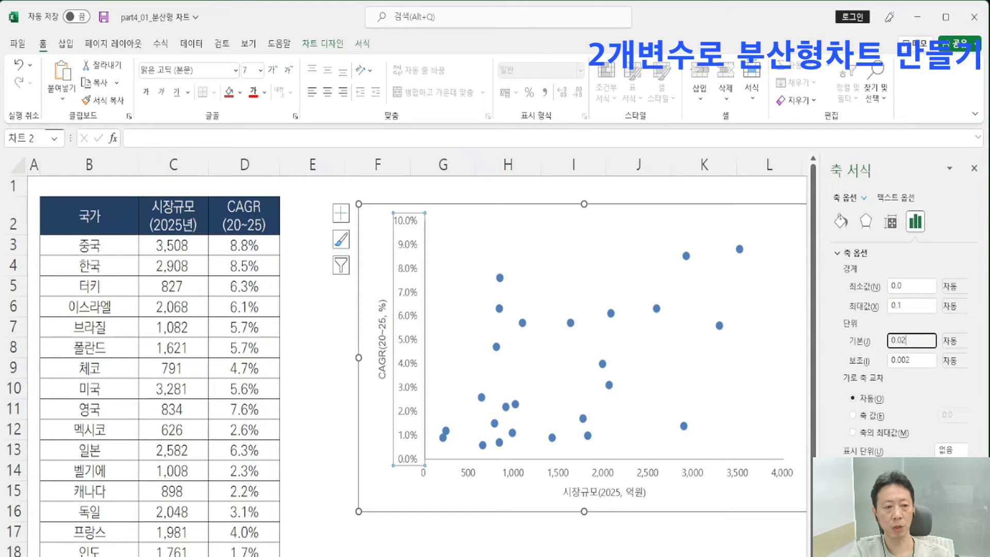
key("Return")
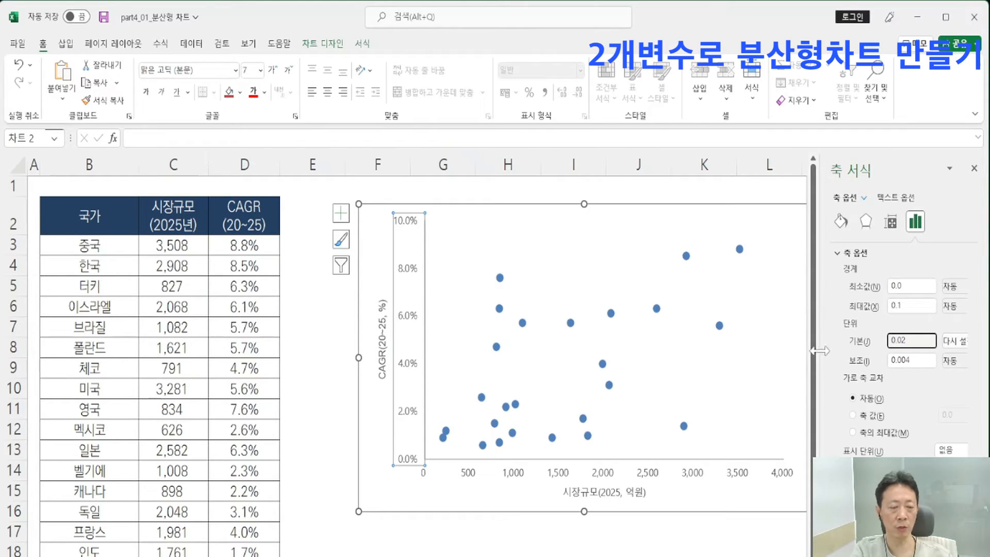
- Set the vertical axis's major unit to 0.05
key("BackSpace")
key("BackSpace")
key("BackSpace")
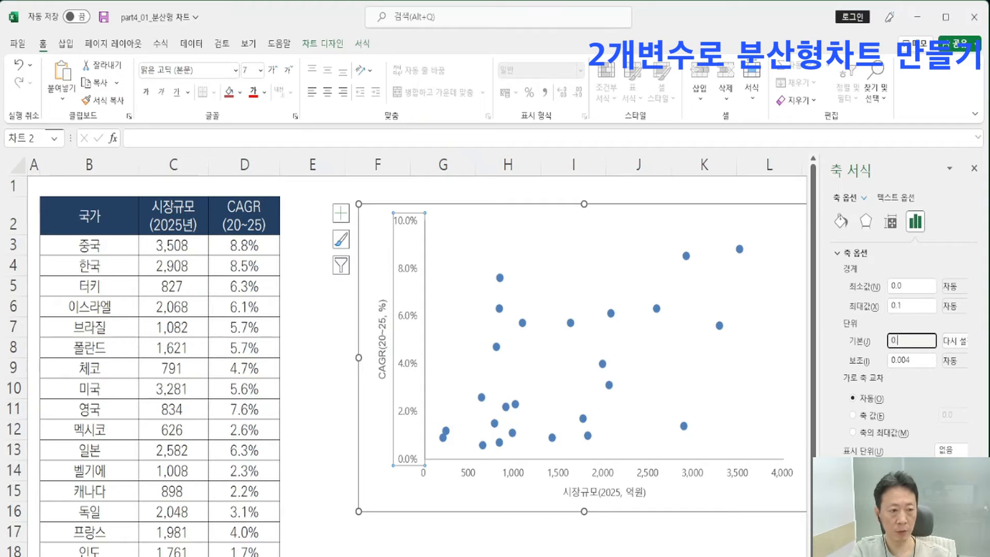
type(".05")
key("Return")
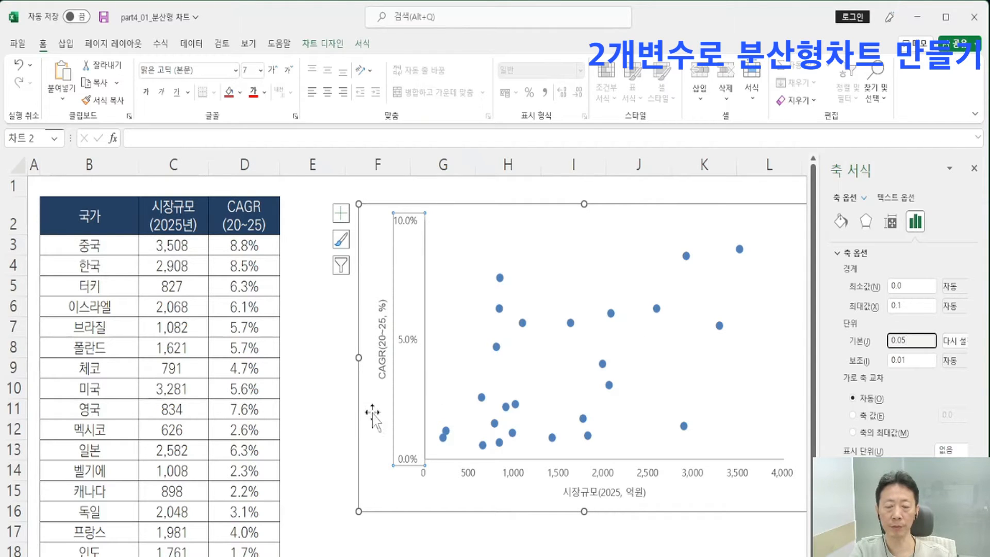
- Reduce the font size of the vertical axis labels and stretch the plot area slightly towards the vertical axis title
left_click(318, 388)
left_click(408, 340)
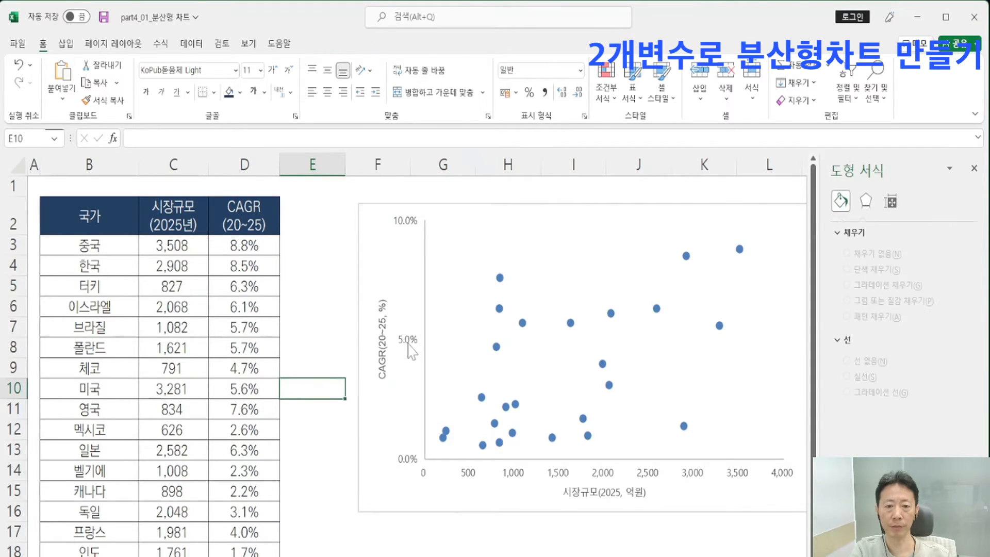
left_click(289, 70)
left_click(459, 346)
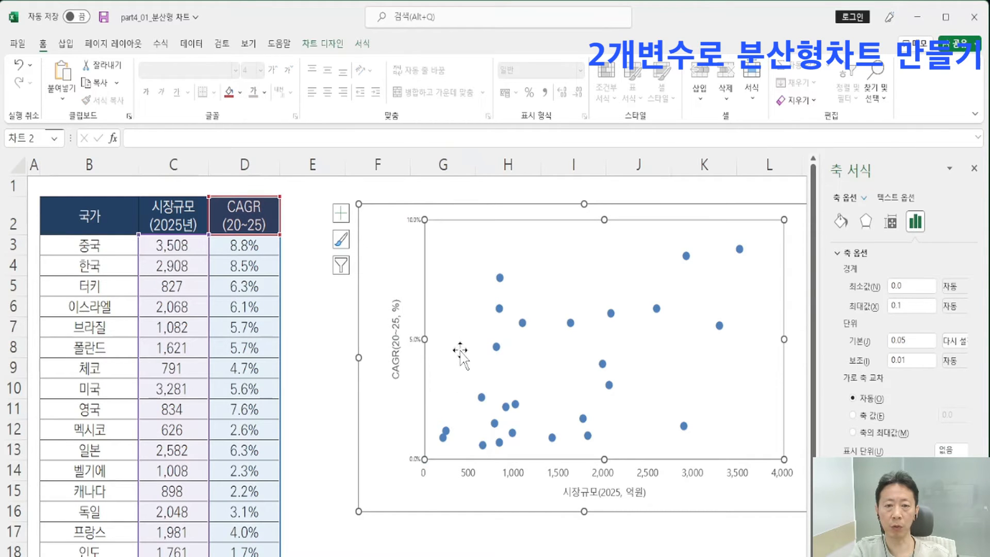
left_click_drag(411, 342, 413, 341)
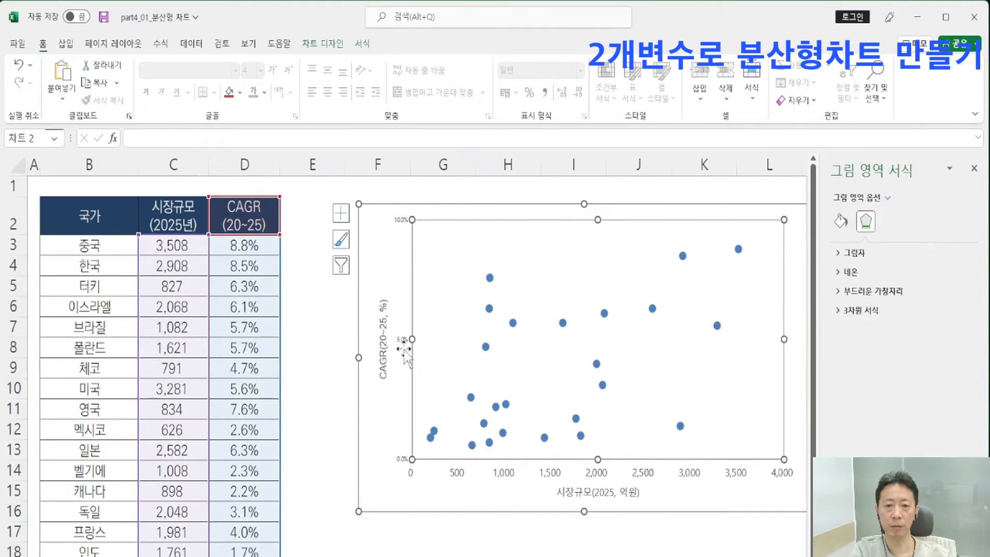
left_click(593, 472)
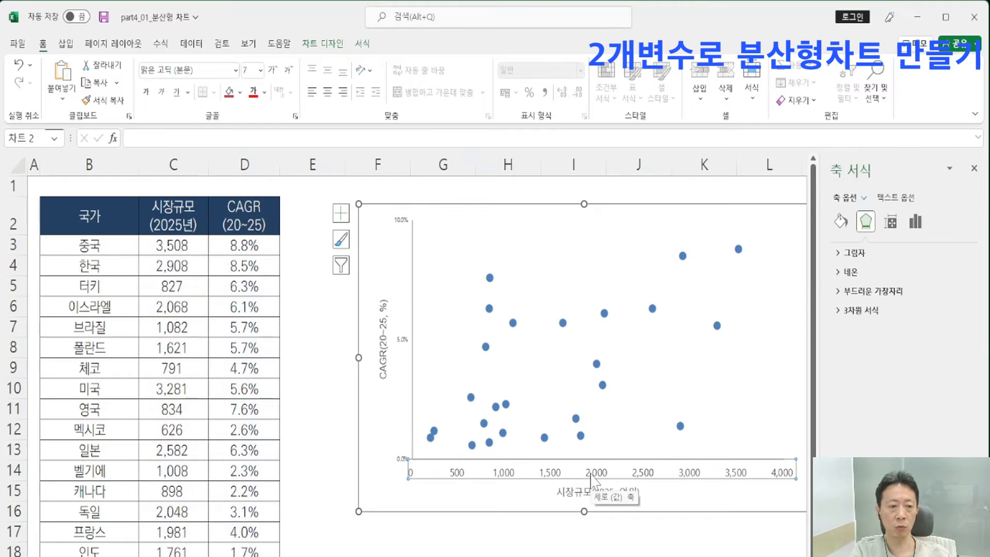
right_click(596, 482)
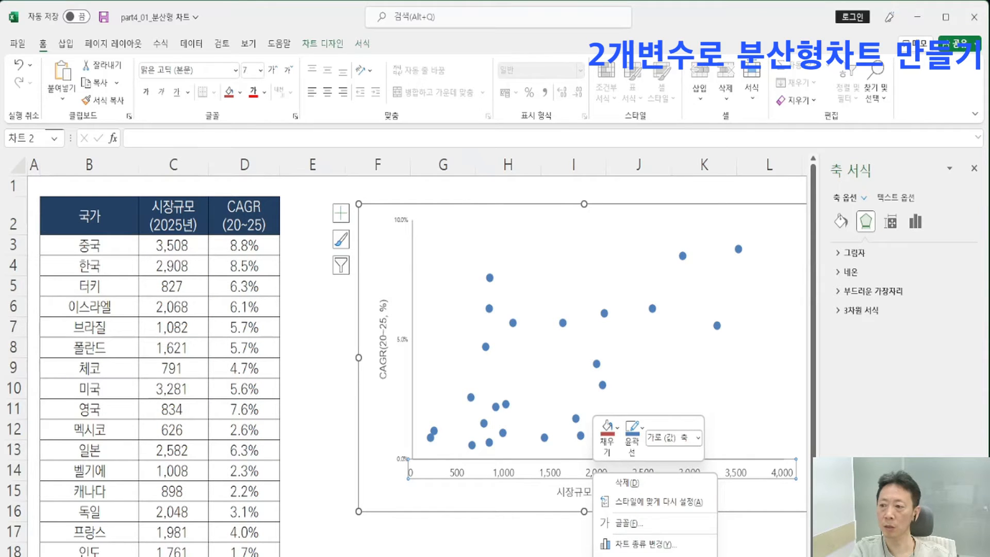
key("Escape")
scroll(586, 361, "down", 3)
right_click(588, 296)
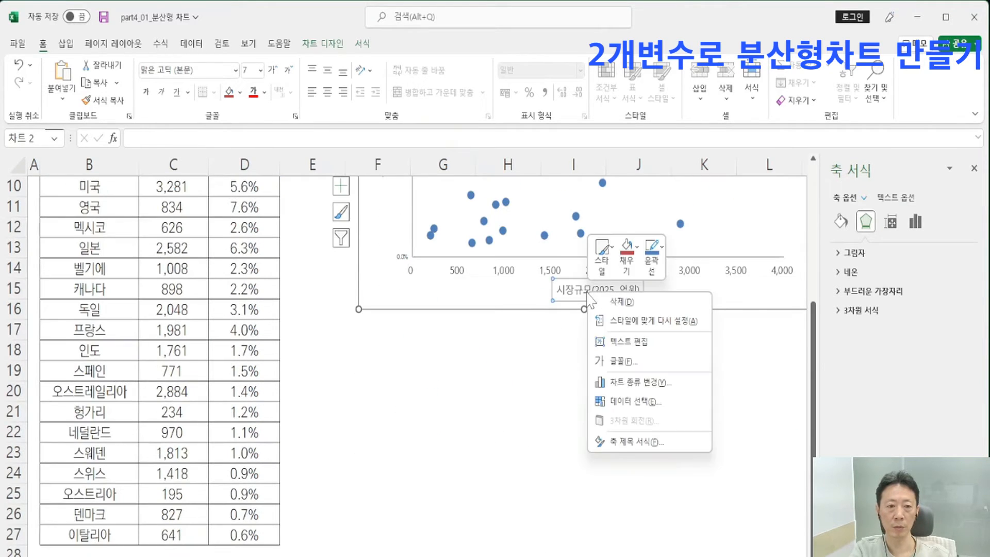
left_click(627, 442)
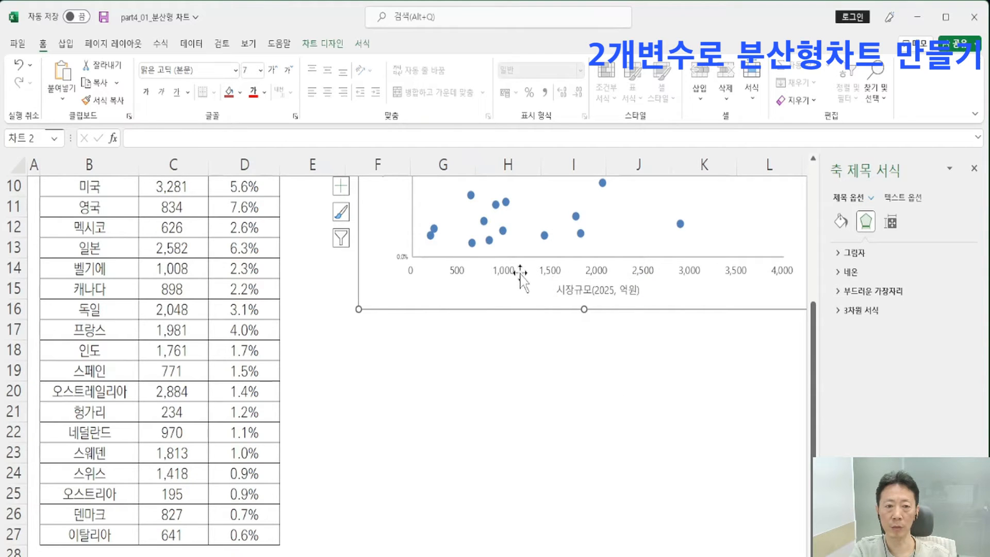
- Set the horizontal axis's major unit to 1000
left_click(510, 273)
right_click(510, 270)
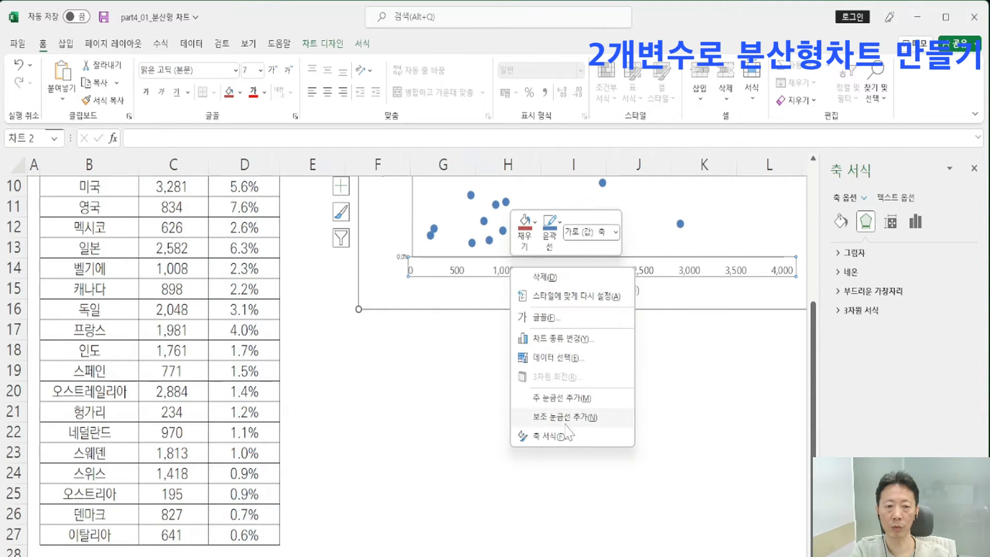
left_click(567, 436)
double_click(901, 340)
type("10")
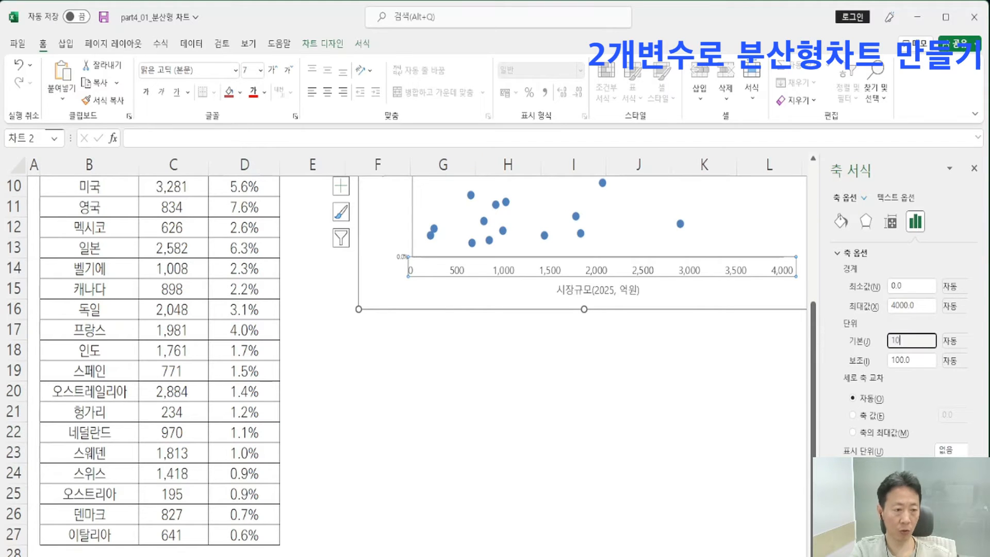
type("00")
key("Return")
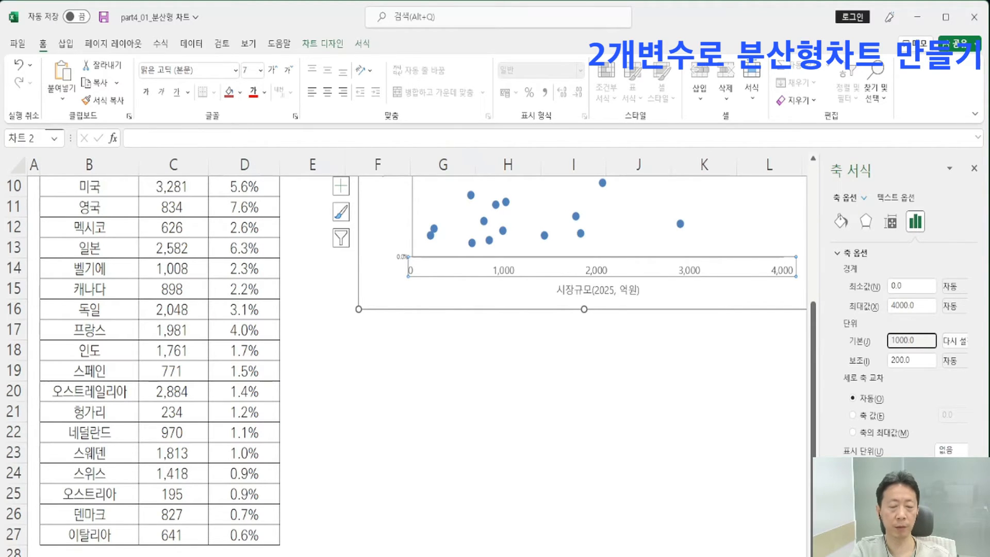
- Reduce the font size of the horizontal axis labels
left_click(722, 351)
left_click(591, 271)
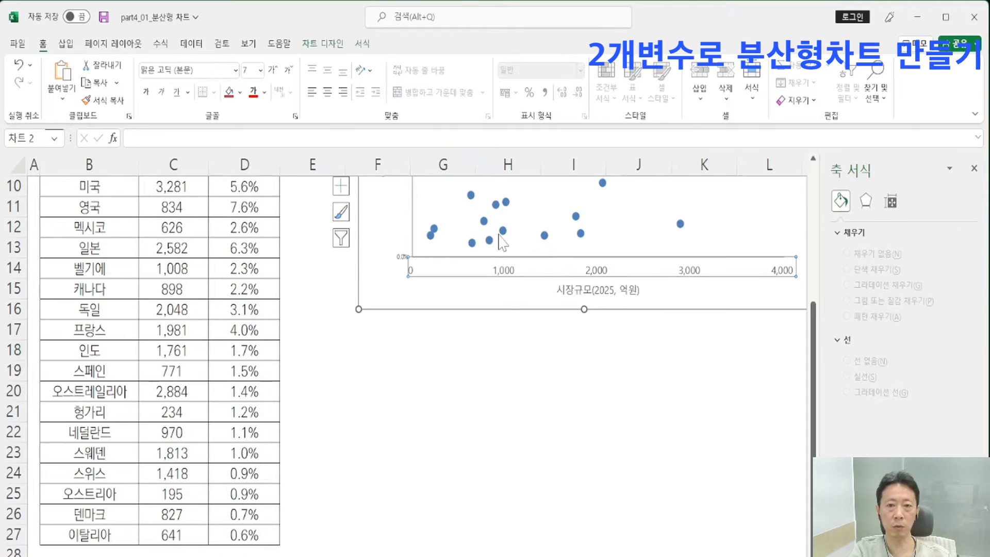
left_click(552, 427)
- Enlarge the plot area slightly by stretching its lower edge downwards and its left edge towards the vertical axis title
left_click_drag(686, 375, 724, 135)
left_click(638, 556)
left_click_drag(508, 556, 659, 555)
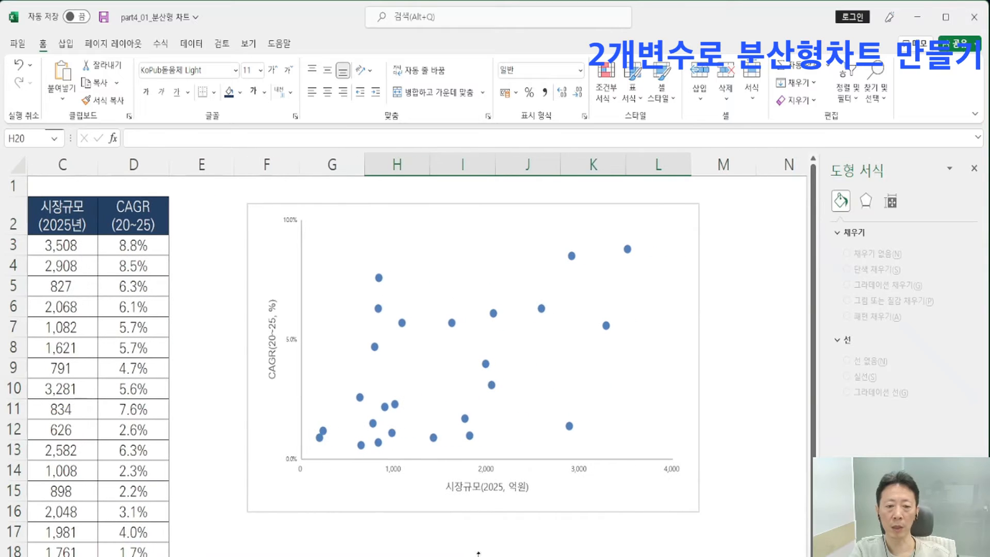
left_click(464, 533)
left_click(503, 436)
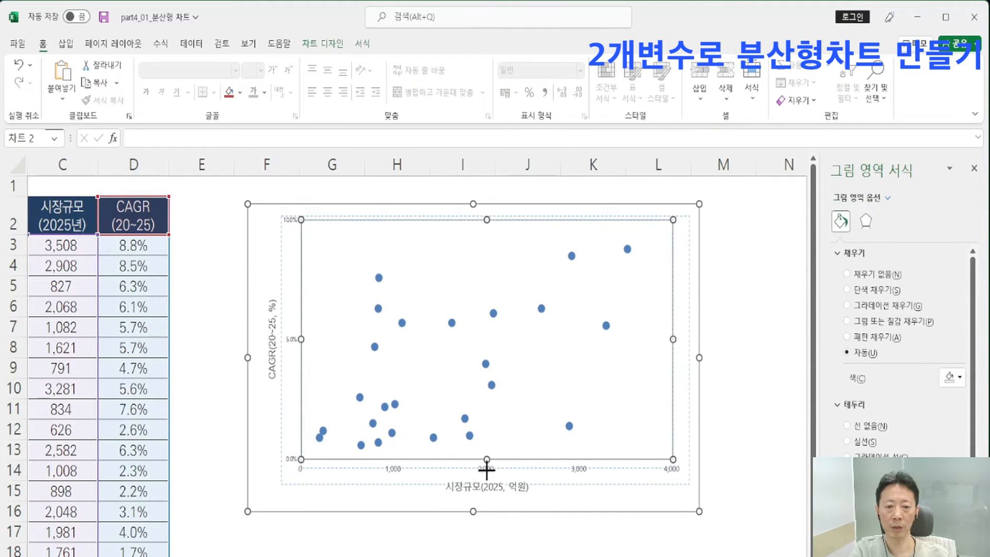
left_click_drag(485, 459, 485, 470)
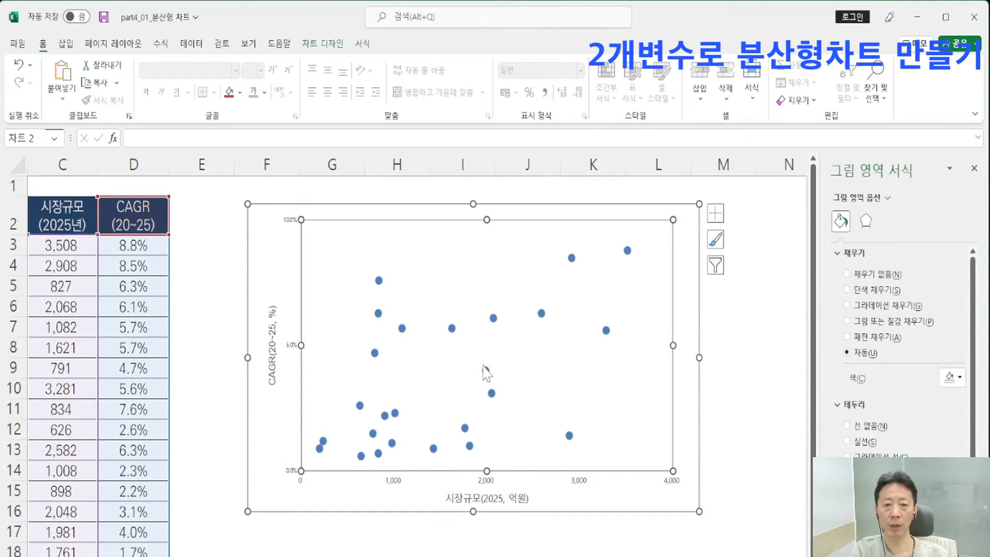
left_click_drag(301, 345, 294, 345)
- Give the scatter series markers a solid dark blue fill
left_click(370, 354)
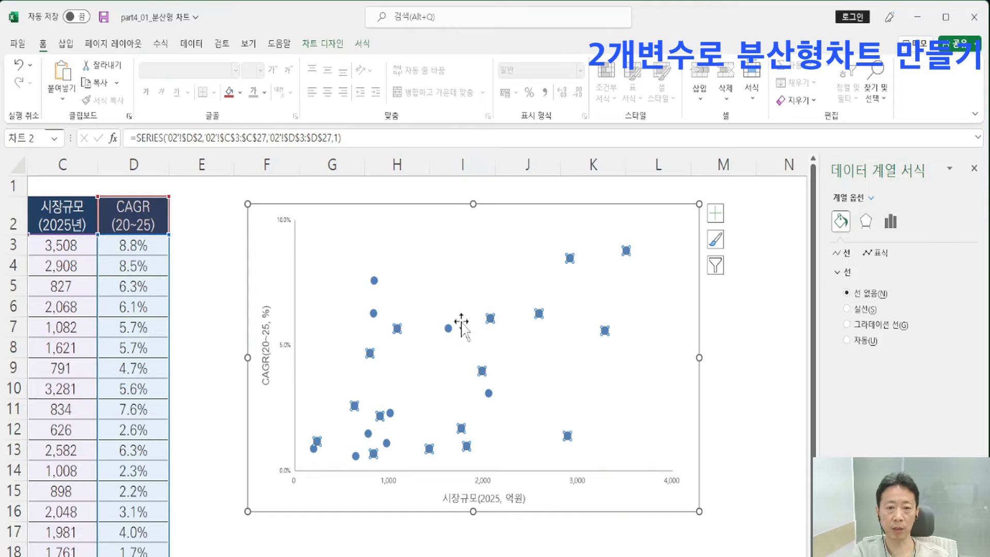
right_click(489, 317)
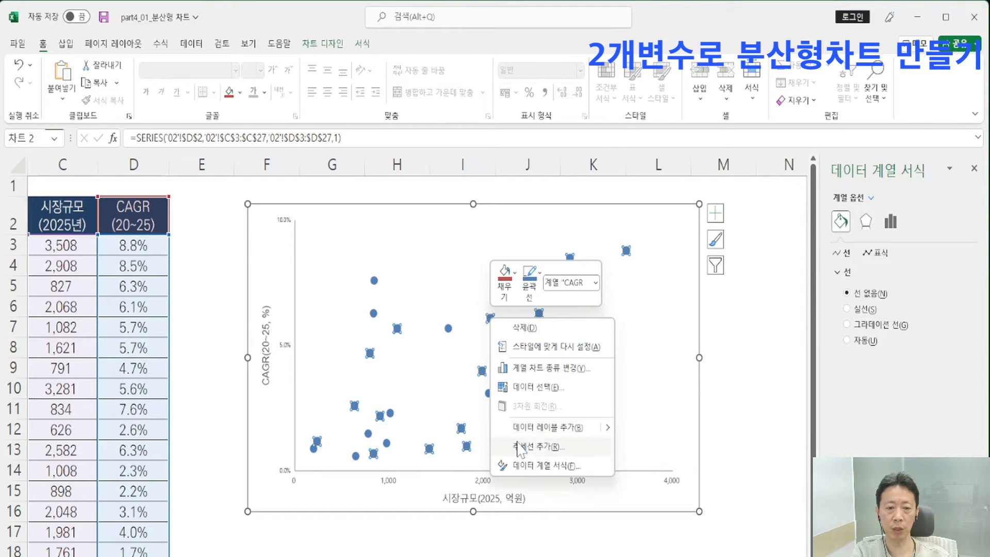
left_click(533, 466)
left_click(839, 225)
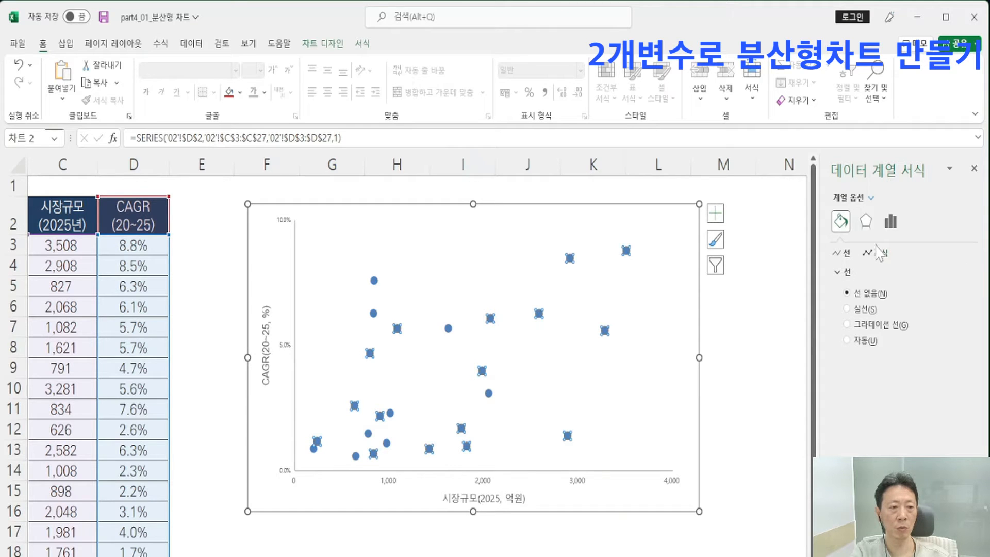
left_click(880, 253)
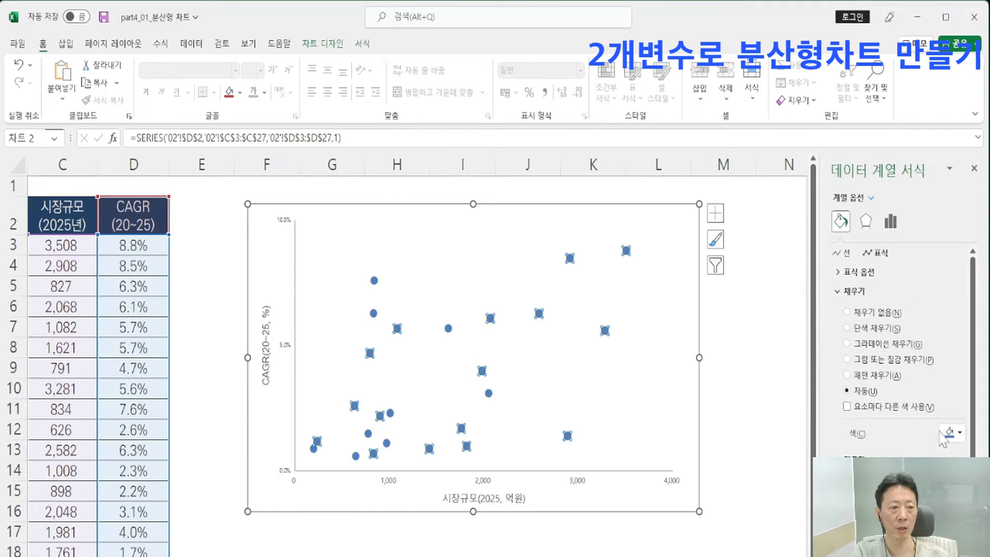
left_click(957, 434)
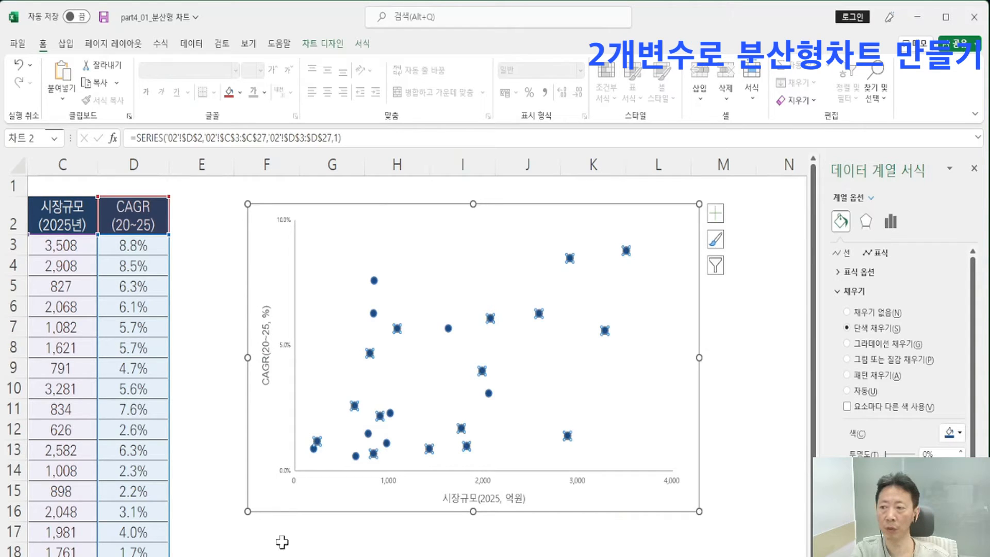
left_click(280, 539)
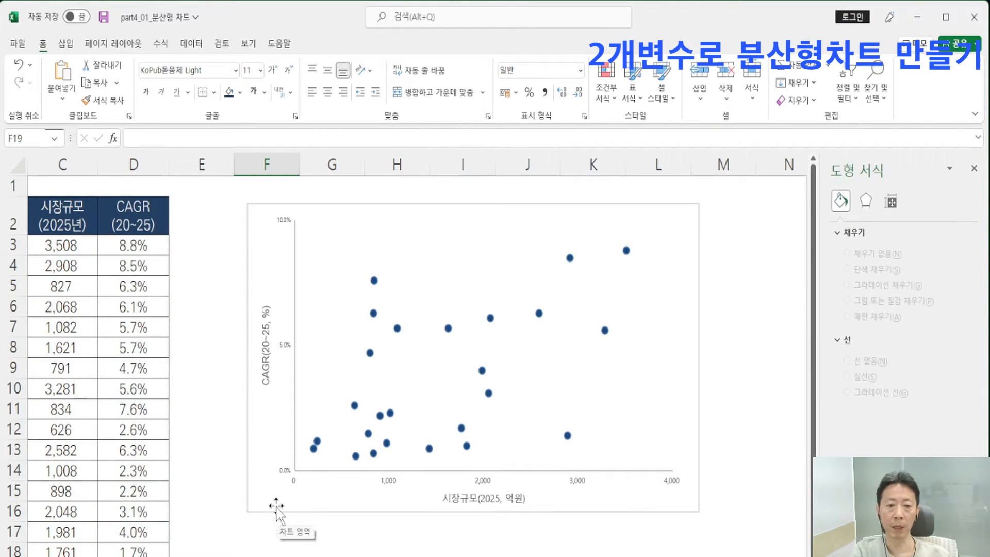
- Add data labels to the points of the scatter series
right_click(492, 321)
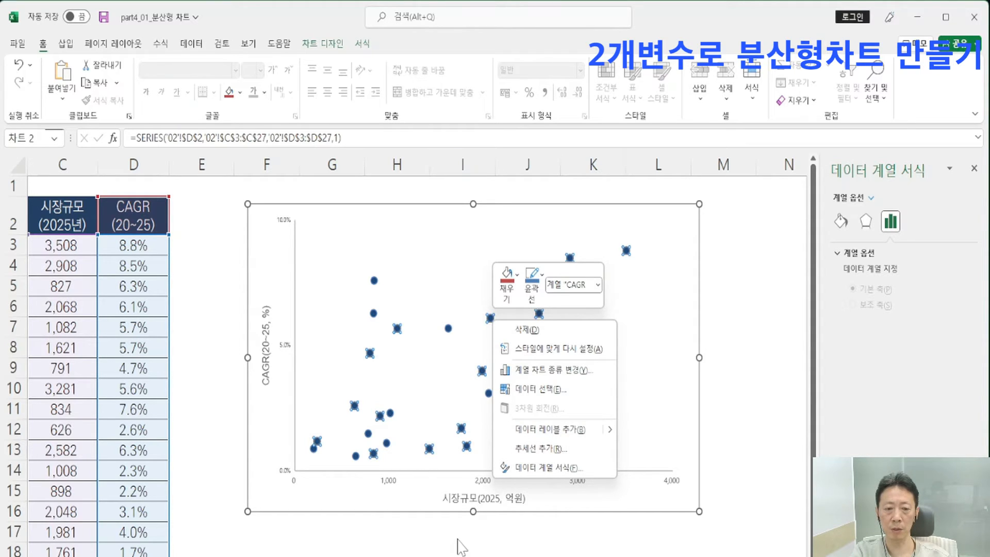
key("Escape")
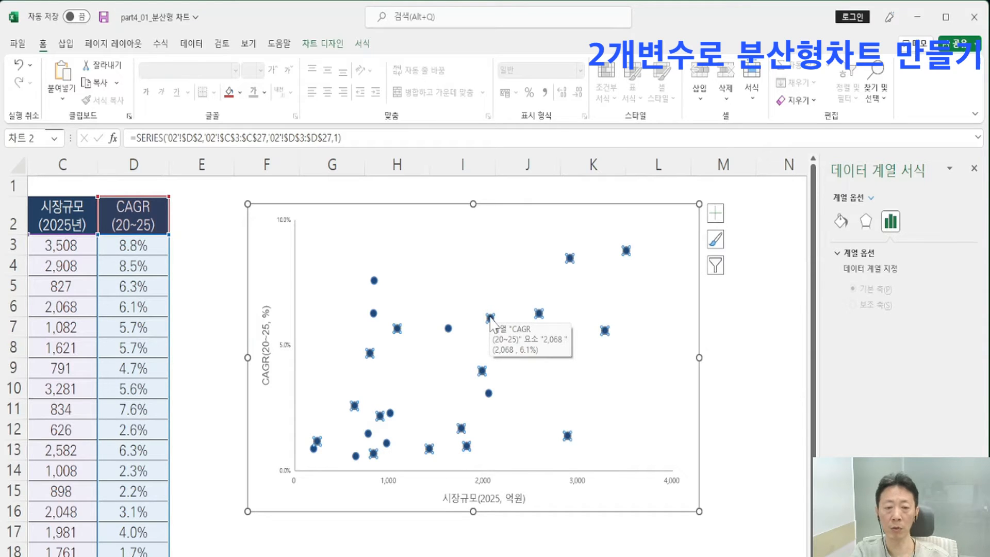
right_click(491, 319)
left_click(529, 431)
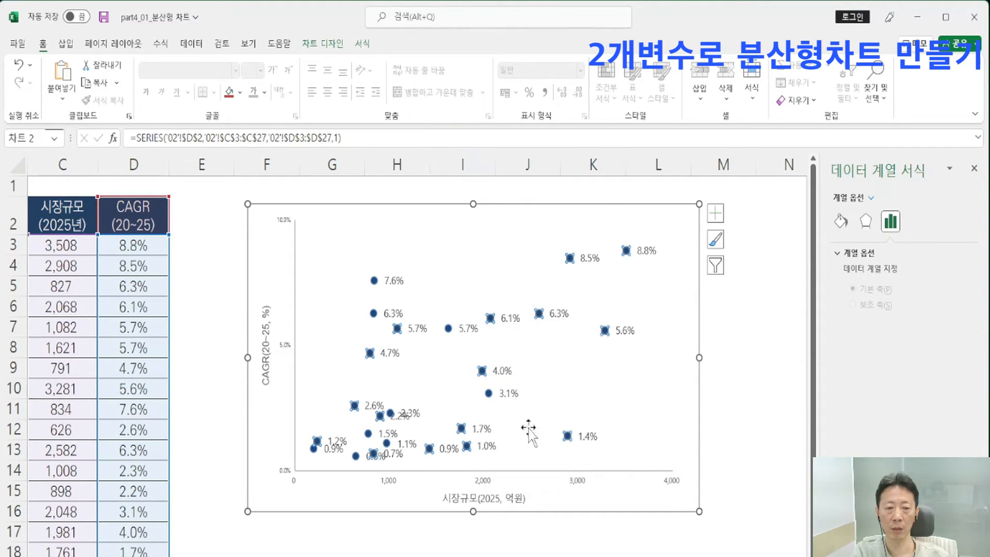
- Show cell values in the scatter series data labels, using the country names in B3:B27 as the label range
left_click(568, 315)
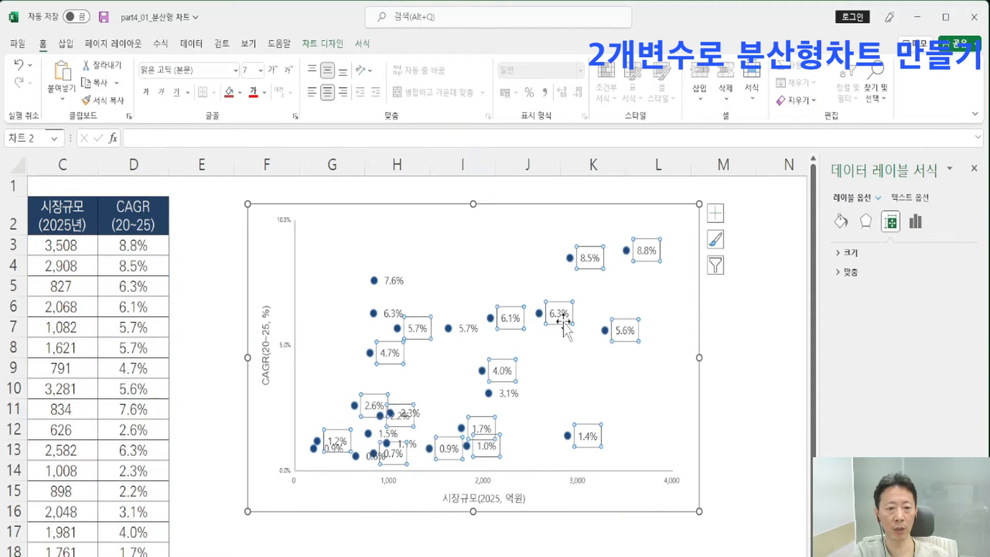
right_click(566, 314)
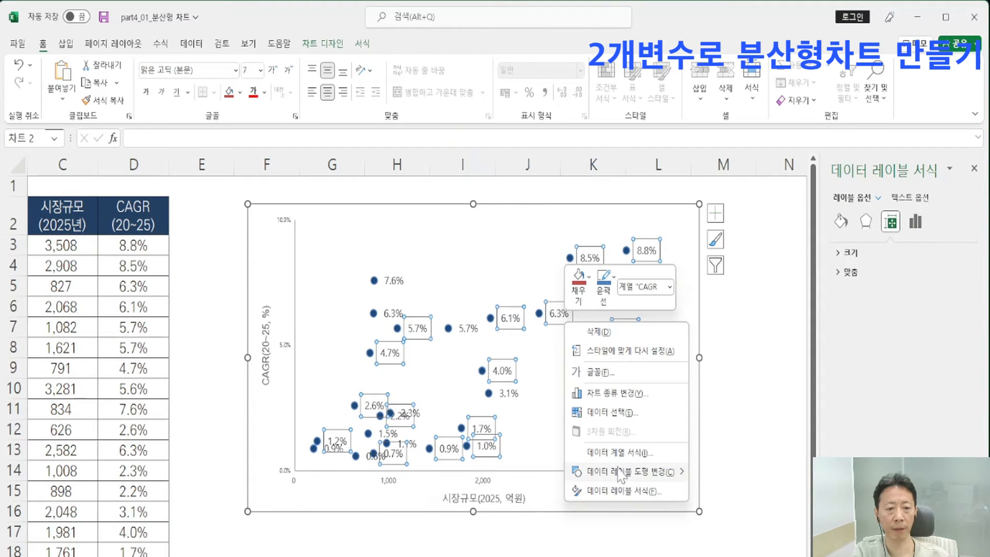
left_click(622, 492)
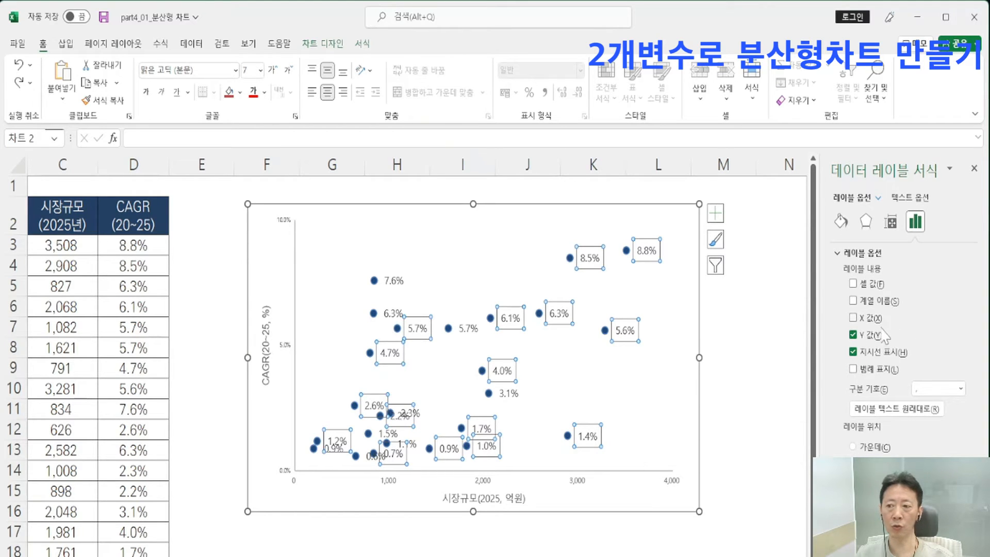
left_click(854, 284)
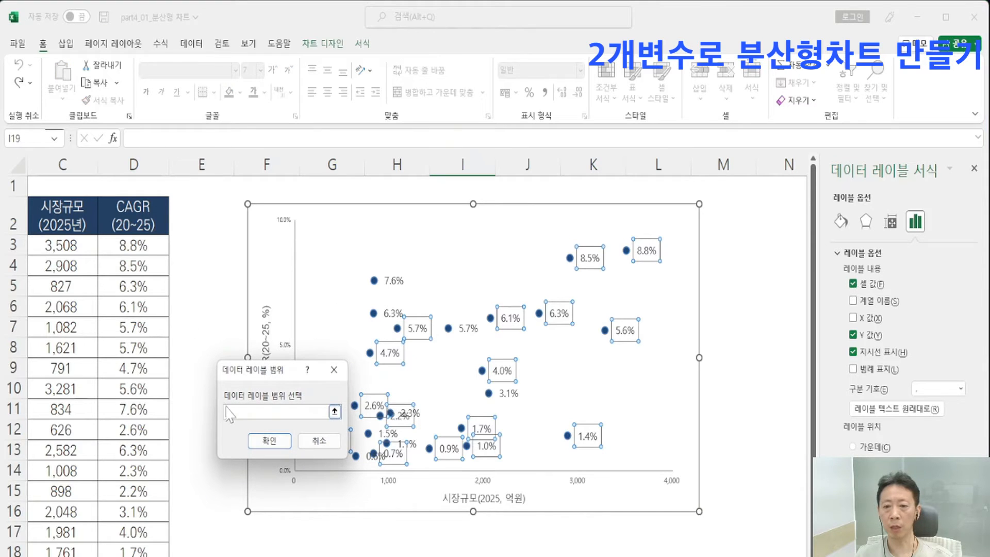
left_click_drag(261, 375, 281, 323)
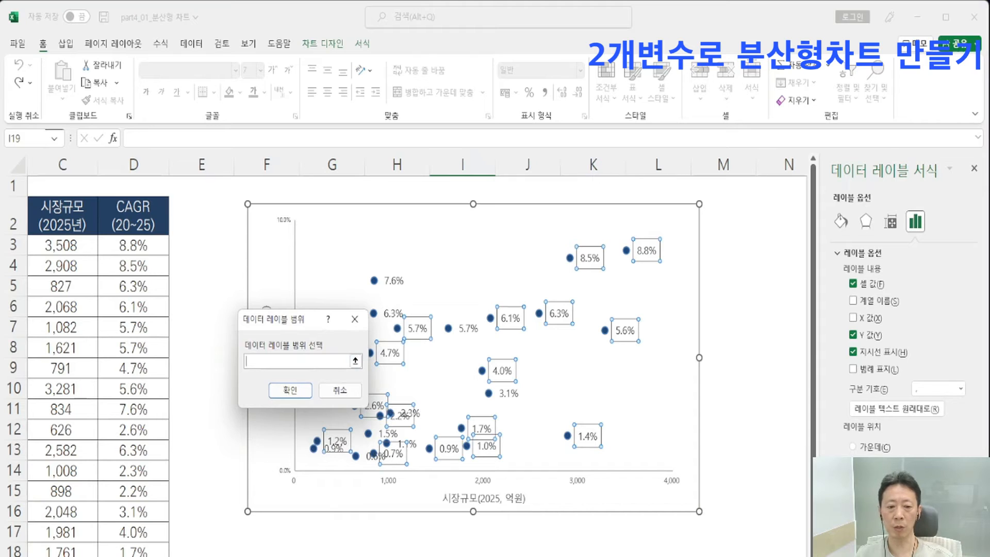
scroll(417, 366, "left", 2)
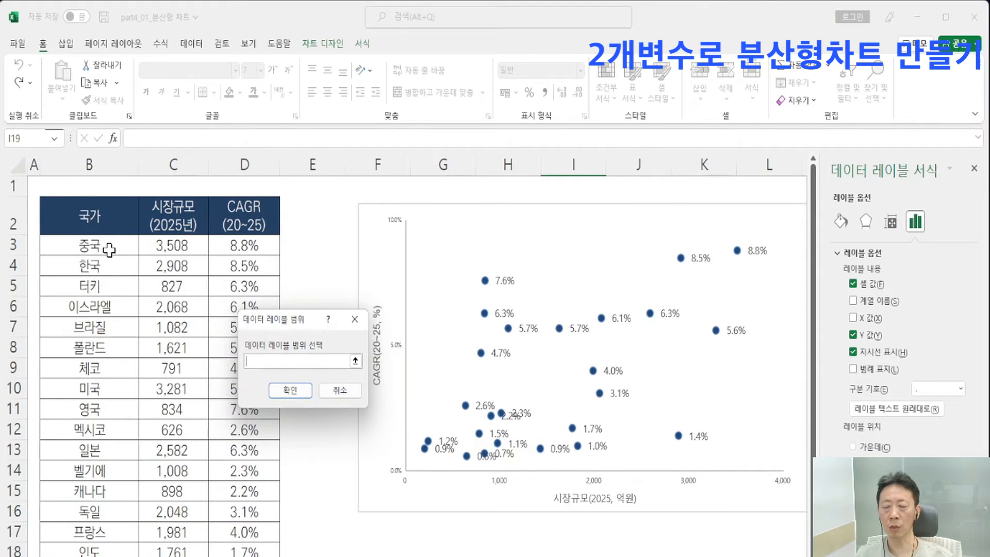
left_click_drag(109, 246, 78, 535)
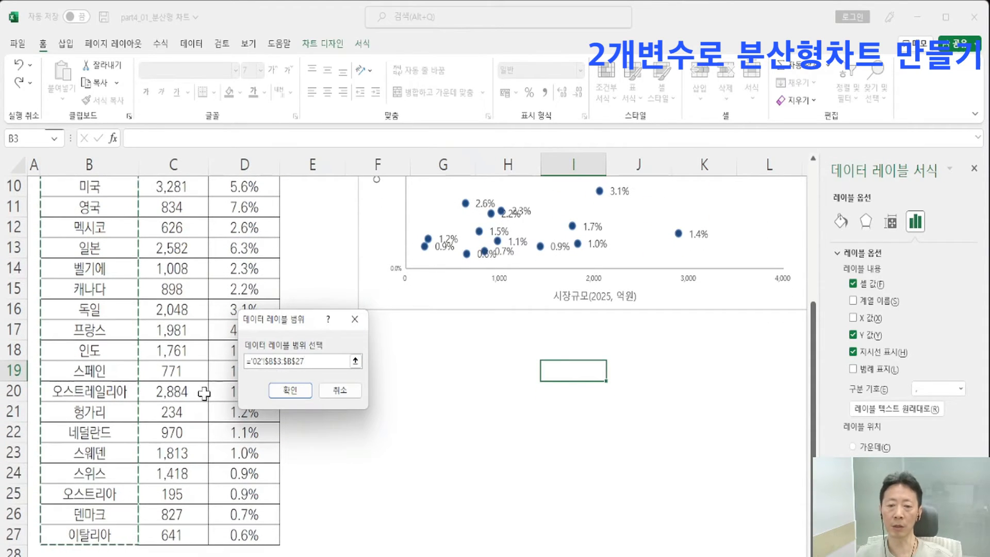
scroll(188, 402, "up", 3)
left_click(288, 390)
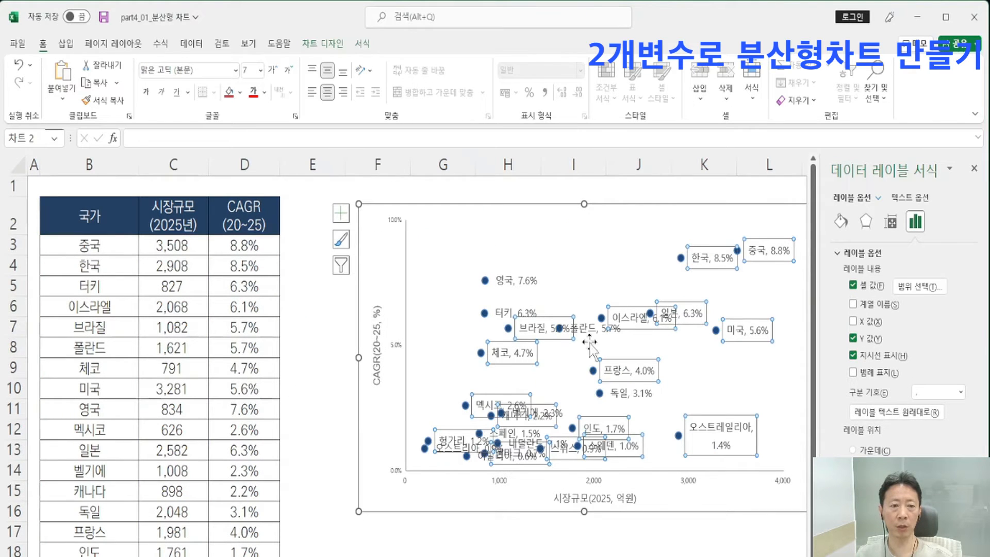
- Remove the Y values from the data labels so they contain only the country names
left_click(854, 338)
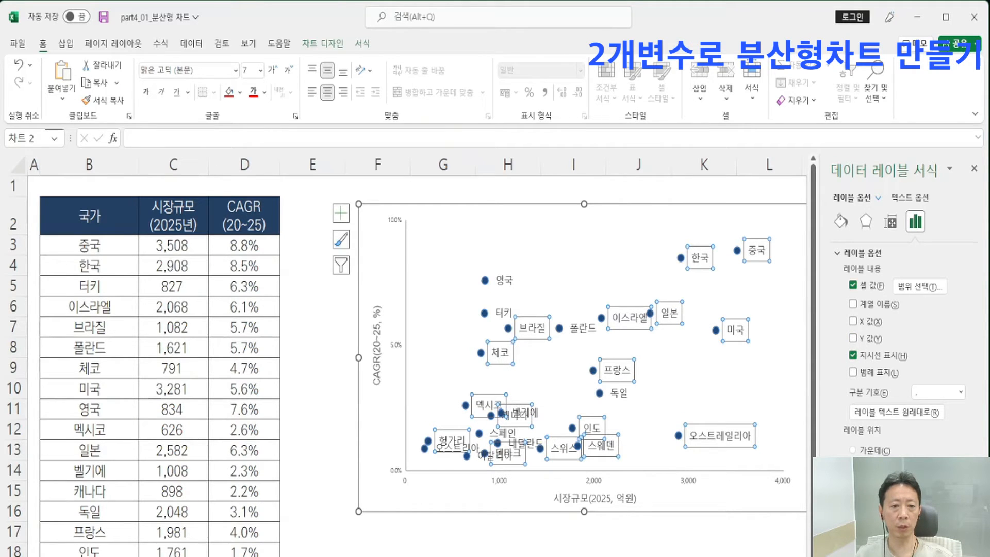
left_click(573, 556)
left_click_drag(705, 552, 770, 556)
scroll(619, 551, "right", 3)
left_click(310, 539)
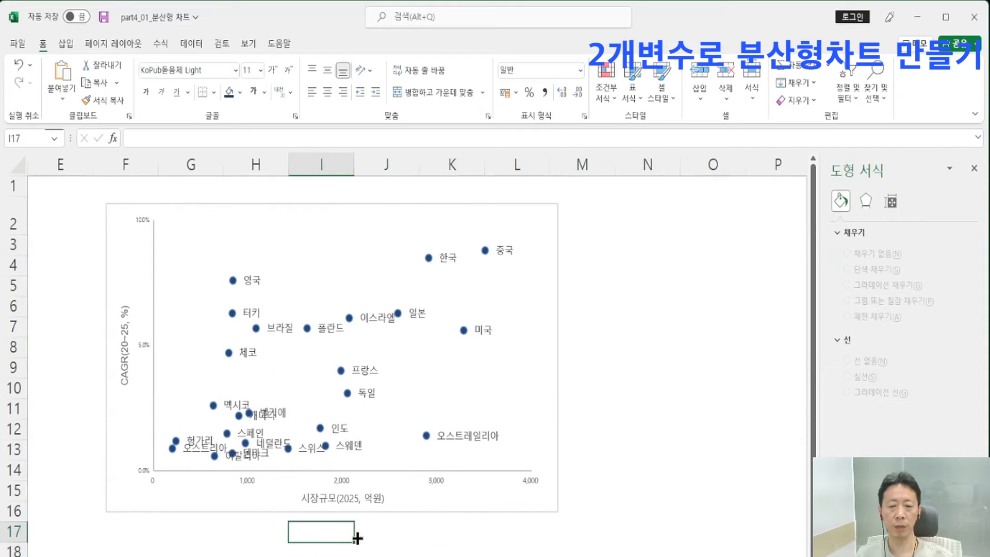
- Reduce the font size of the country data labels to 6
left_click(410, 318)
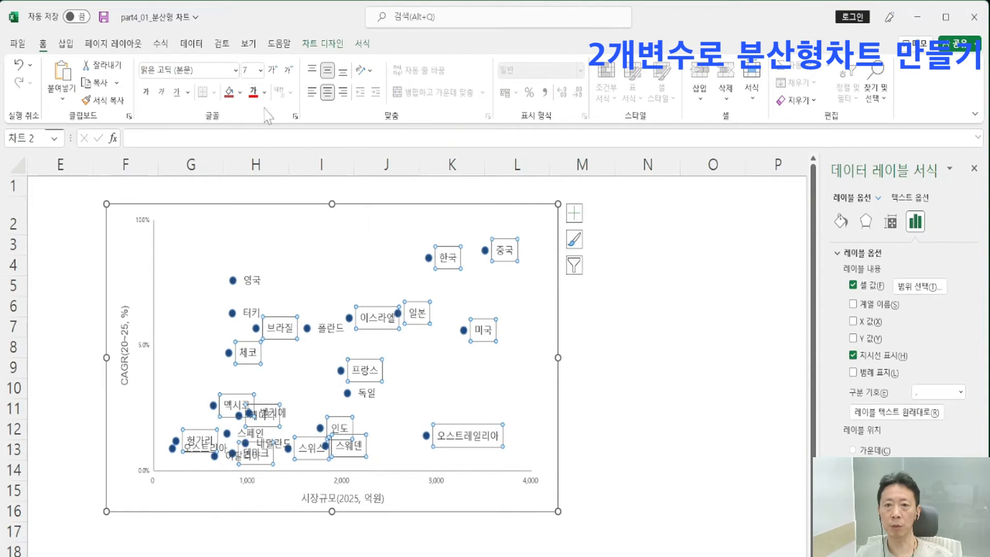
left_click(289, 71)
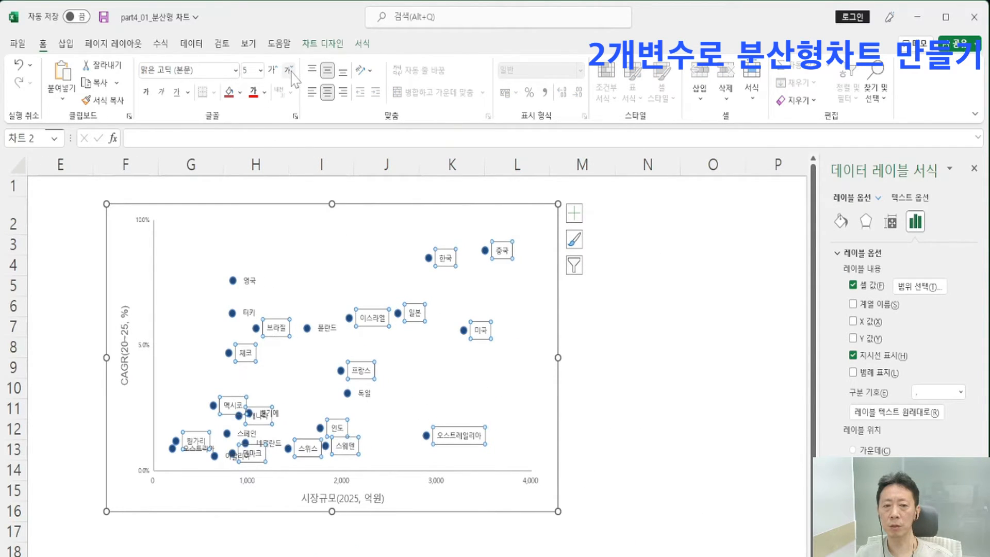
left_click(276, 73)
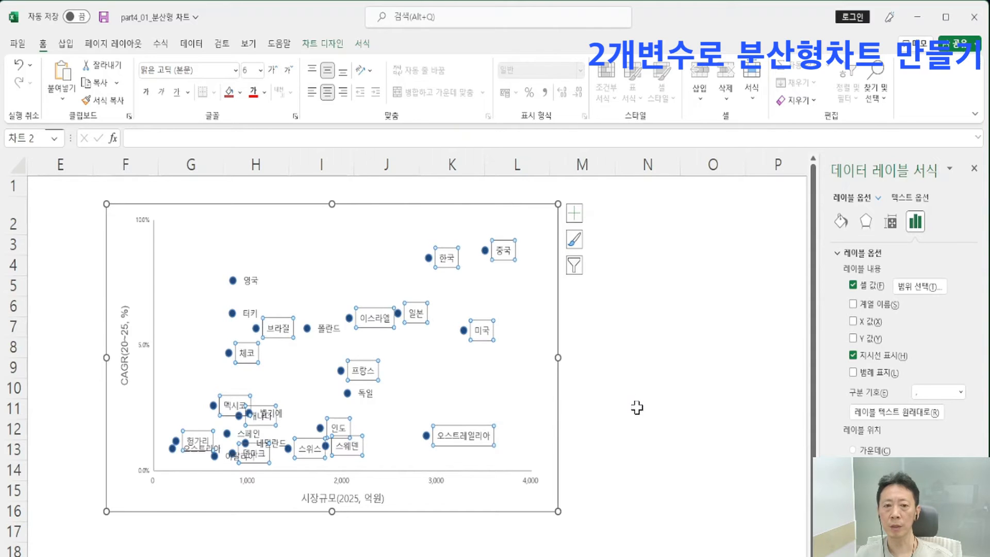
left_click(637, 404)
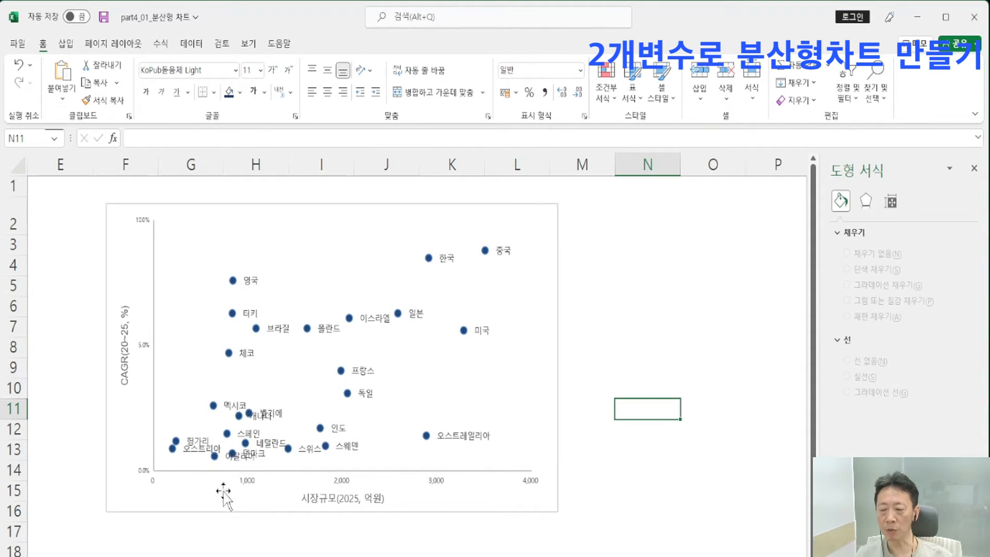
- Move the 네덜란드 data label slightly upwards, away from the 덴마크 label
scroll(221, 490, "up", 1)
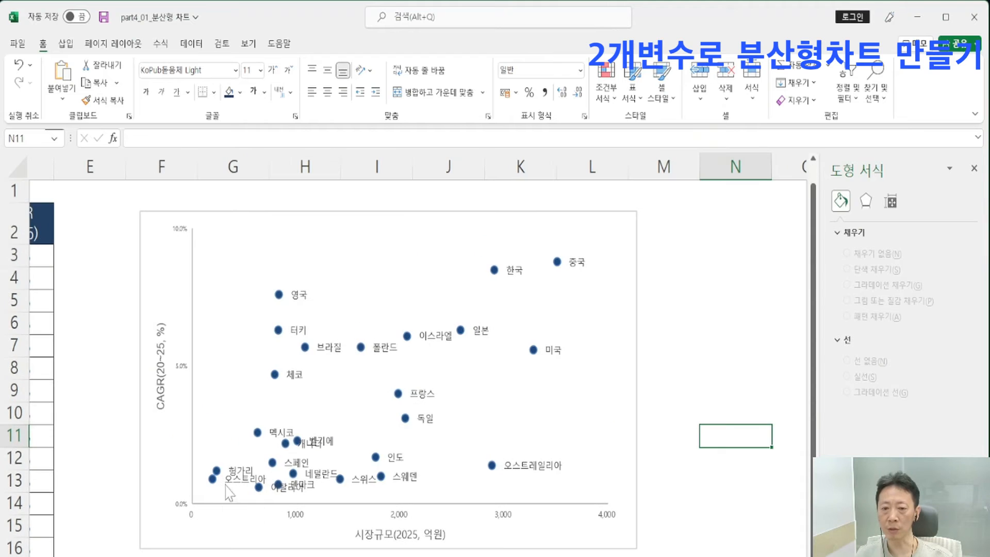
left_click(313, 449)
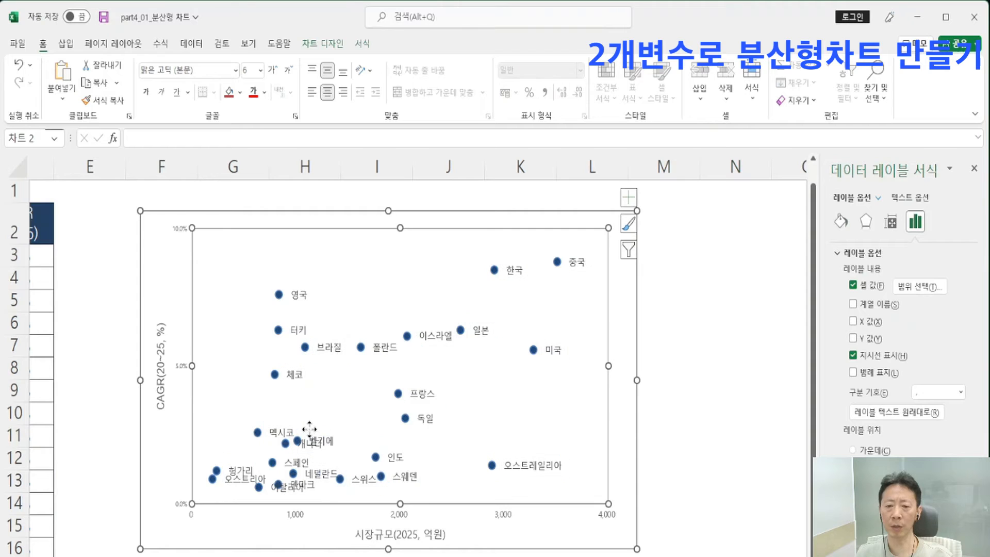
left_click(310, 417)
left_click(311, 450)
left_click(313, 452)
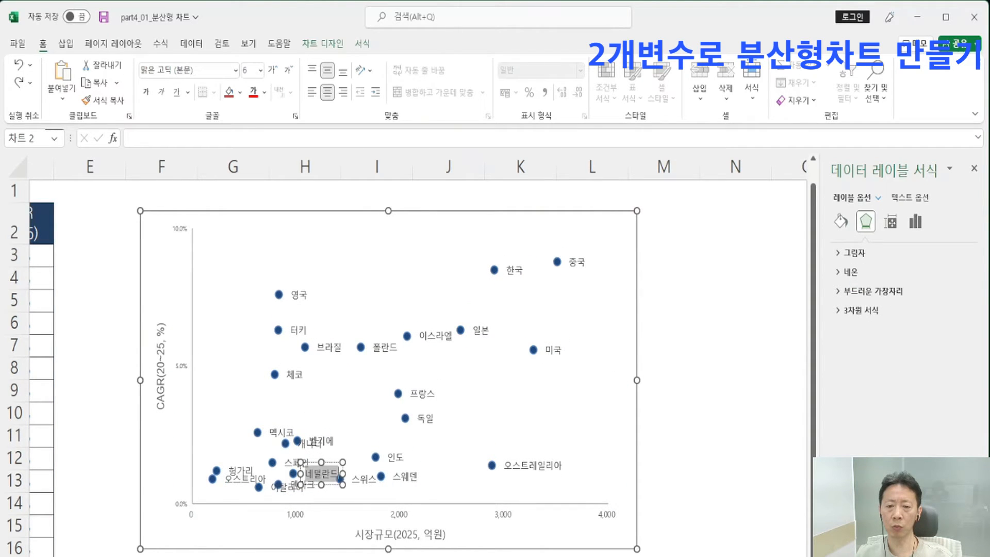
scroll(309, 485, "up", 1)
left_click_drag(281, 491, 286, 479)
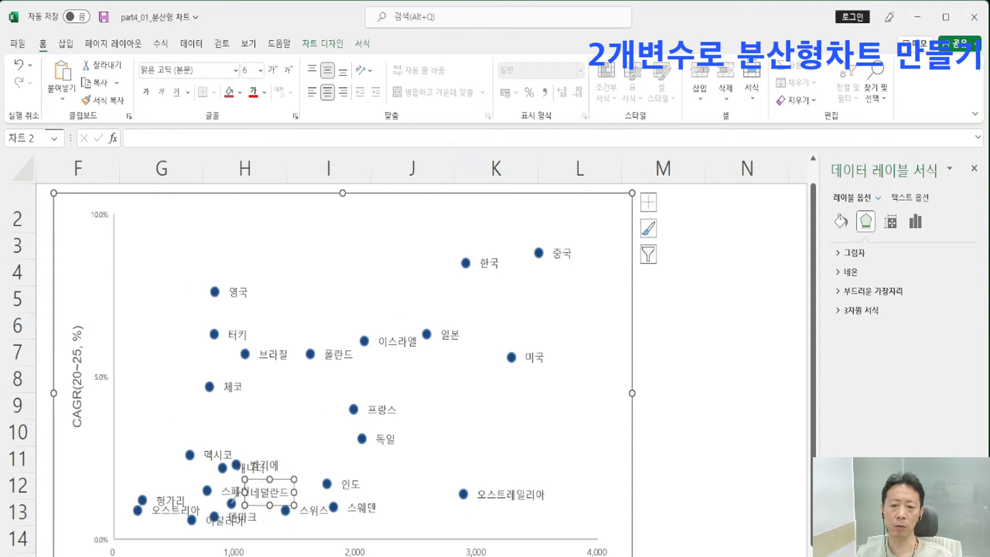
- Move the 이탈리아 and 오스트리아 data labels slightly below their points, clear of the neighbouring labels
left_click(242, 524)
left_click_drag(225, 509, 223, 519)
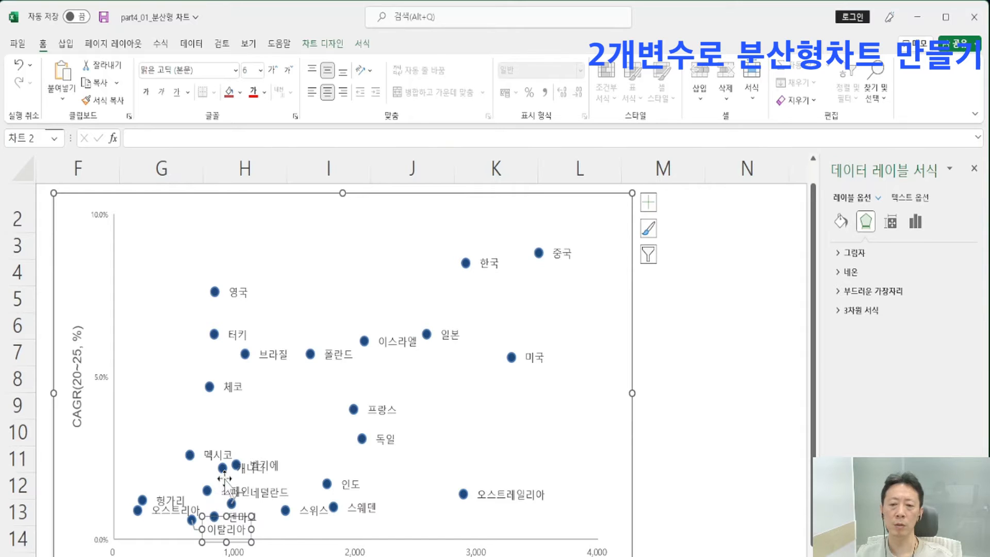
left_click(172, 499)
left_click_drag(173, 496, 165, 509)
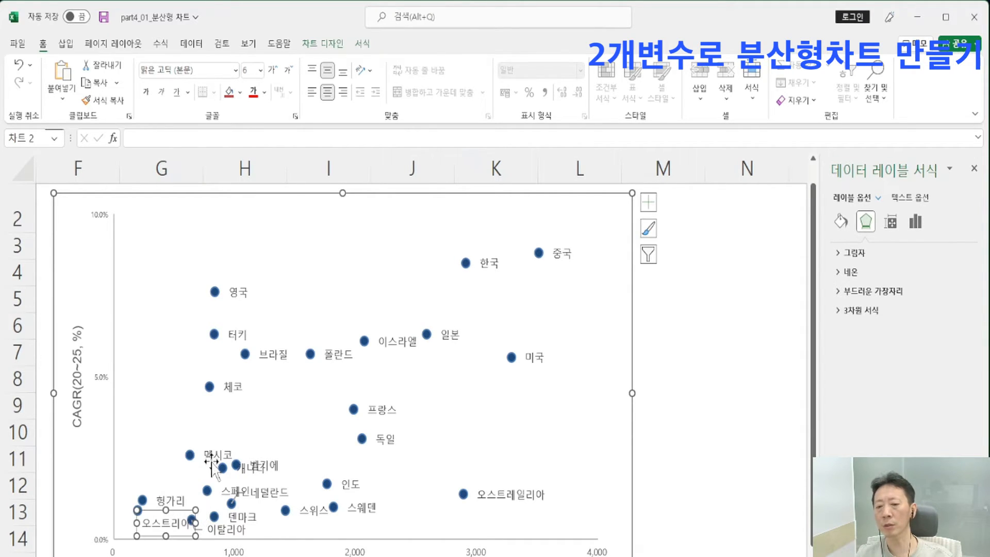
- Move the 멕시코 and 캐나다 data labels above their points, clear of the 벨기에 label
left_click(217, 444)
left_click_drag(212, 442, 191, 422)
left_click(243, 452)
left_click_drag(244, 453, 226, 430)
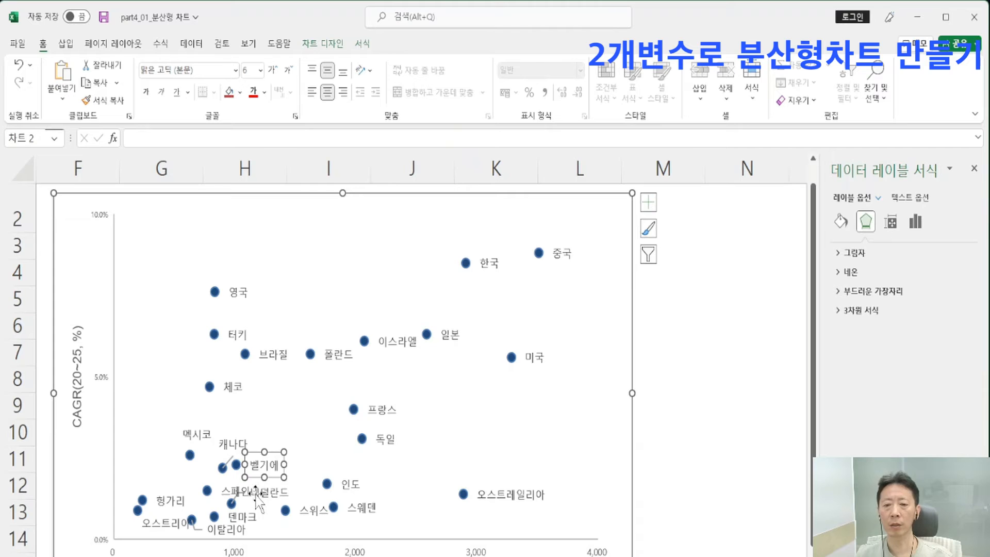
- Shift the 네덜란드 data label to the right and the 스페인 label slightly up and left so they no longer overlap
left_click(271, 496)
left_click_drag(258, 503, 271, 502)
left_click(233, 489)
left_click_drag(225, 471, 220, 468)
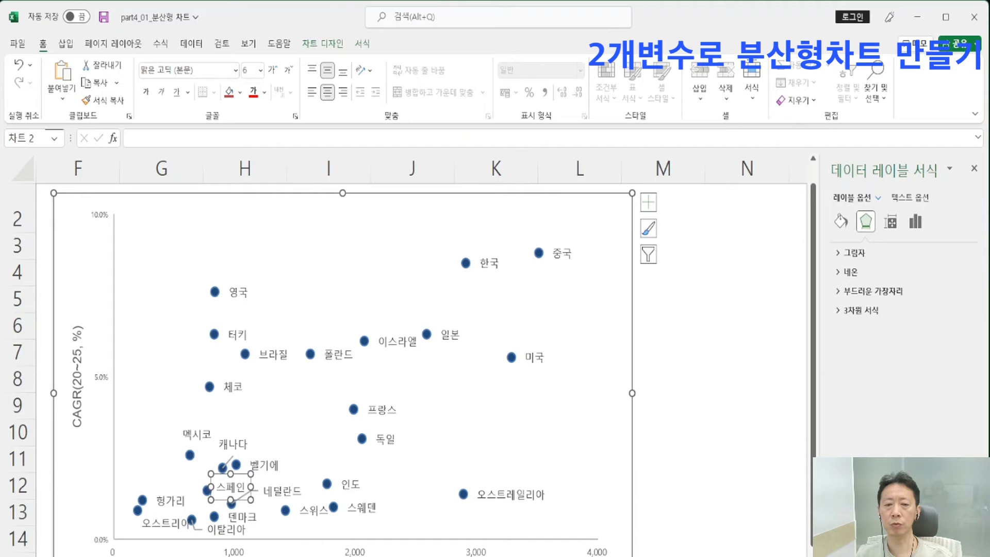
left_click(304, 556)
scroll(304, 554, "down", 1)
scroll(304, 553, "down", 1)
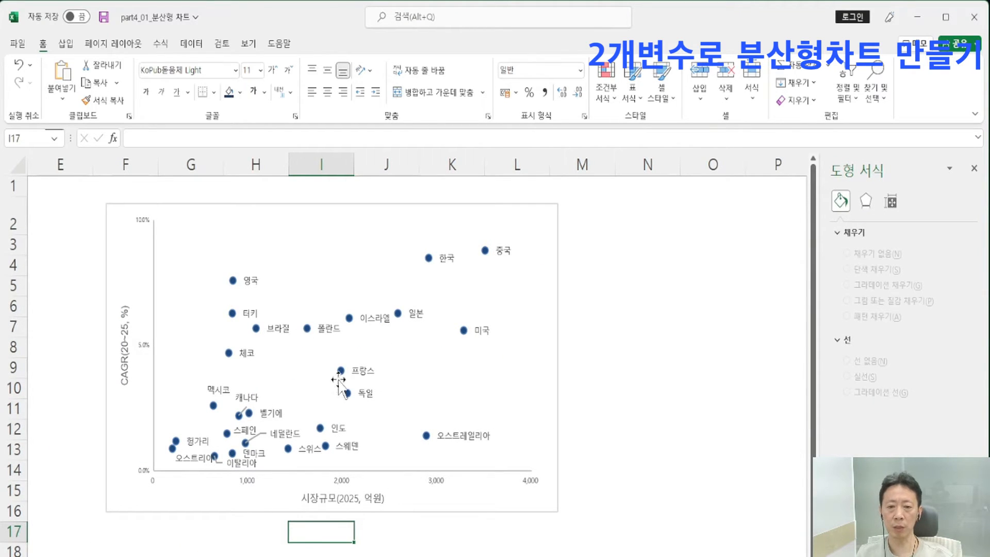
- Give the scatter series built-in square markers with a size of 10
left_click(340, 372)
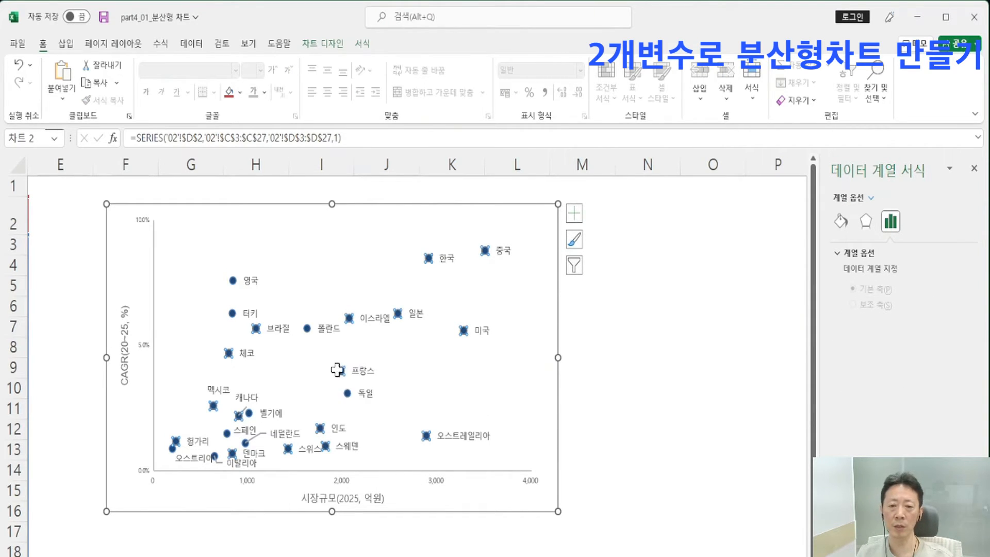
right_click(340, 371)
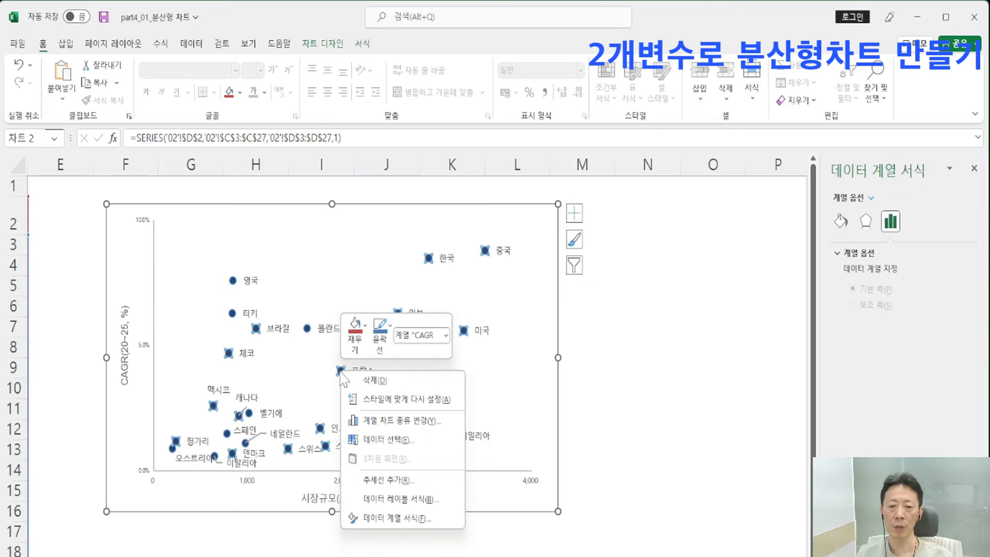
left_click(376, 518)
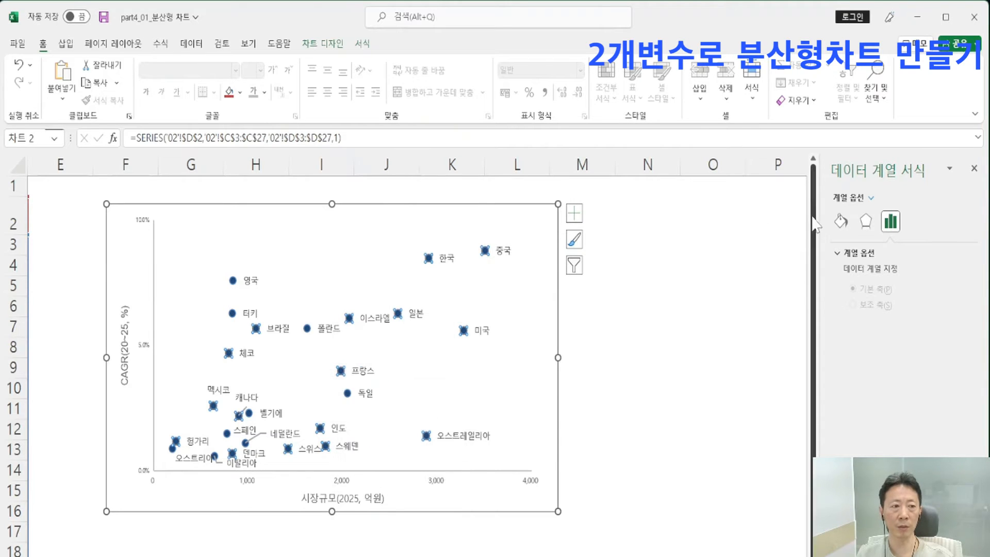
left_click(840, 222)
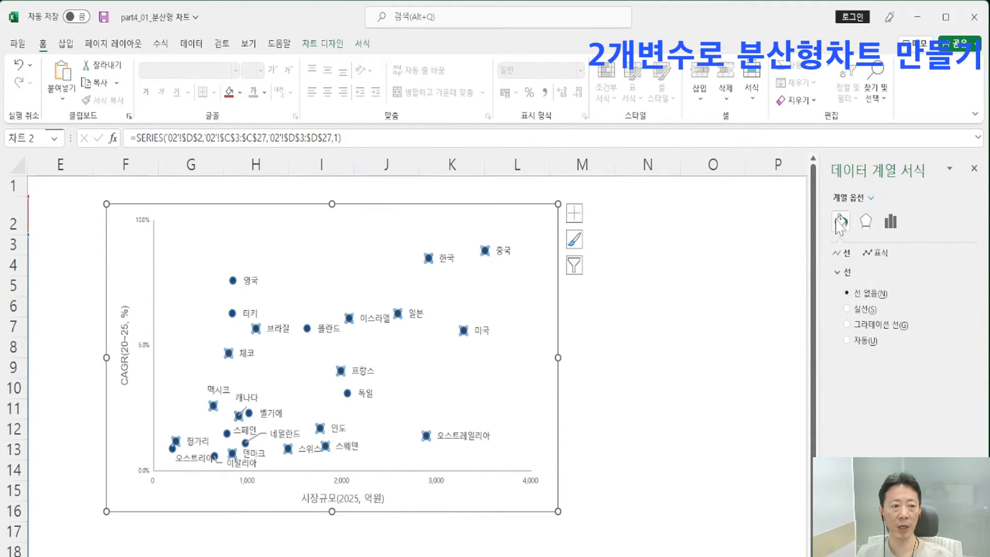
left_click(881, 253)
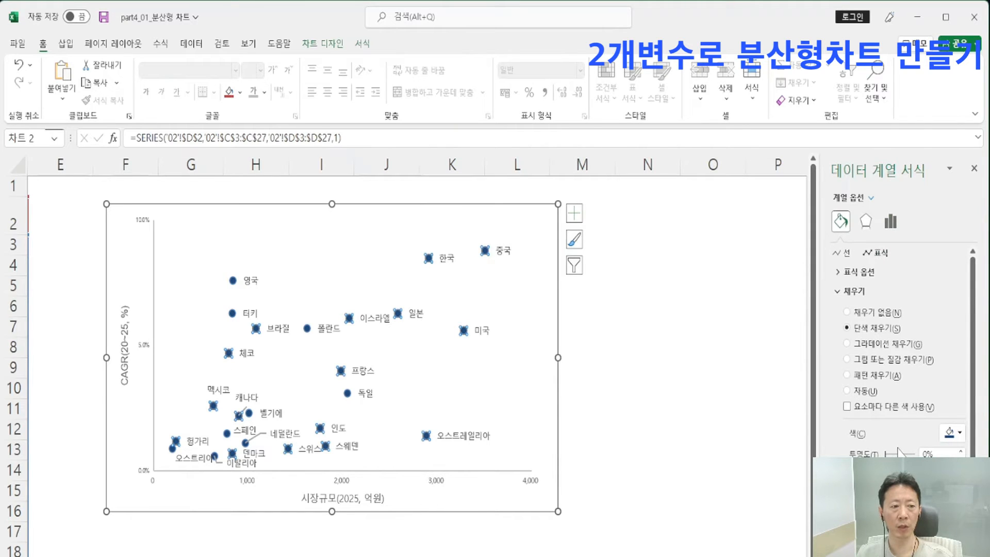
left_click(846, 272)
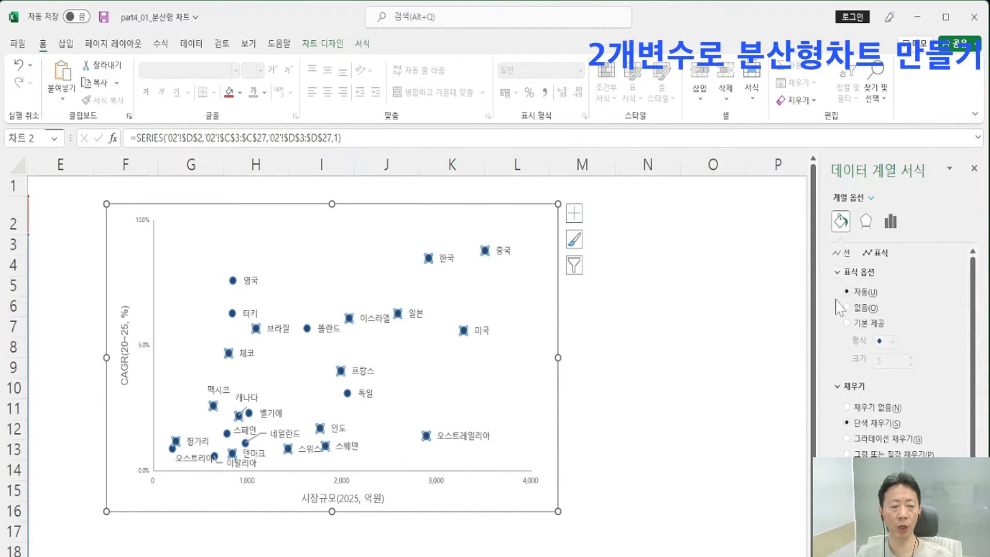
left_click(859, 325)
left_click(911, 357)
left_click(912, 356)
left_click(911, 357)
left_click(911, 357)
left_click(912, 357)
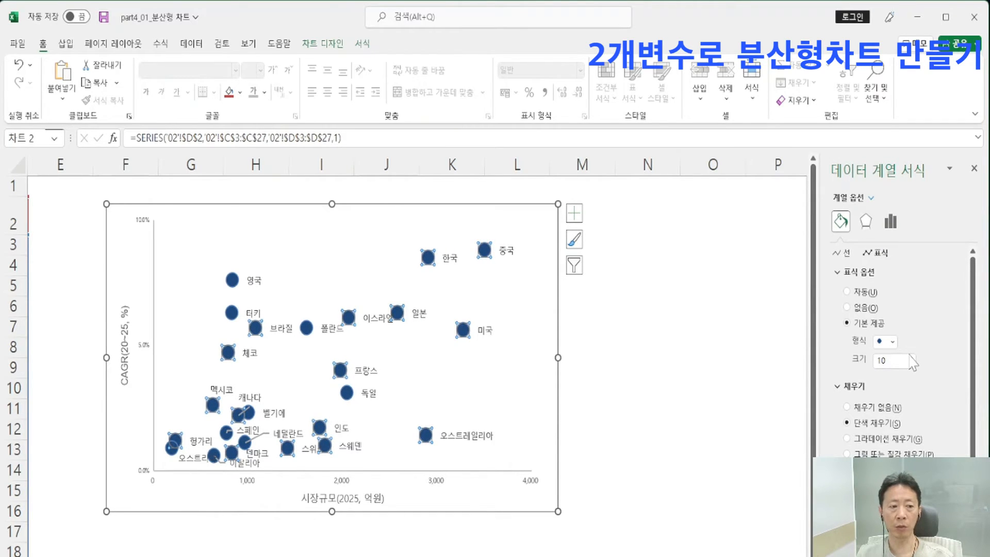
left_click(893, 341)
left_click(883, 353)
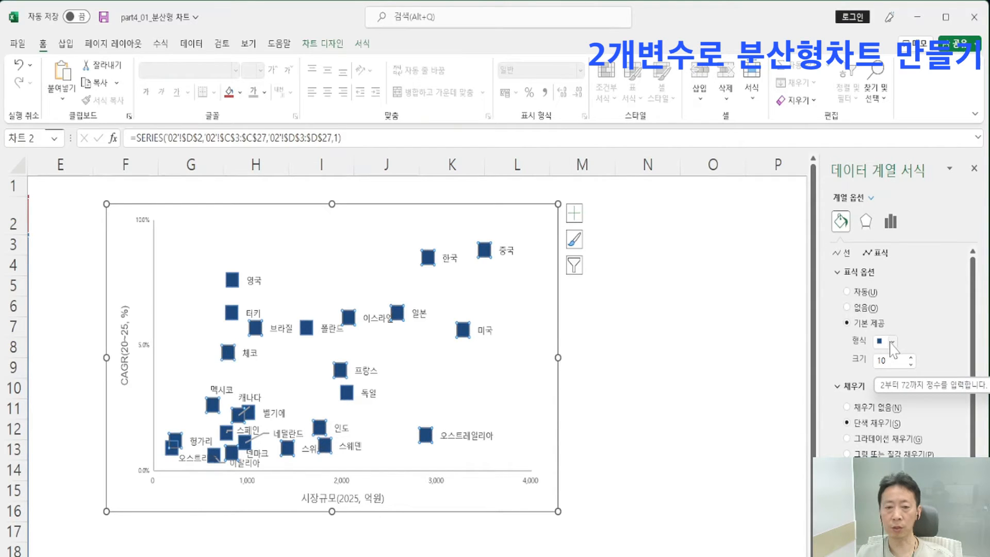
- Set the fill colour of the scatter series markers to the standard red
scroll(902, 336, "down", 3)
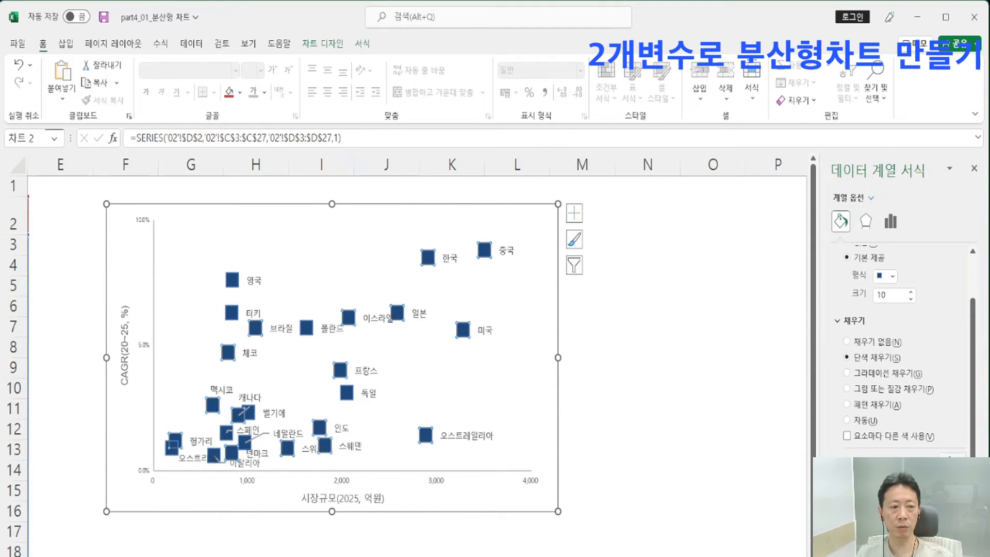
scroll(908, 361, "down", 3)
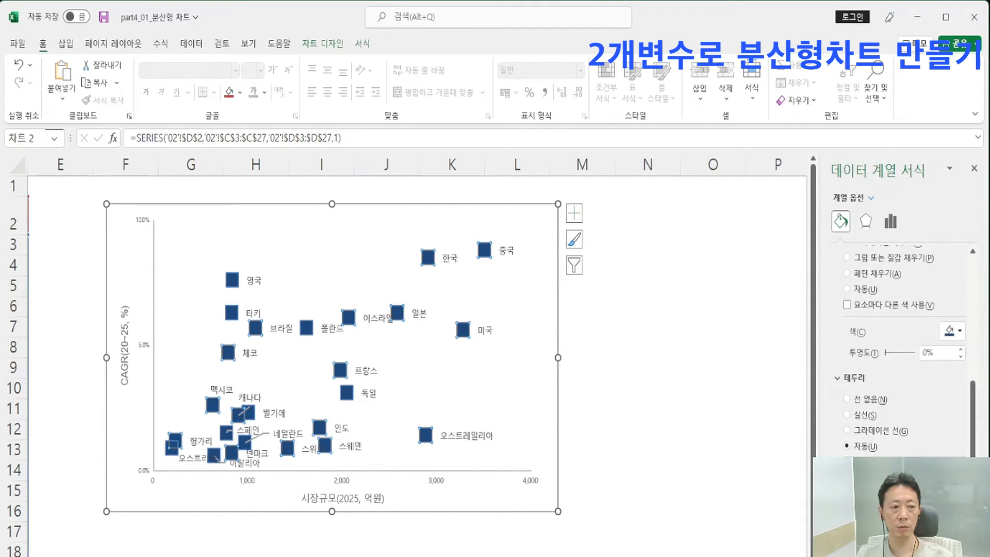
left_click(950, 300)
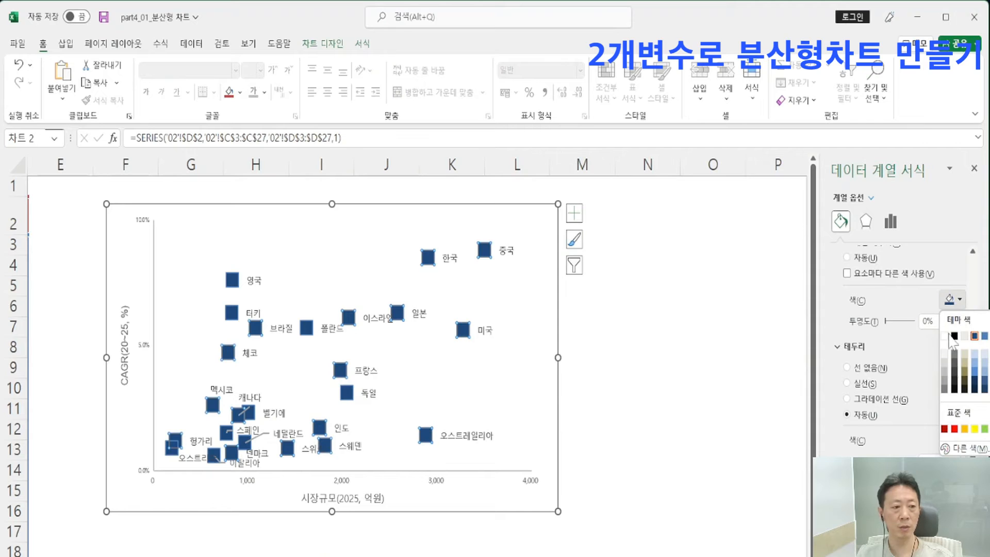
left_click(954, 428)
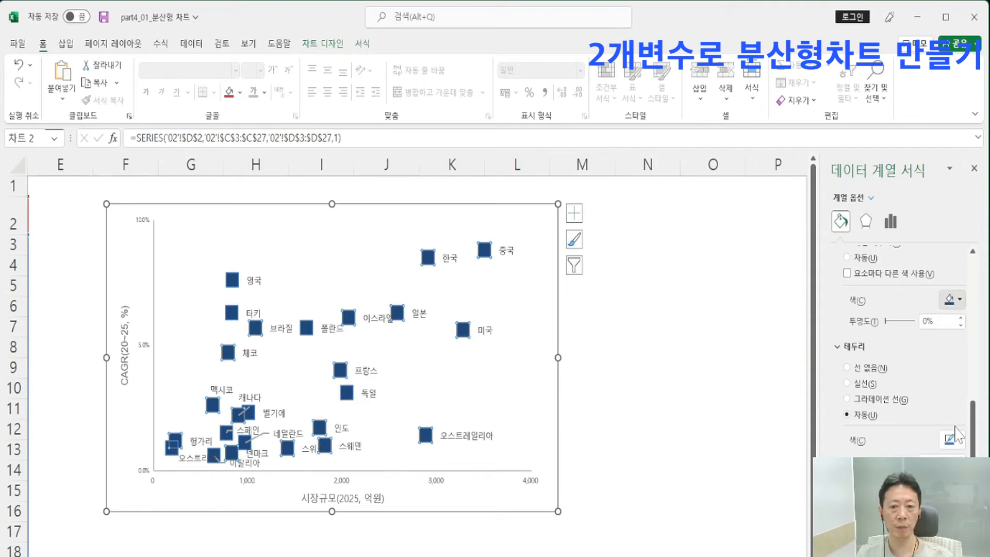
- Undo the red fill and square-marker formatting of the scatter series
left_click(660, 425)
left_click(367, 553)
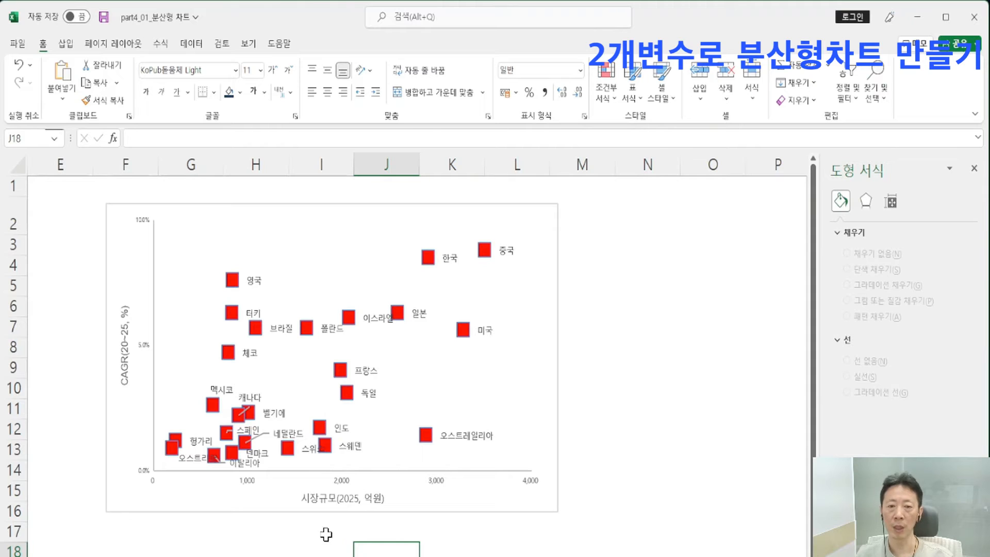
key("ctrl+z")
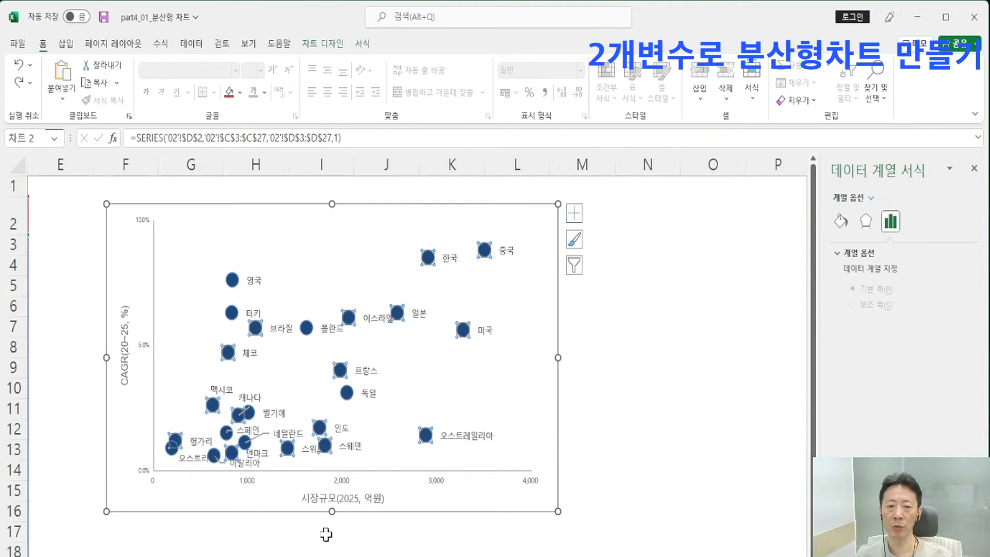
left_click(287, 539)
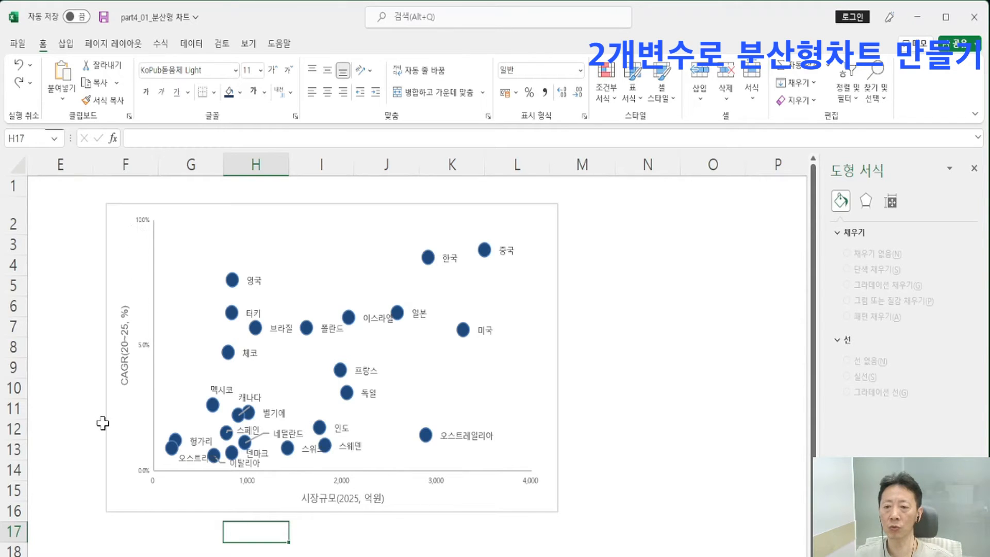
left_click(141, 219)
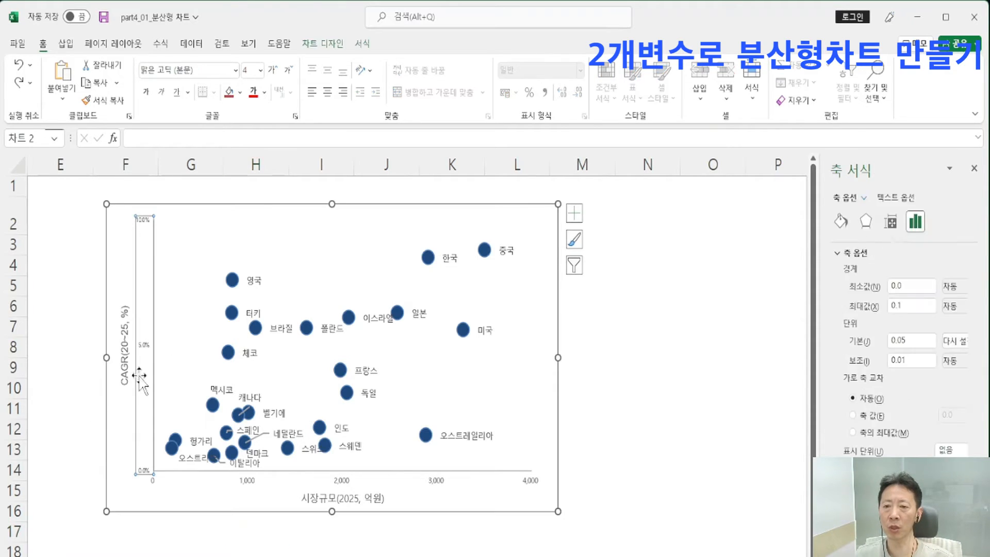
left_click(162, 535)
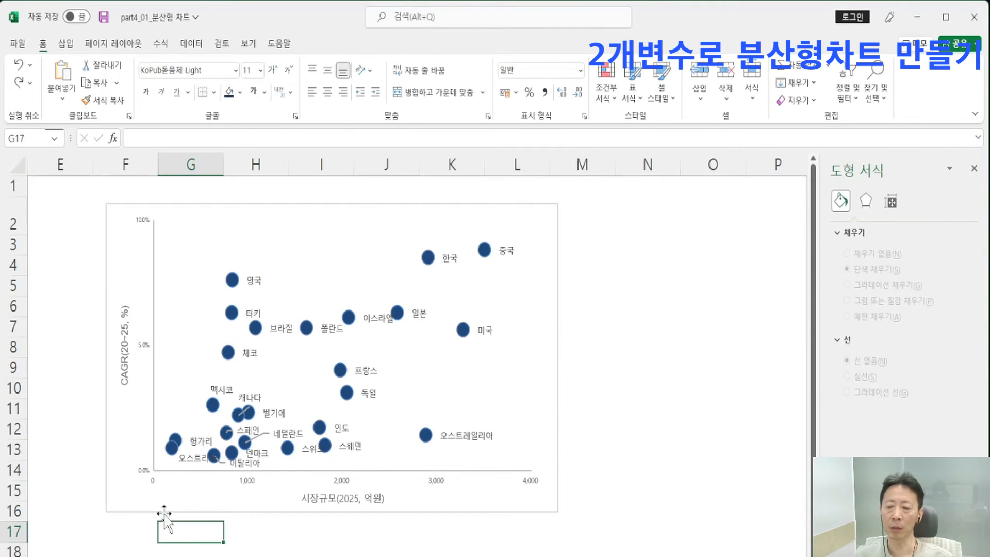
- Place a copy of the scatter chart directly to the right of the original chart
scroll(164, 514, "down", 2)
scroll(261, 442, "down", 1)
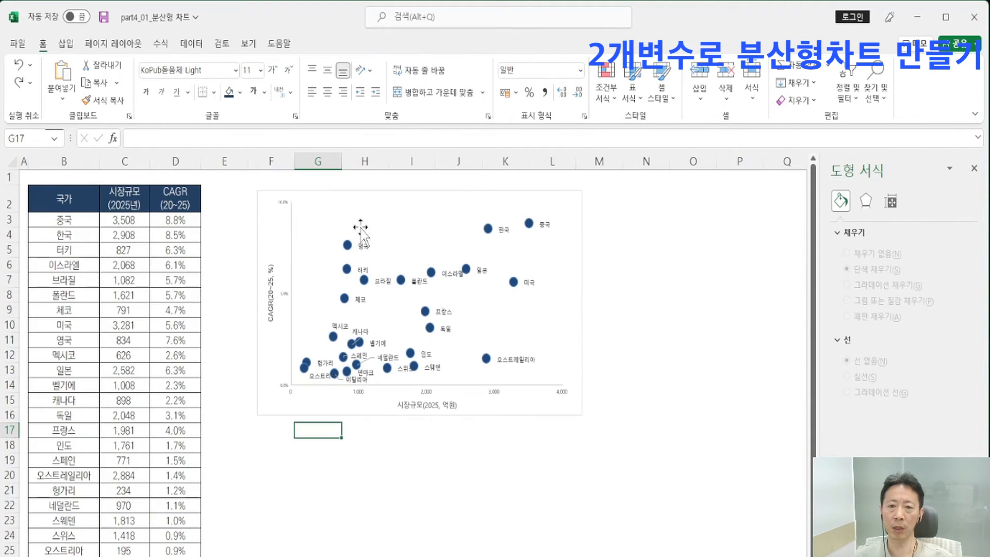
left_click(334, 195)
left_click_drag(328, 246, 671, 244)
left_click(460, 459)
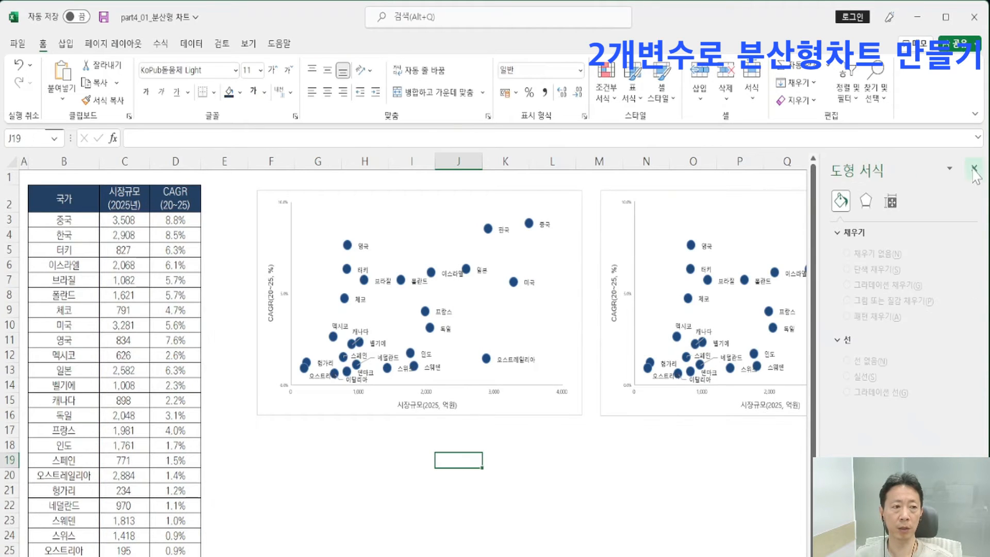
left_click(974, 168)
scroll(461, 407, "up", 1)
scroll(460, 405, "up", 1)
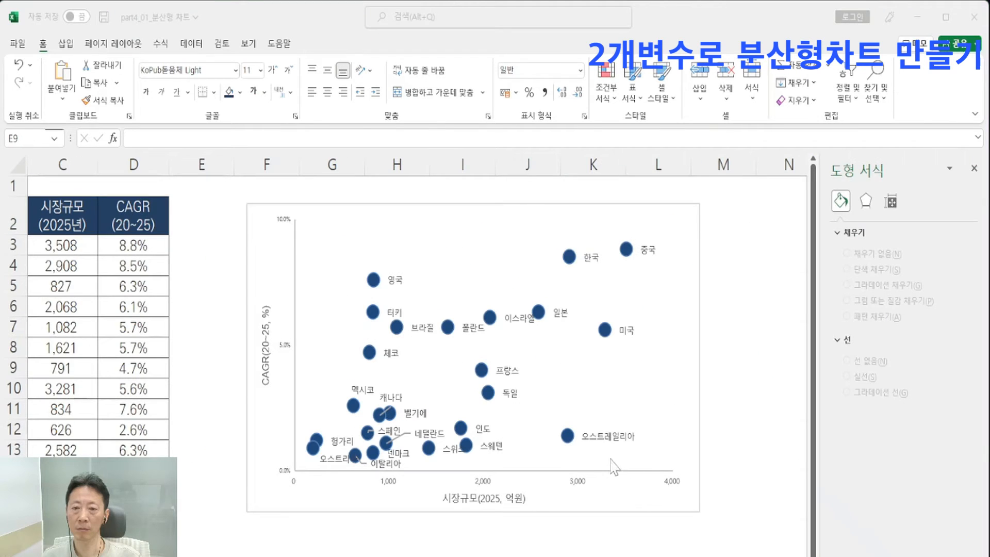
- Try hiding only the primary horizontal axis of the original chart, and show it again
left_click(312, 545)
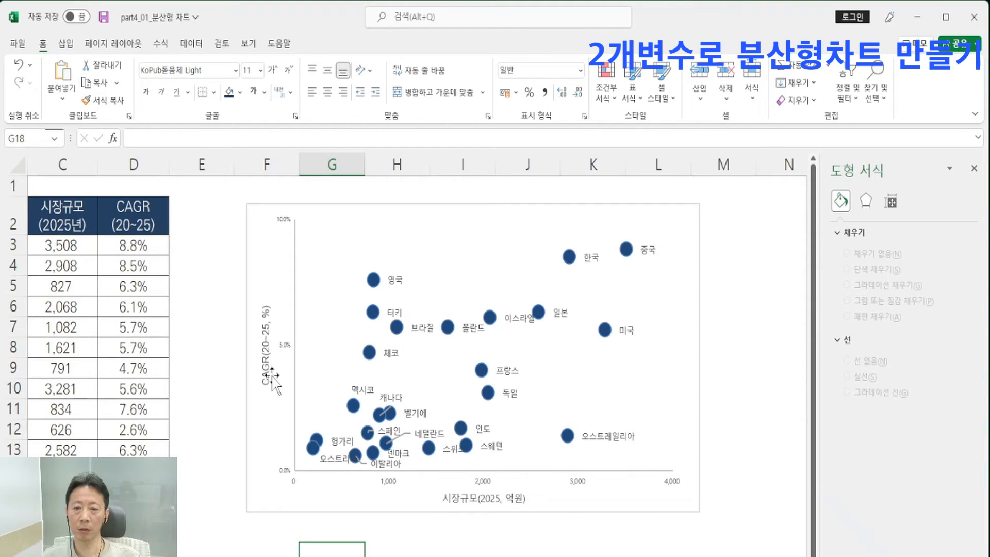
left_click(283, 348)
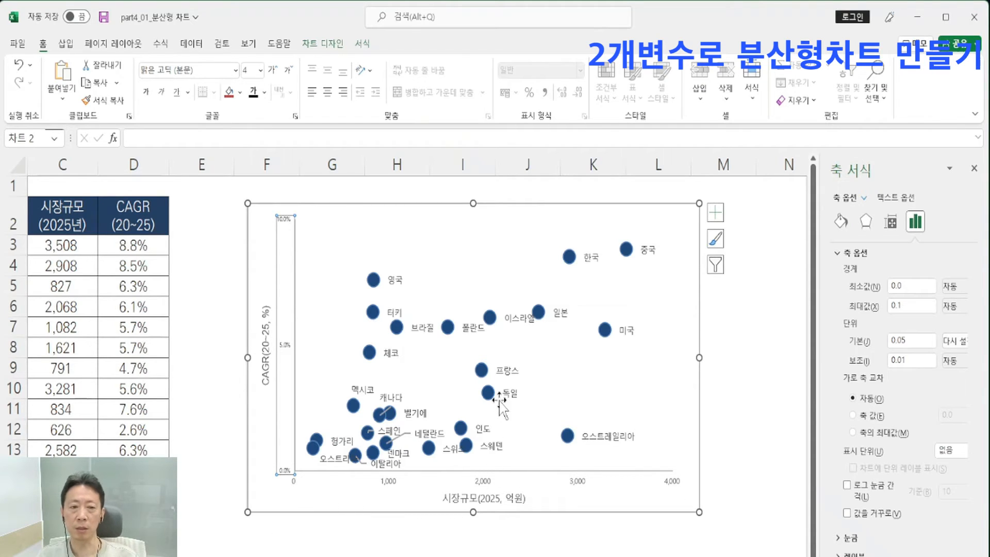
left_click(716, 213)
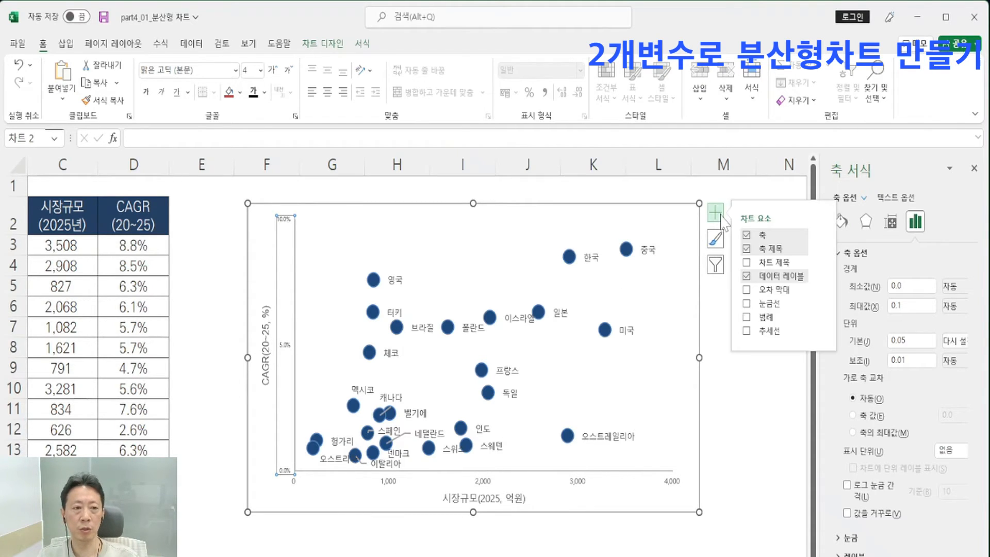
left_click(821, 235)
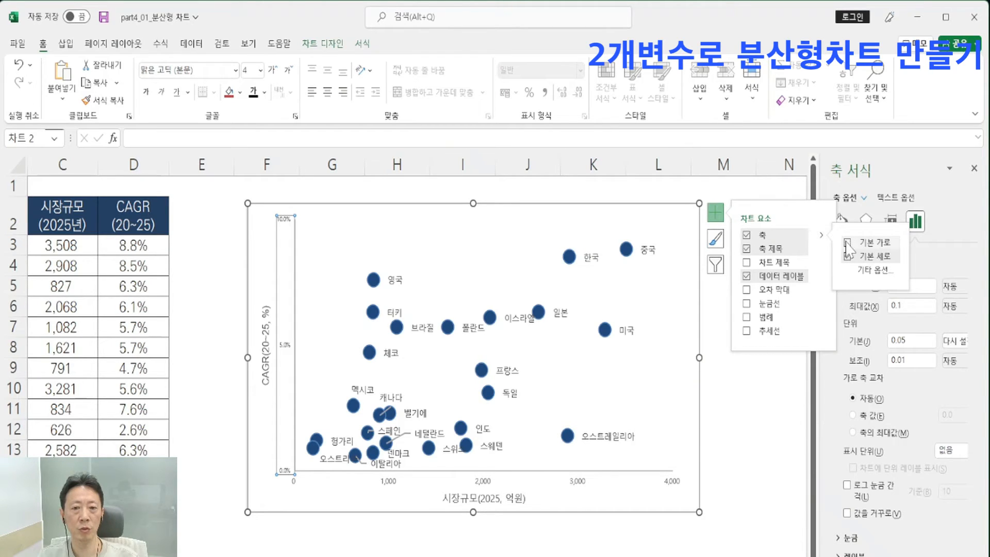
left_click(847, 242)
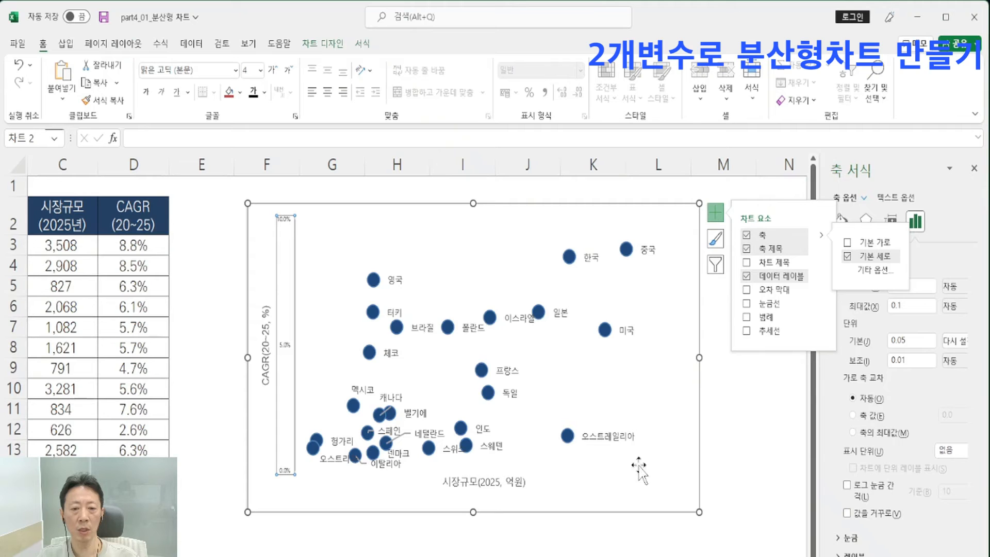
left_click(847, 244)
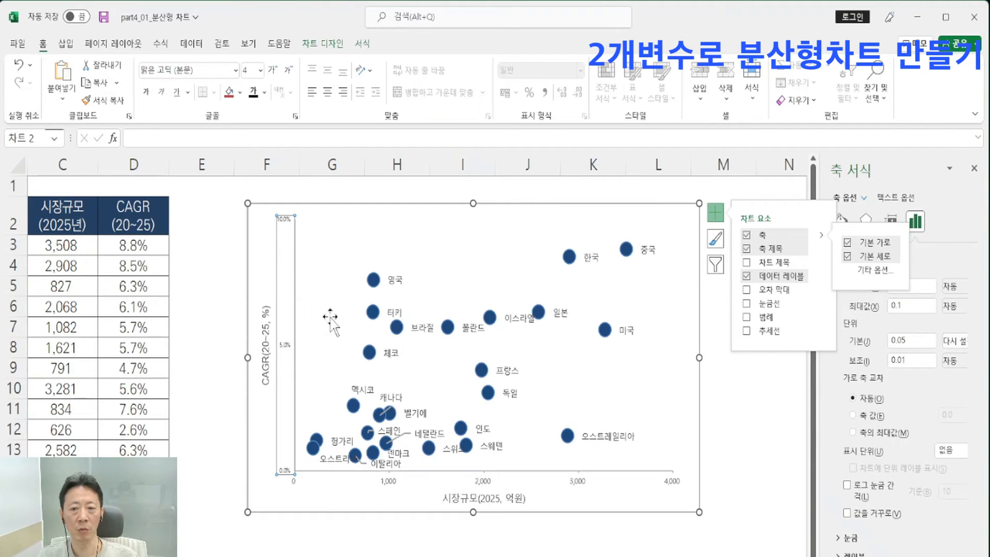
- Try hiding both the primary vertical and primary horizontal axes, and undo both removals
left_click(847, 256)
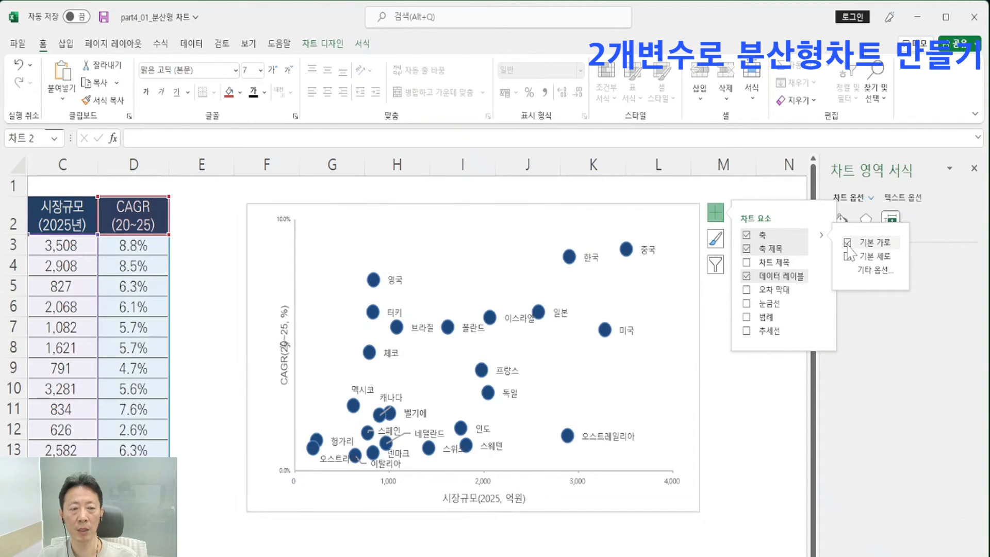
left_click(847, 243)
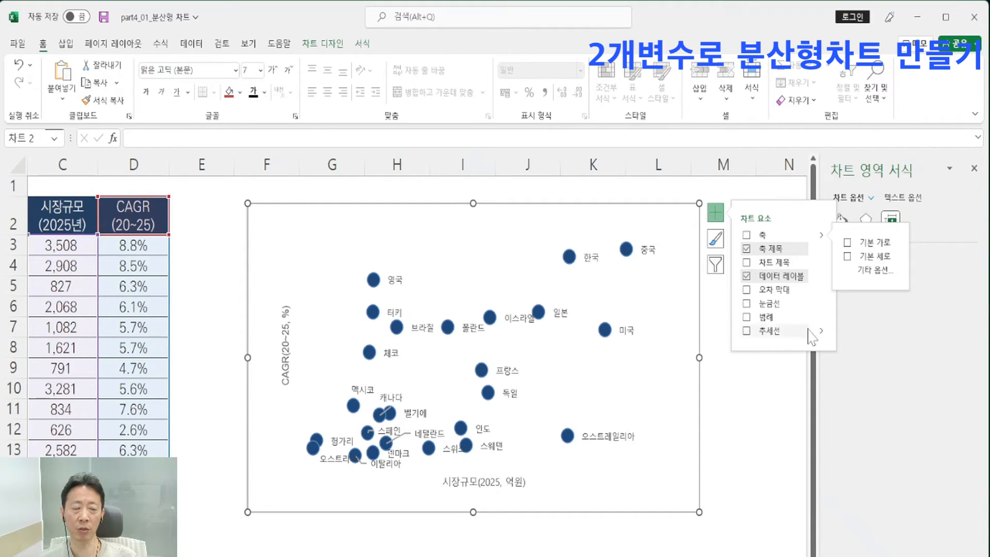
key("ctrl+z")
key("ctrl+z")
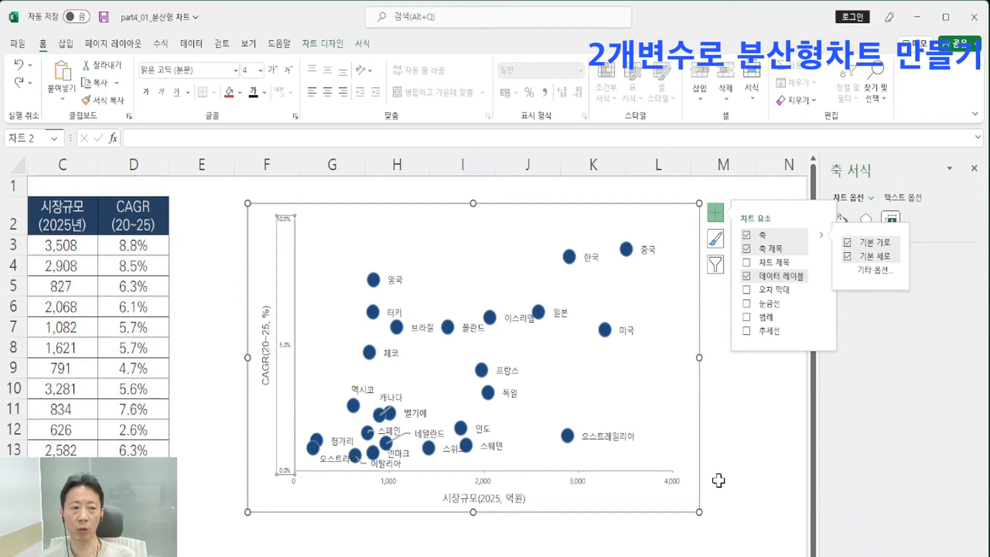
left_click(331, 556)
left_click(319, 556)
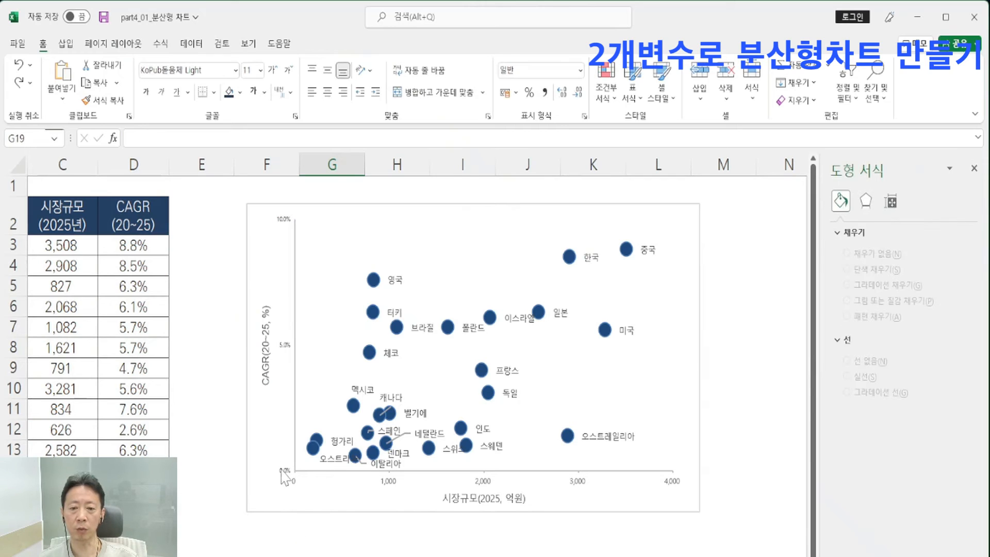
- Set the font colour of the vertical and horizontal axis labels to white
left_click(284, 468)
left_click(264, 92)
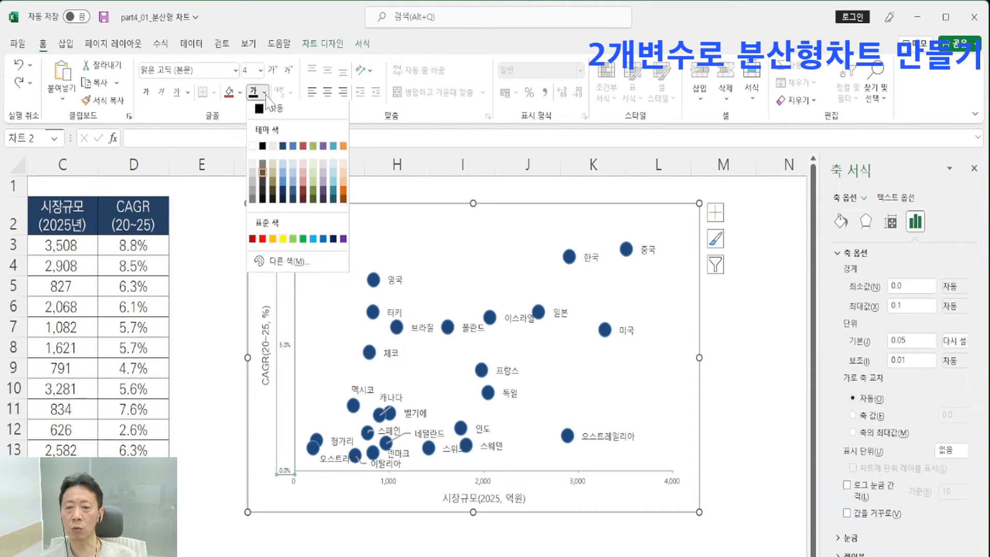
left_click(257, 143)
left_click(473, 479)
left_click(255, 96)
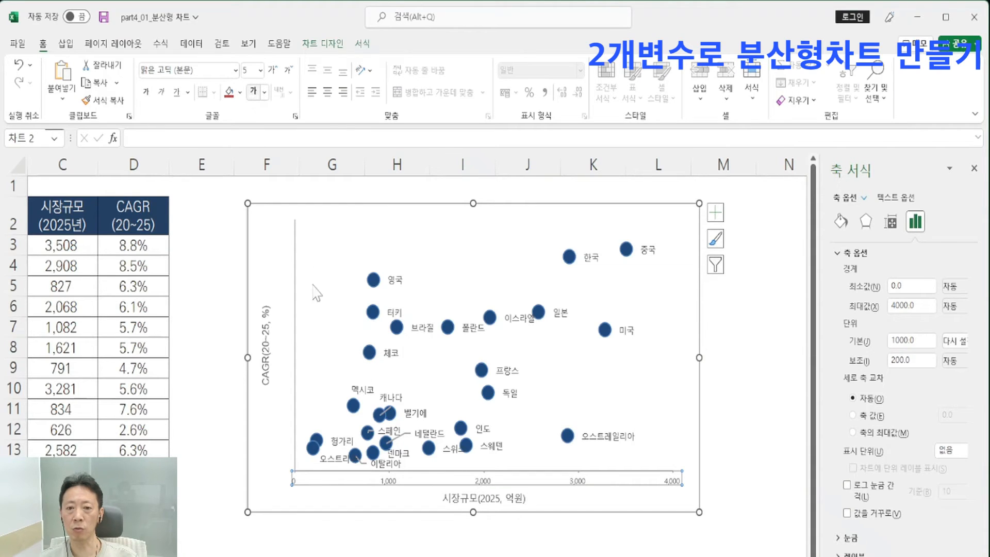
left_click(204, 347)
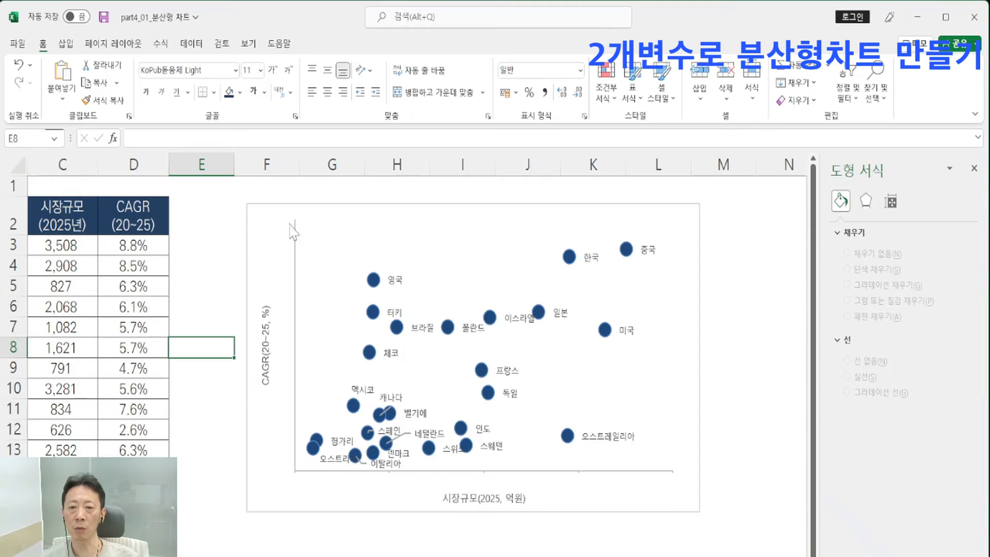
left_click(181, 415)
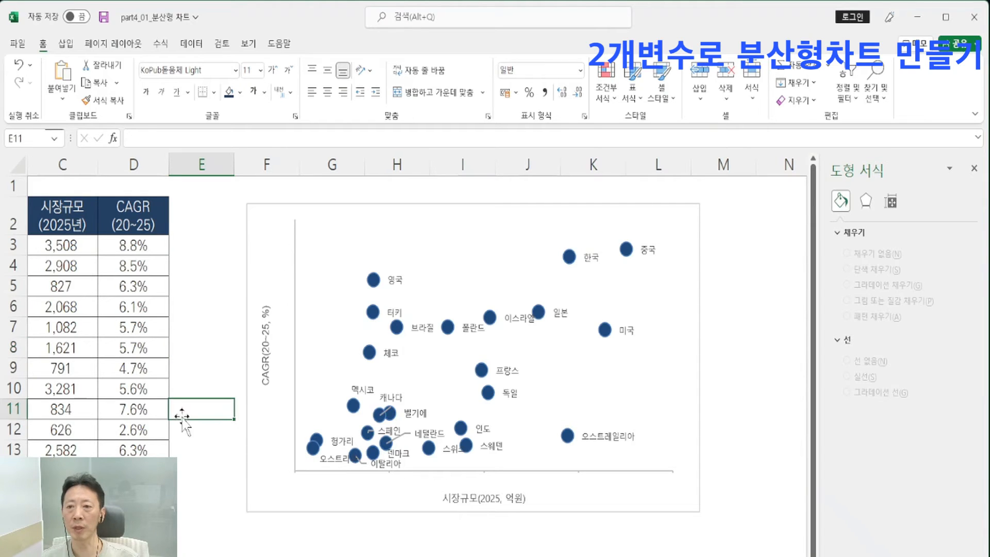
- Draw a vertical double-headed arrow about 5.77 cm long between the CAGR axis title and the vertical axis line
left_click(66, 45)
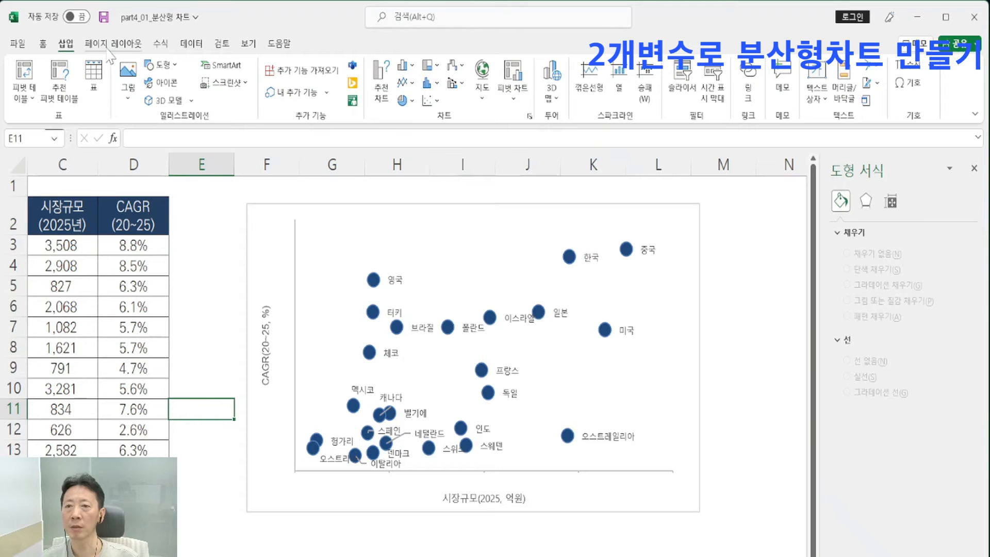
left_click(161, 65)
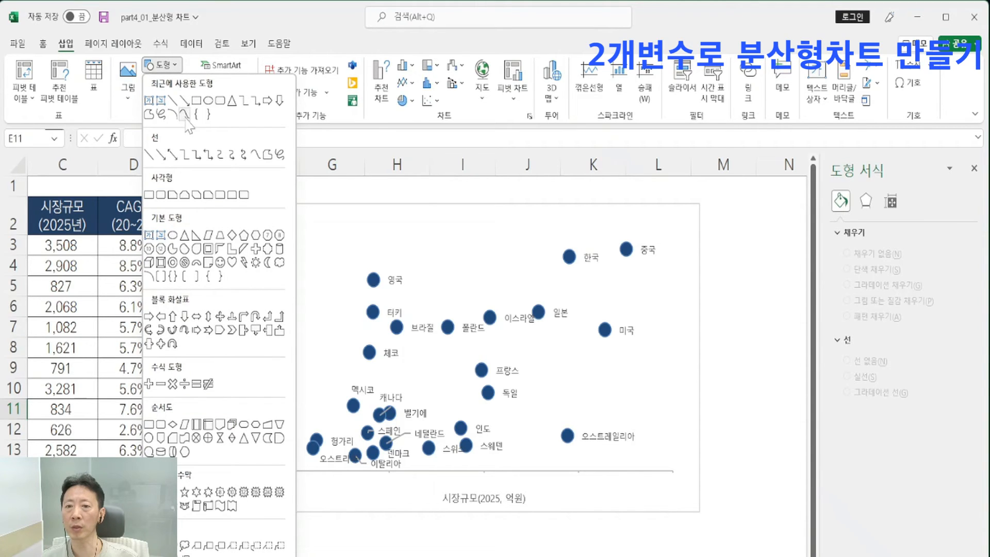
left_click(174, 155)
left_click_drag(281, 228, 281, 473)
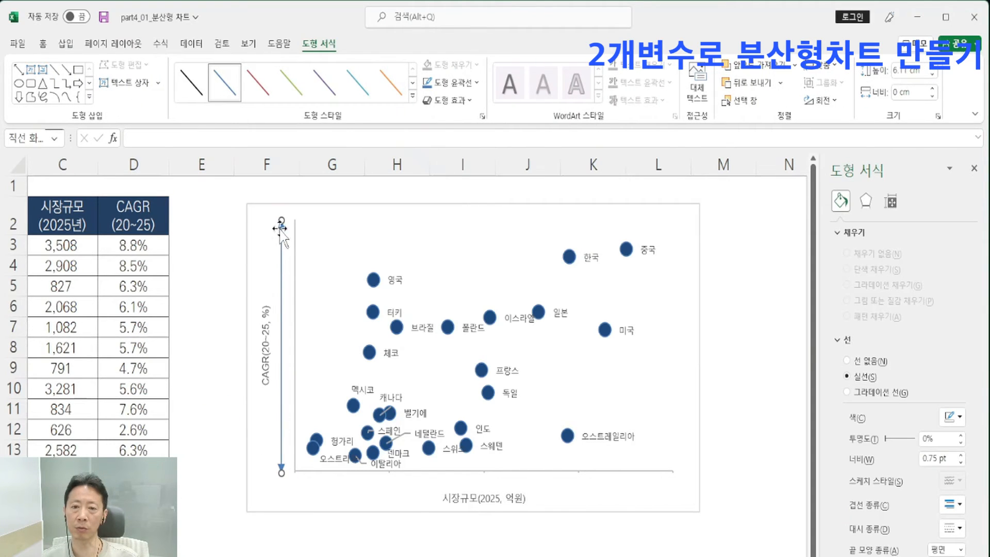
left_click_drag(281, 221, 281, 225)
left_click_drag(283, 473, 281, 462)
left_click_drag(281, 423, 285, 423)
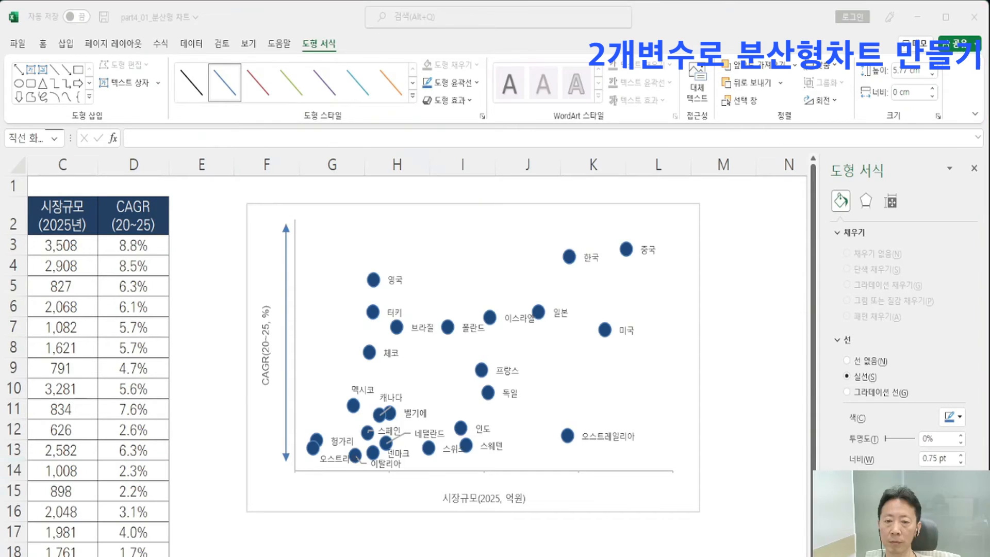
- Duplicate the vertical arrow and lay the copy horizontally below the horizontal axis line, about 10.29 cm wide
left_click(287, 411)
left_click_drag(287, 401, 301, 484)
left_click_drag(345, 266, 669, 483)
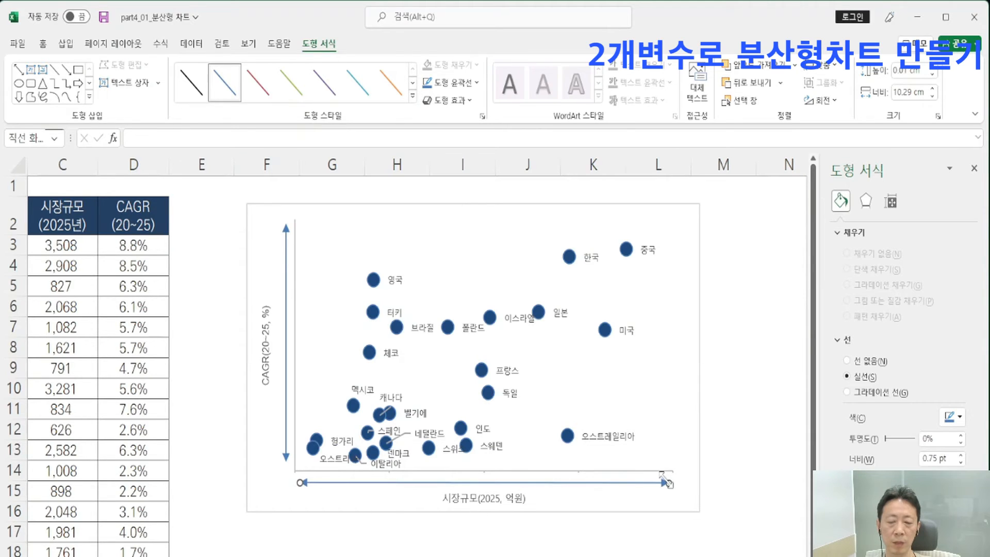
- Give both double-headed arrows a medium grey theme outline with a weight of ½ pt
left_click(285, 411, "shift")
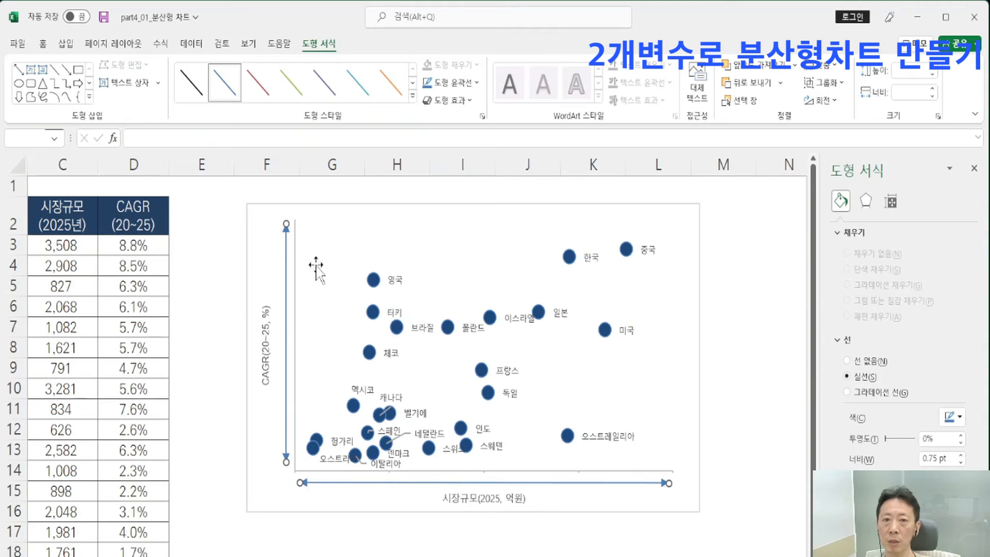
left_click(460, 84)
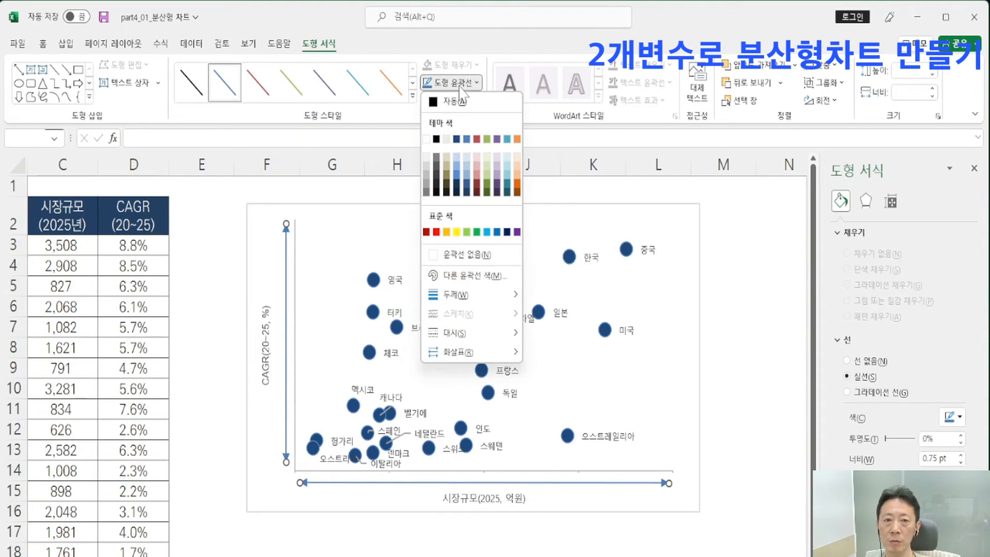
left_click(427, 175)
left_click(454, 84)
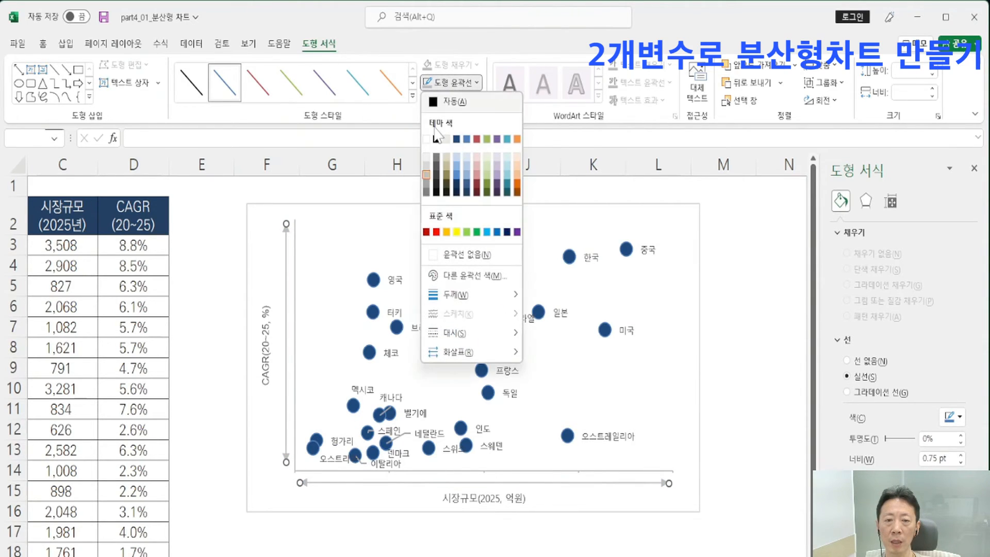
left_click(428, 184)
left_click(452, 82)
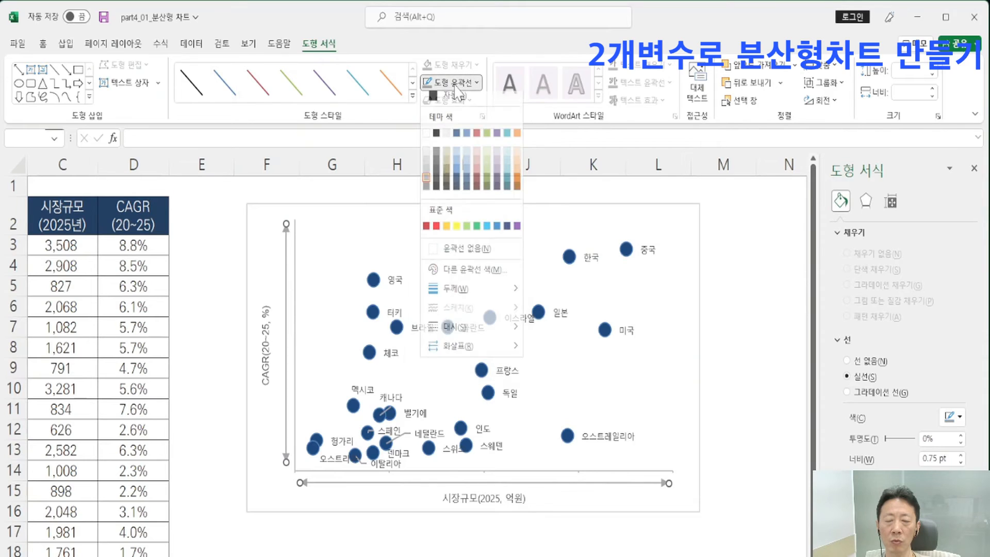
mouse_move(471, 294)
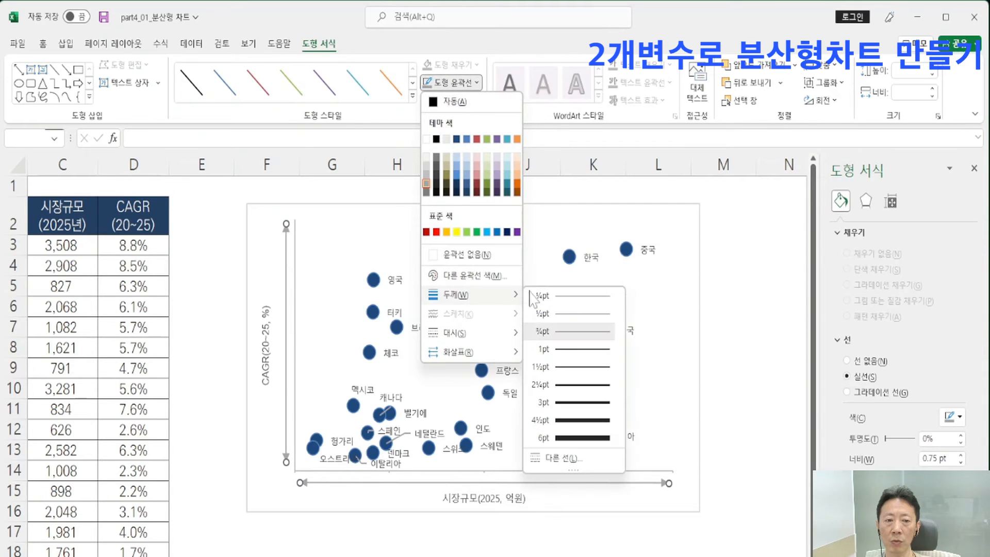
left_click(561, 314)
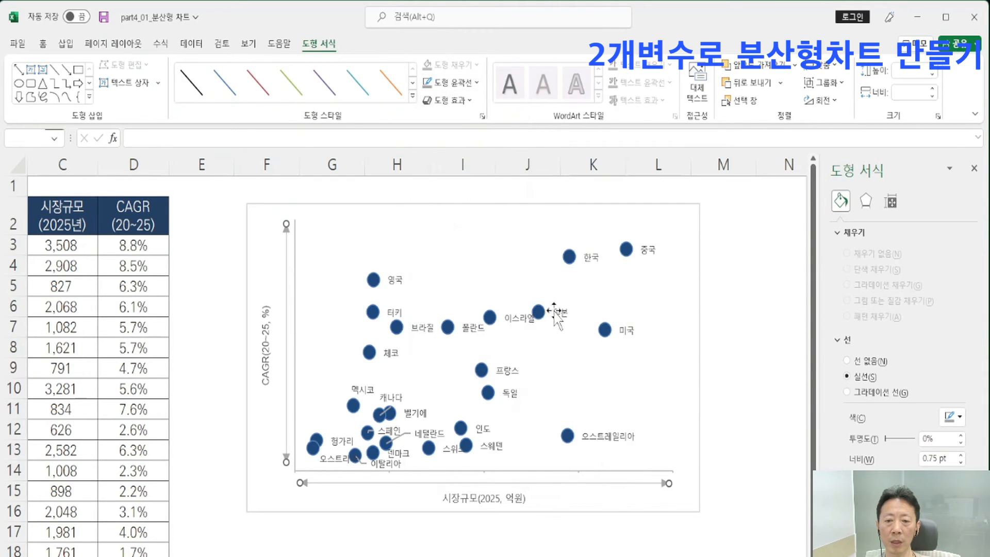
left_click(177, 416)
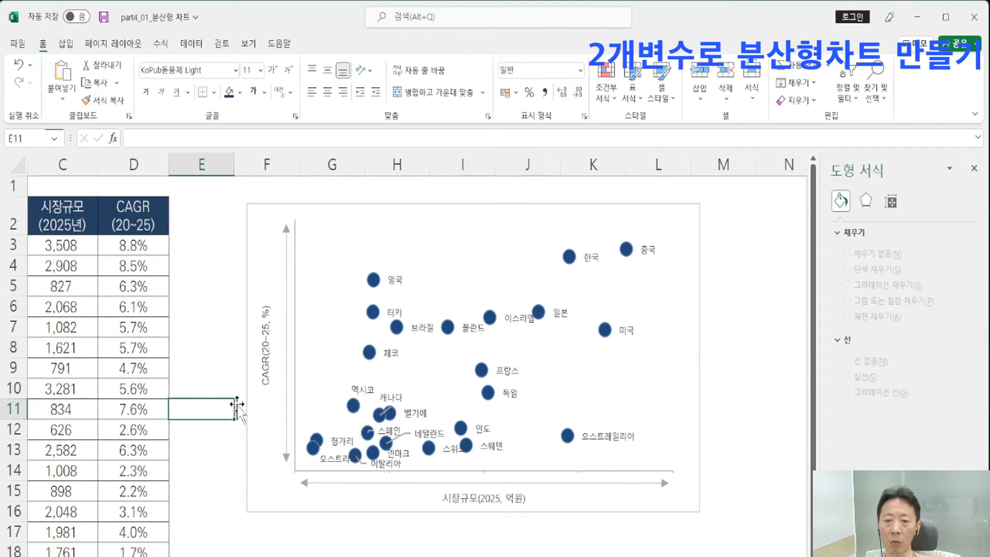
left_click(199, 345)
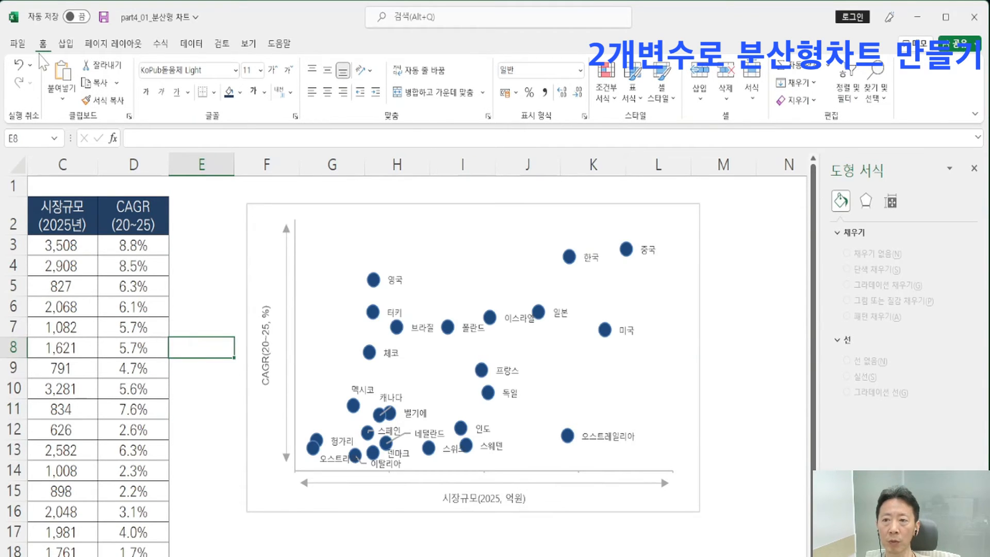
- Insert a text box beside the chart's upper part and make its text 고
left_click(65, 43)
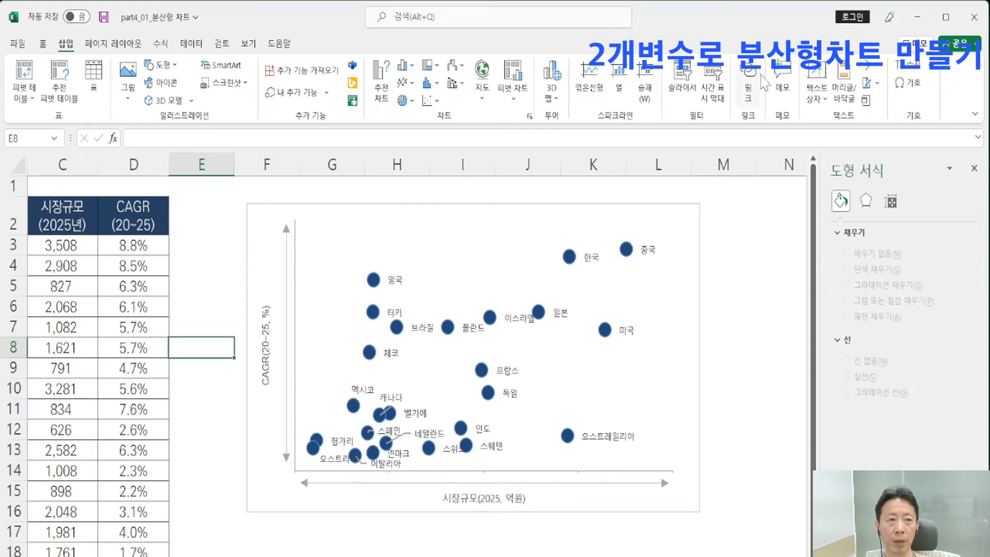
left_click(817, 77)
left_click(208, 257)
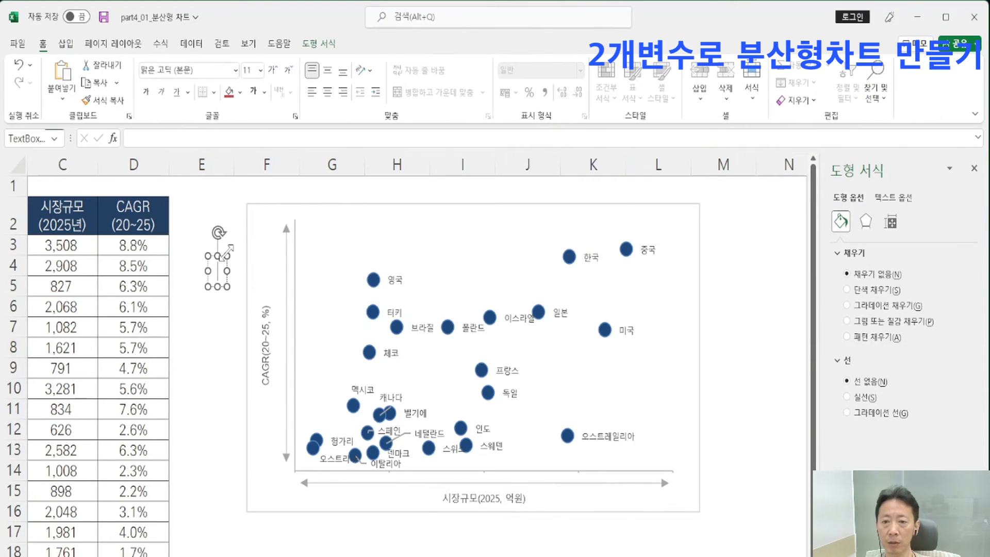
type("높음")
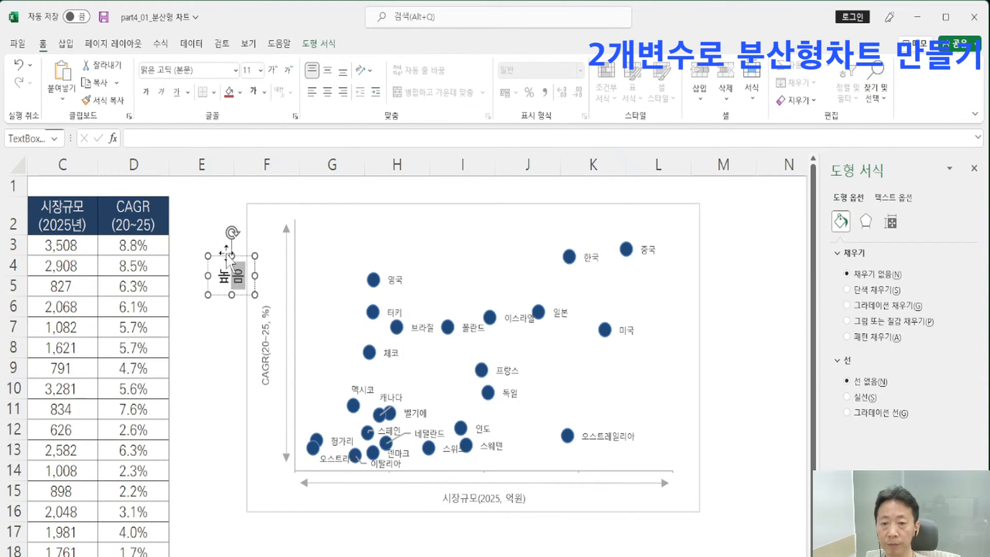
left_click(238, 256)
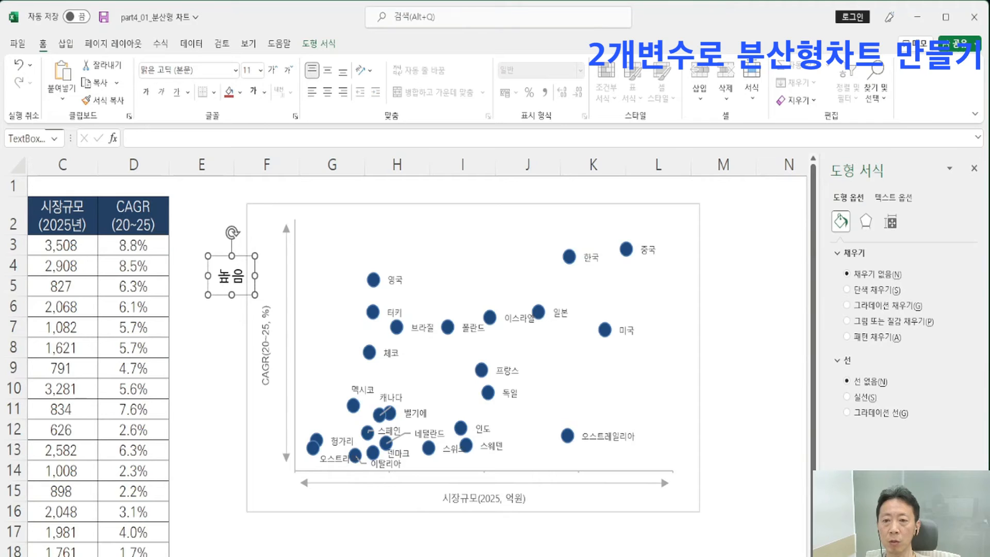
double_click(225, 284)
type("고")
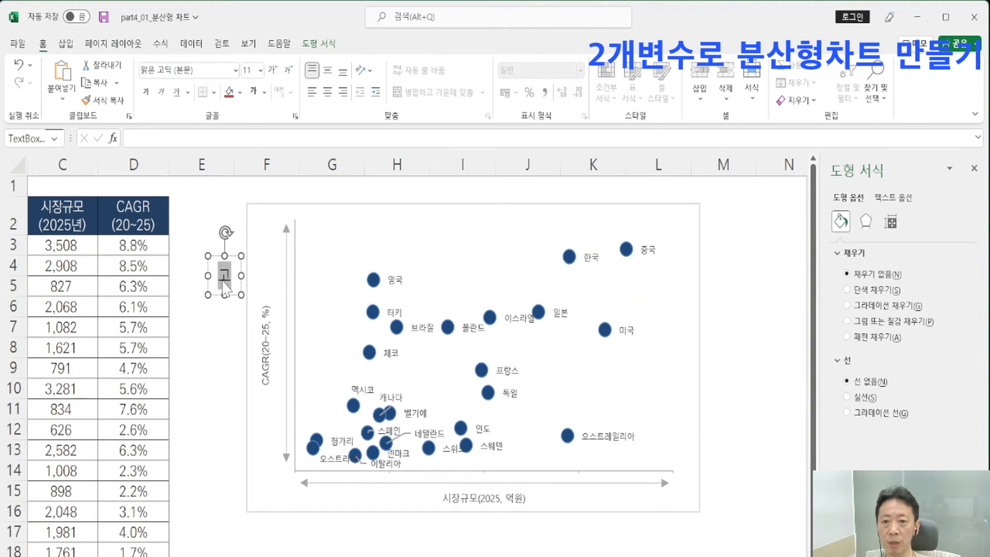
- Reduce the font size of the 고 text box to 7 pt
left_click(225, 293)
left_click(286, 73)
left_click(285, 73)
left_click(289, 71)
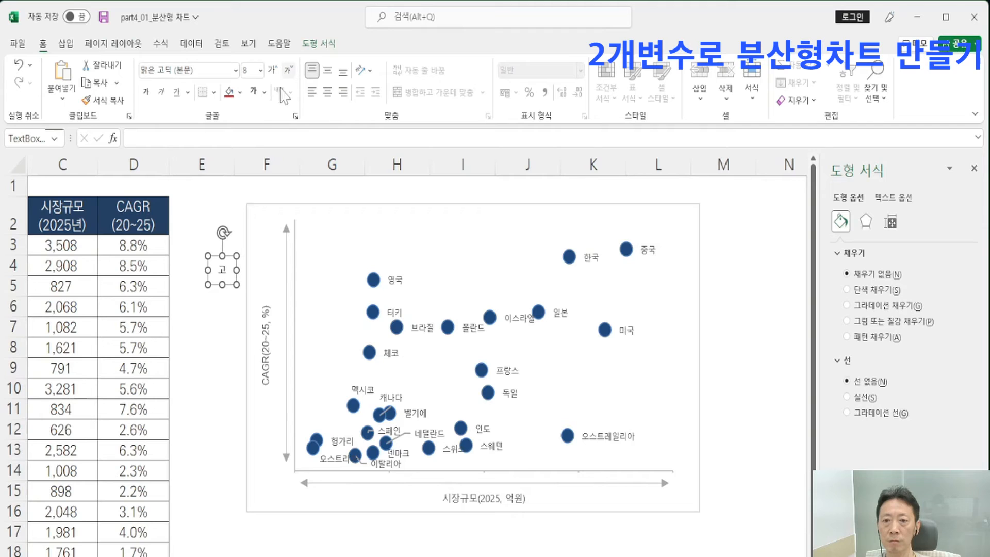
- Place the 고 label above the vertical arrow and put a copy reading 저 at its lower end
left_click_drag(228, 284, 293, 481)
double_click(285, 465)
type("저")
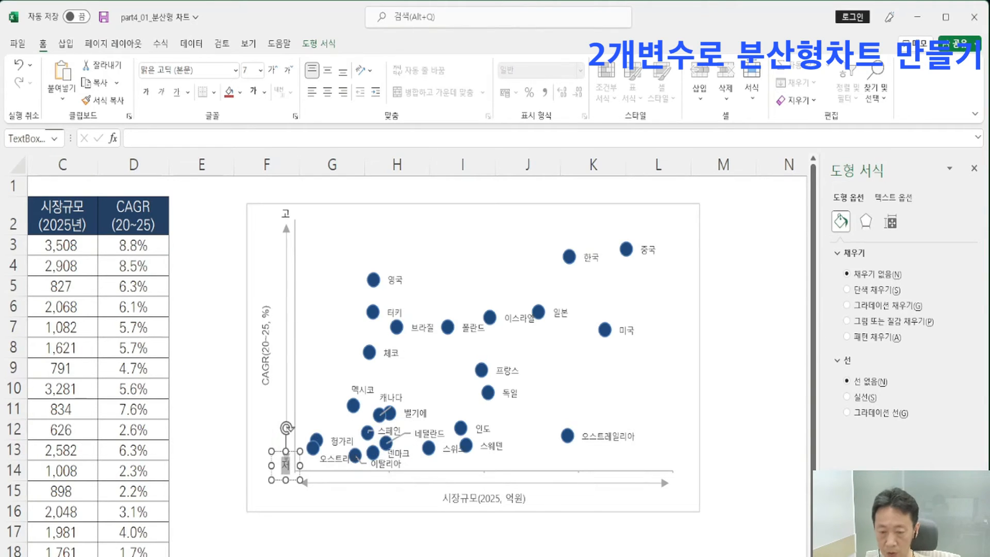
- Shorten the lower end of the vertical arrow so it clears the 저 label
left_click(285, 366)
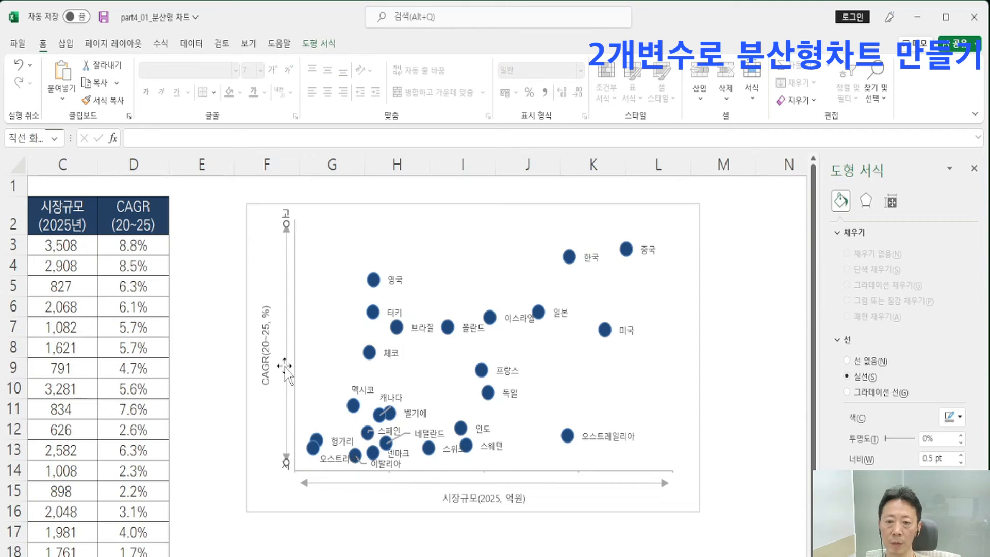
left_click_drag(286, 460, 287, 452)
left_click(200, 466)
- Copy the 저 label to both ends of the horizontal arrow and change the right-hand copy to 고
left_click(286, 465)
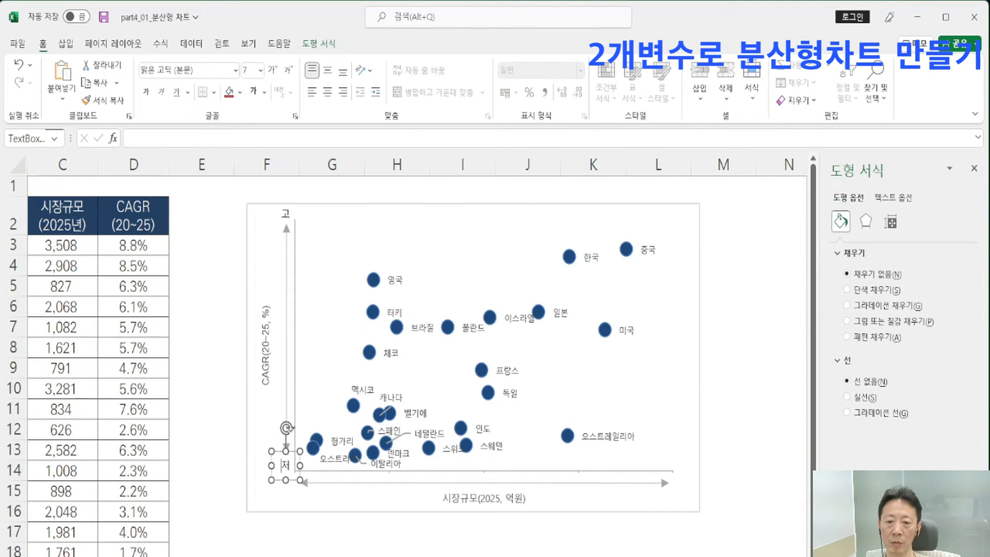
left_click_drag(292, 479, 298, 499)
left_click_drag(301, 503, 690, 499)
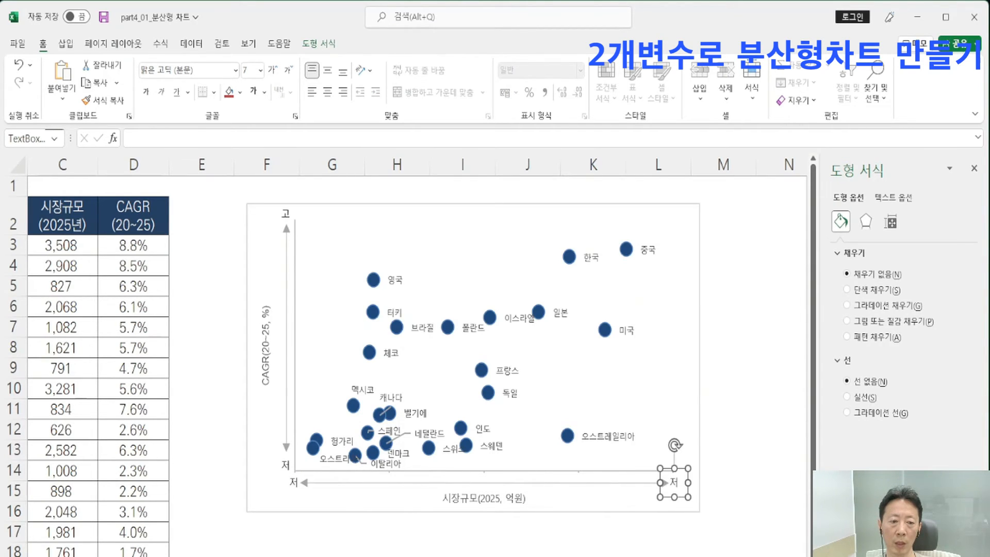
double_click(677, 483)
key("BackSpace")
type("고")
key("Escape")
key("Escape")
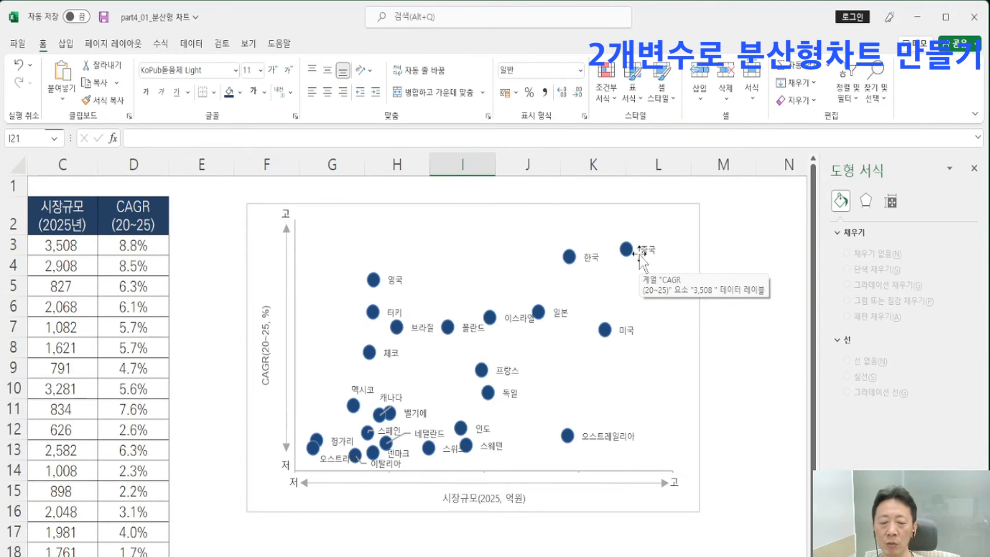
left_click(493, 498)
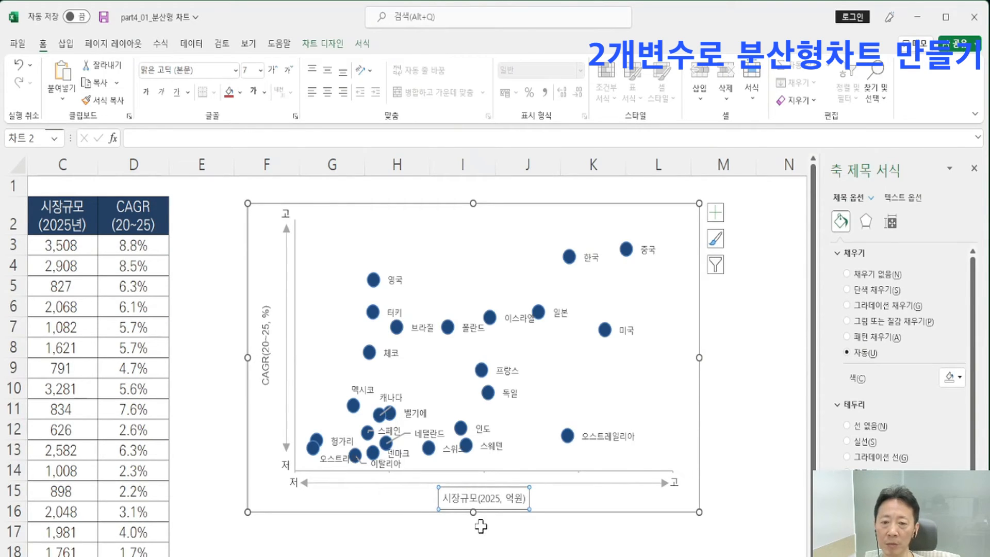
left_click_drag(67, 245, 129, 405)
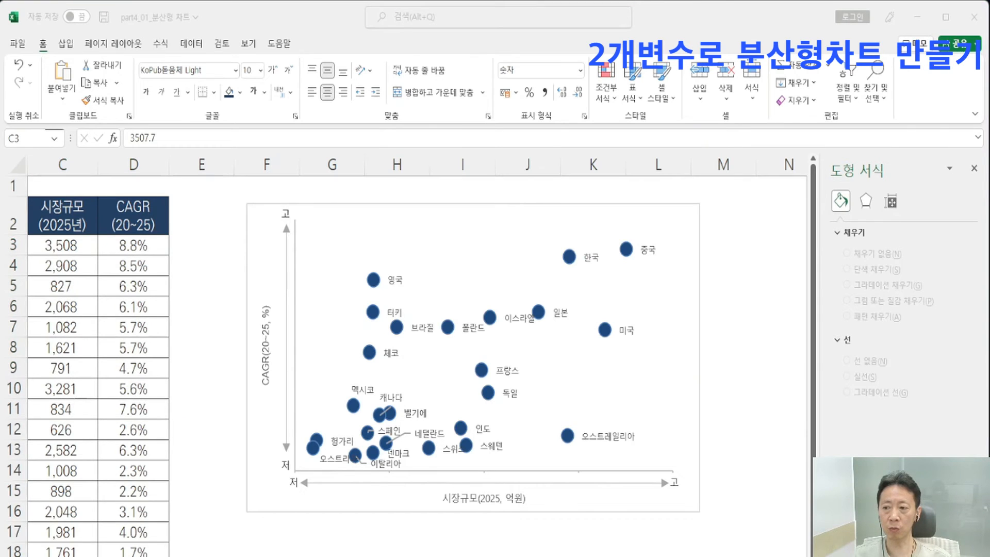
left_click(476, 527)
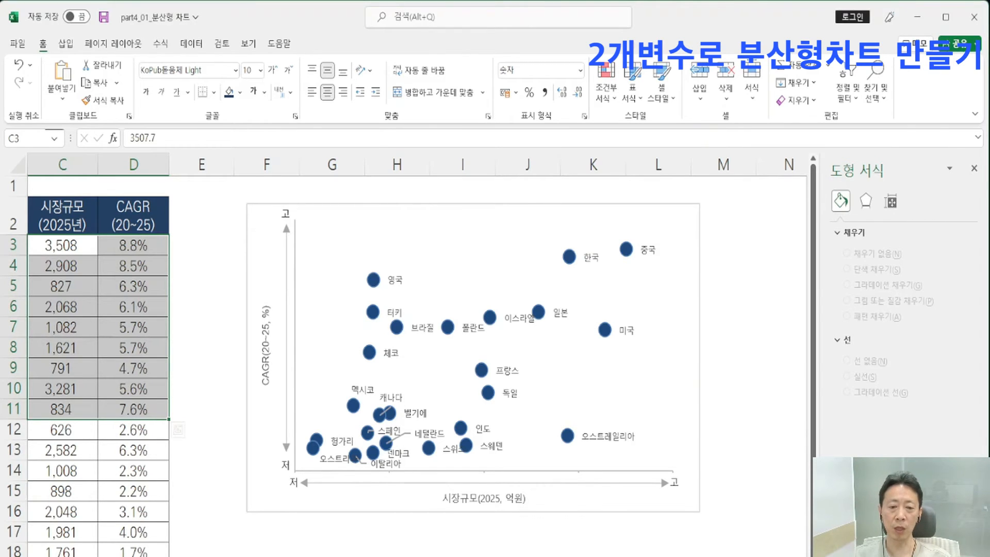
left_click(401, 556)
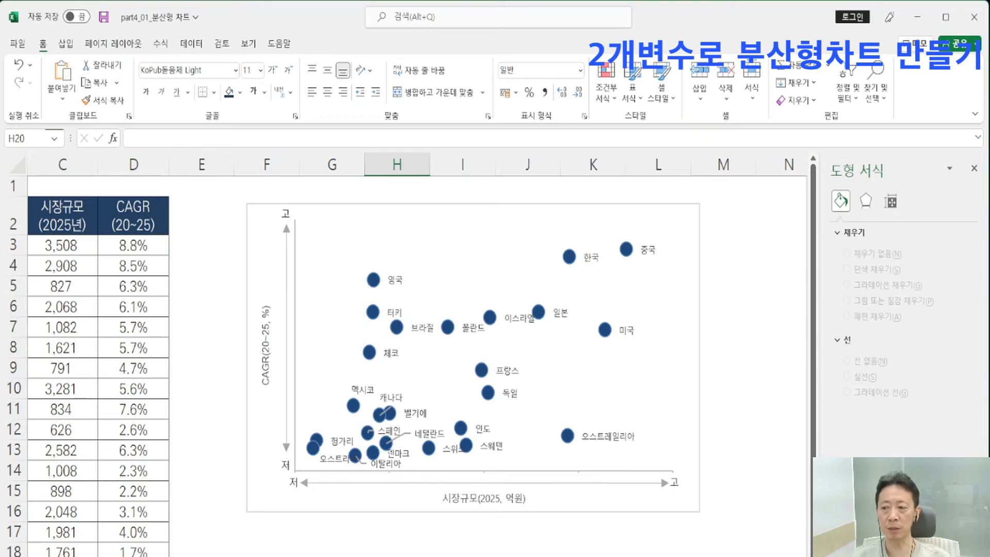
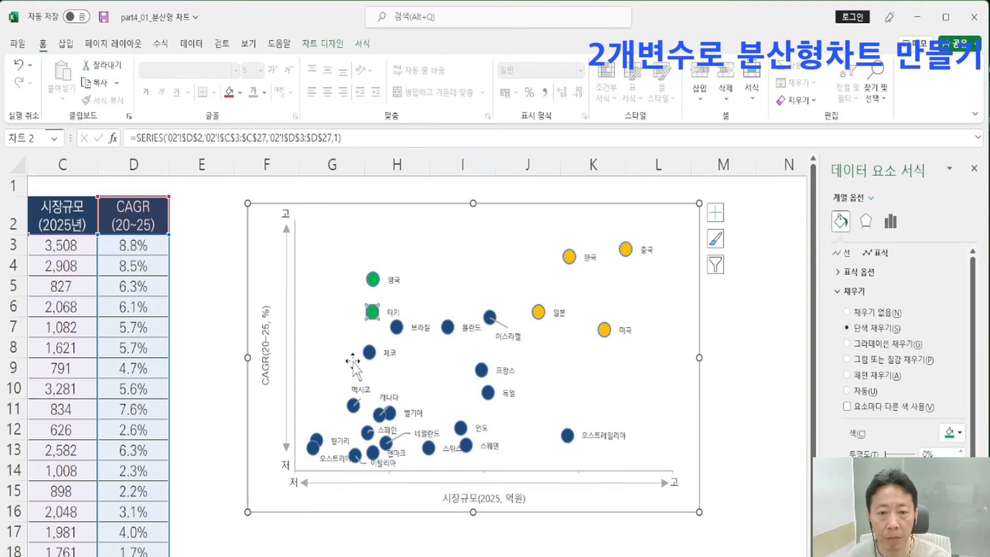
- Move the 터키 and 영국 data labels to the left of their green markers
left_click(193, 345)
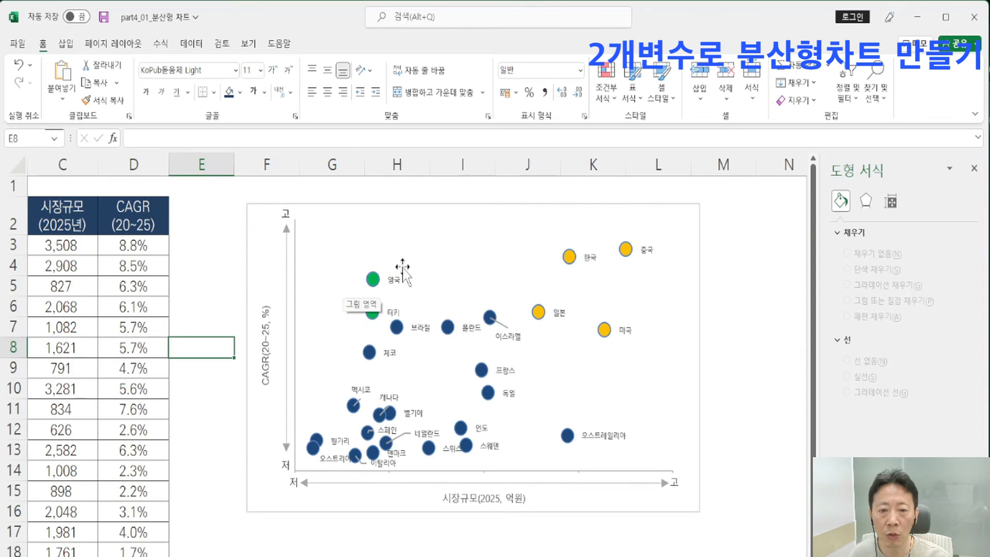
left_click(394, 309)
left_click(396, 306)
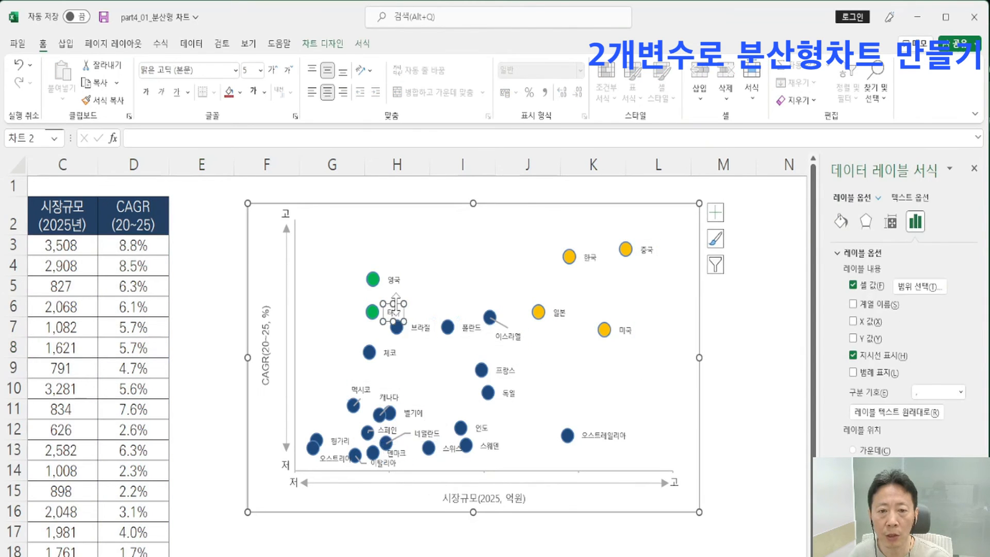
left_click_drag(398, 310, 355, 307)
left_click(392, 280)
left_click_drag(400, 270, 356, 269)
left_click(212, 306)
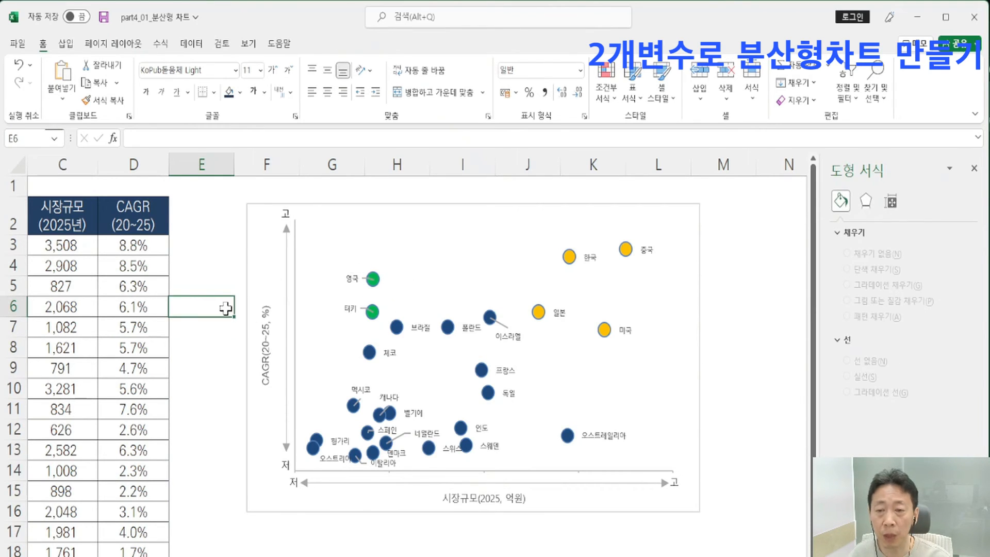
- Draw a closed freeform polygon, about 4.05 cm wide and 3.19 cm high, around the 한국, 중국, 일본 and 미국 markers
left_click(65, 44)
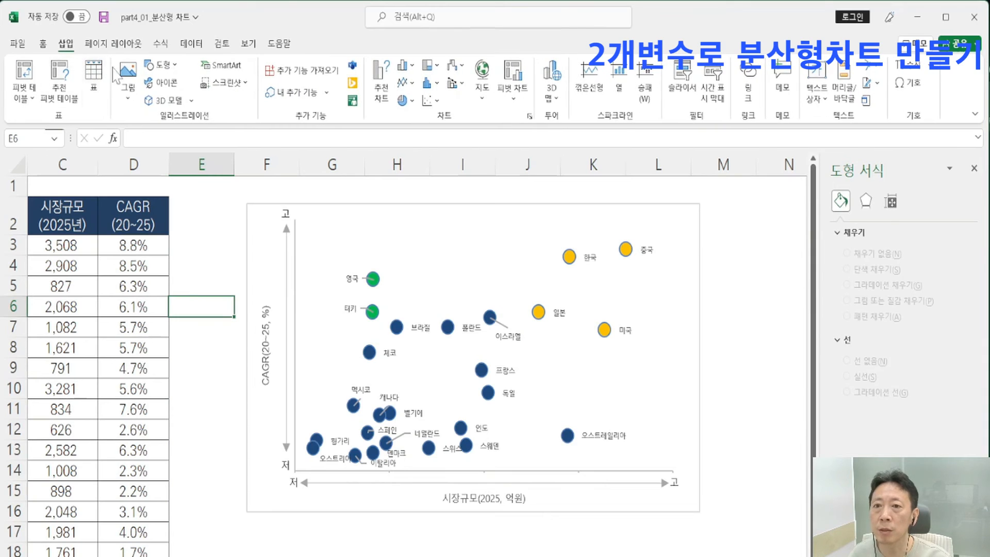
left_click(159, 65)
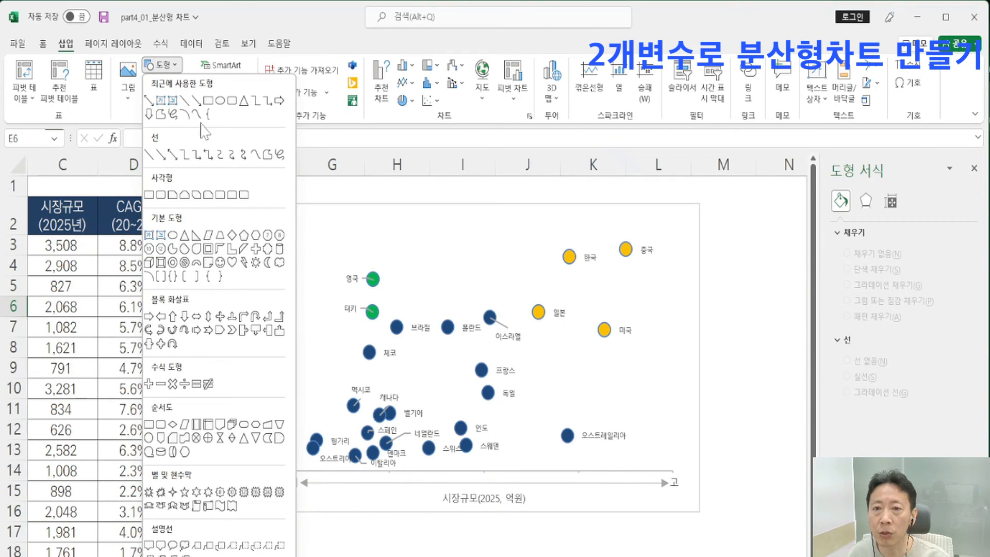
left_click(269, 156)
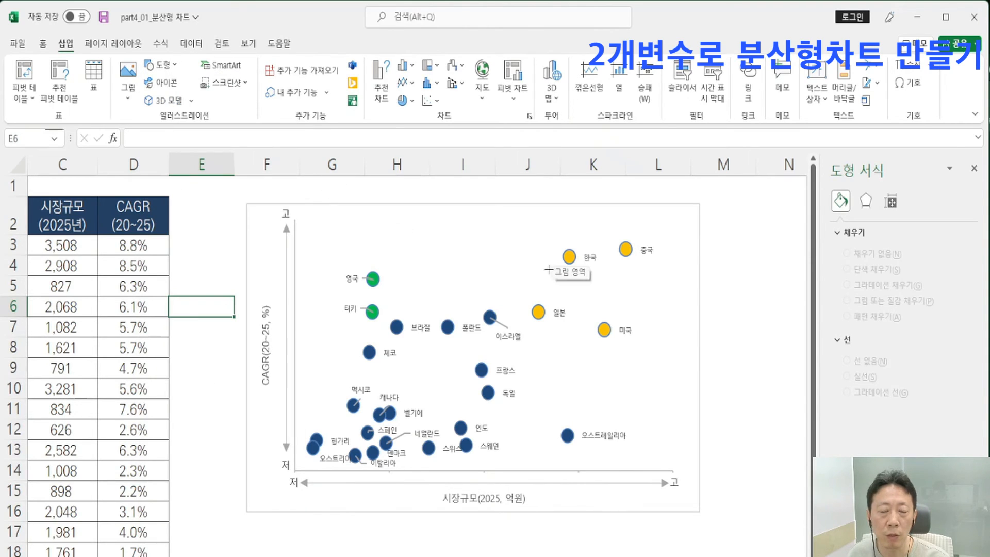
left_click(537, 248)
left_click(586, 223)
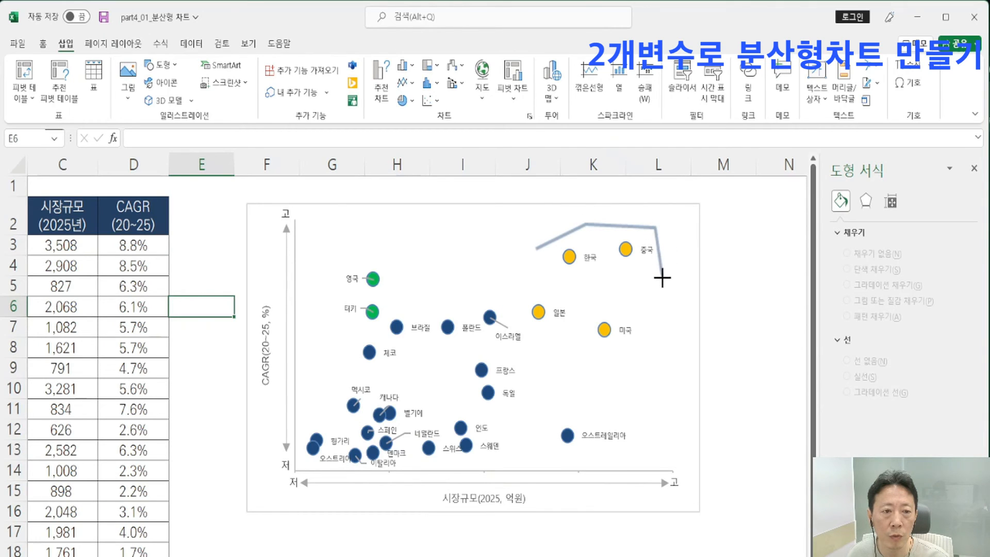
left_click(633, 356)
left_click(563, 344)
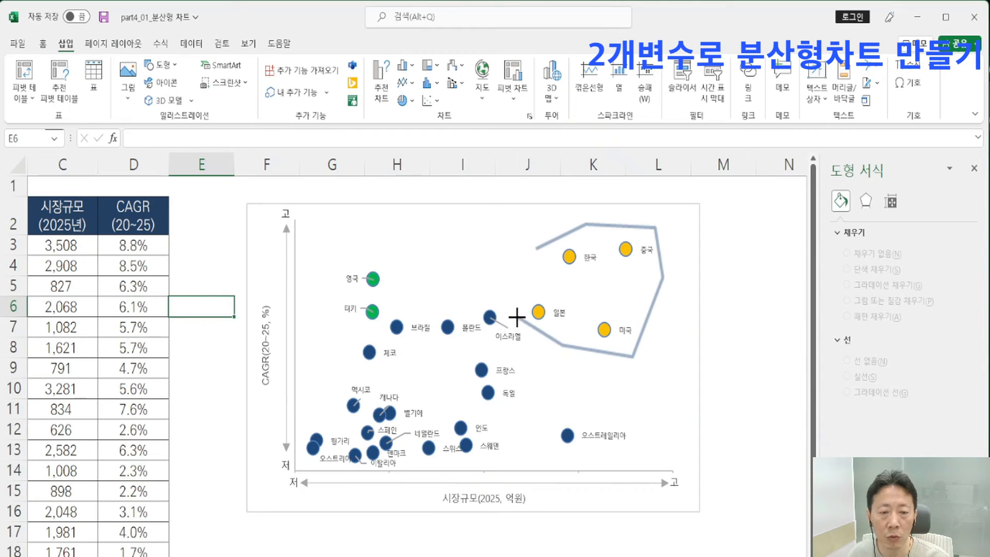
left_click(515, 313)
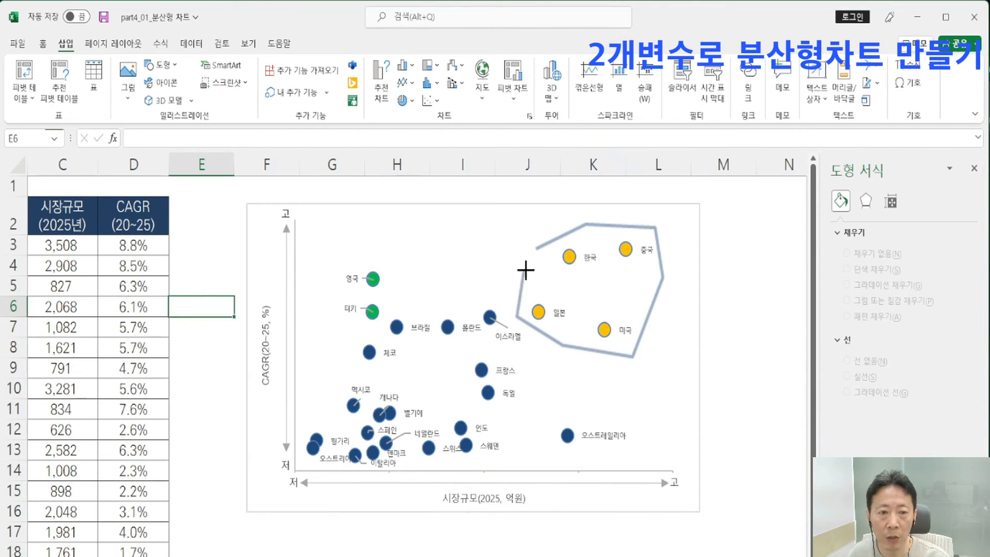
left_click(537, 248)
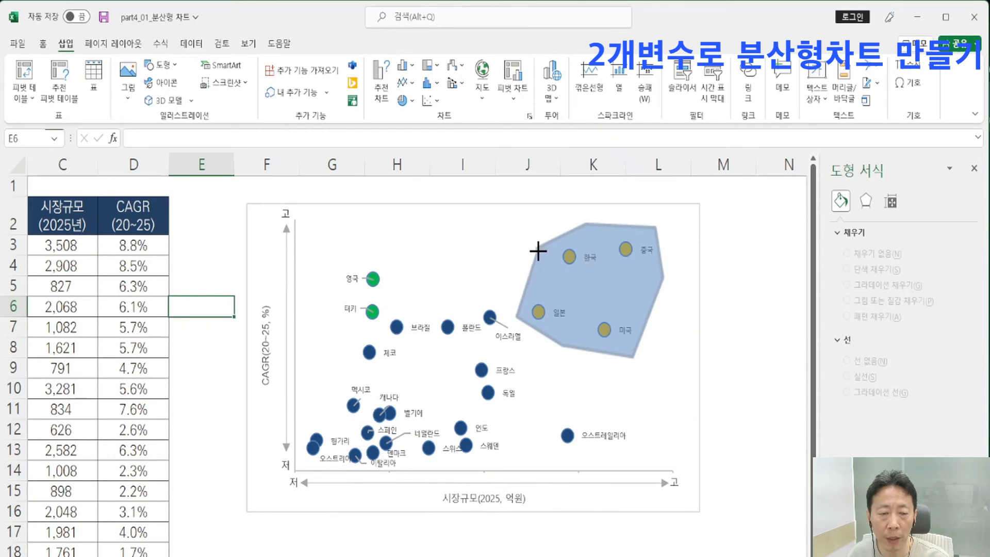
left_click(734, 368)
- Remove the fill from the freeform polygon around the four yellow markers
left_click(580, 295)
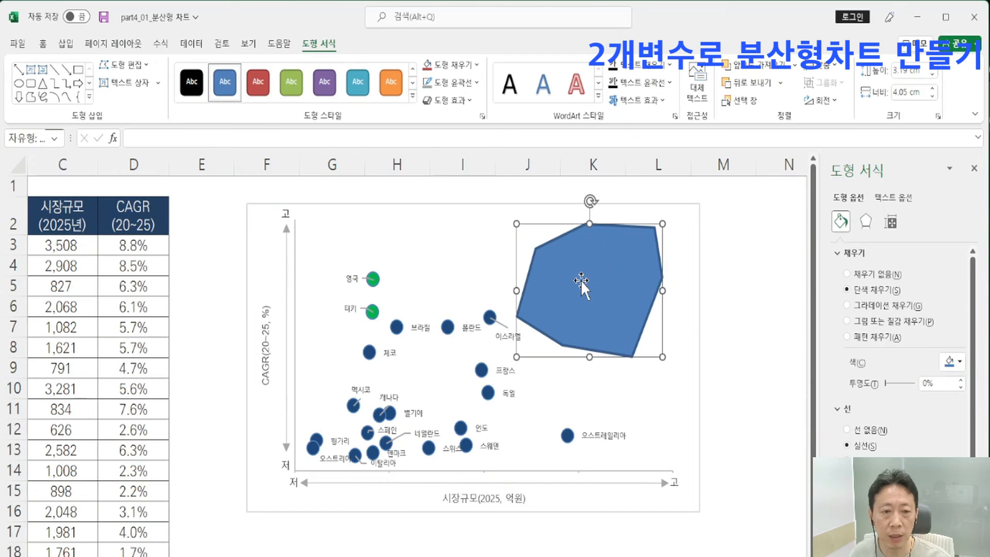
left_click(477, 65)
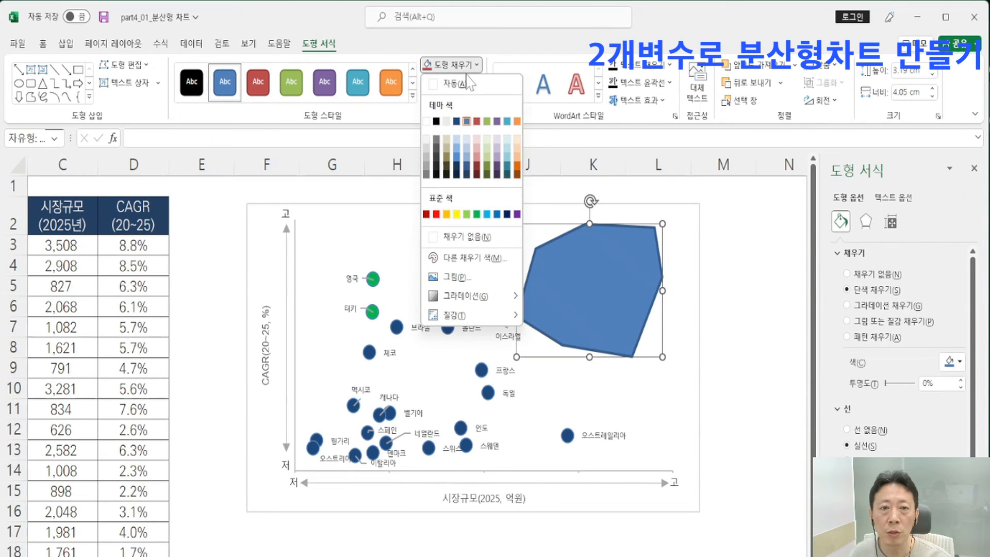
left_click(443, 238)
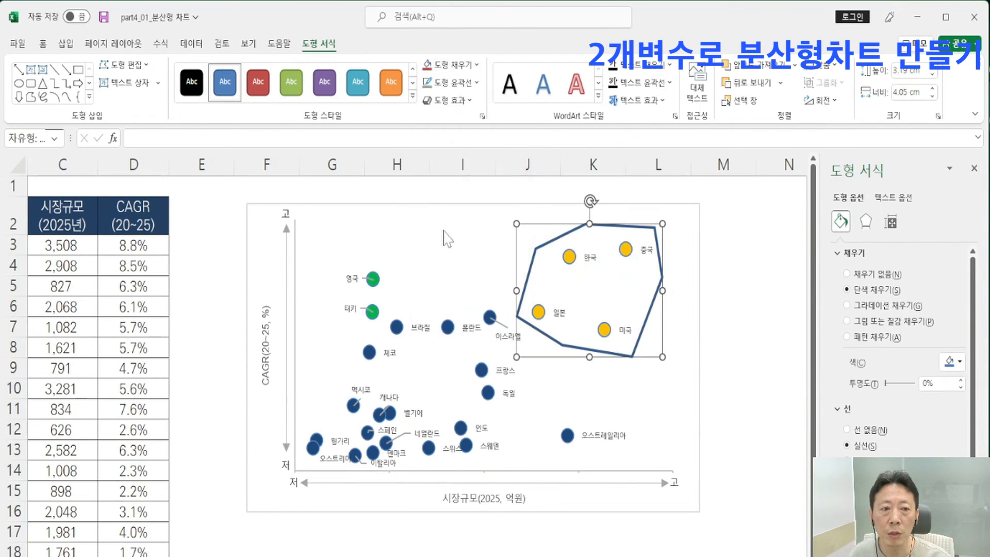
- Give the freeform polygon the darkest orange theme outline with a weight of 1 pt
left_click(452, 88)
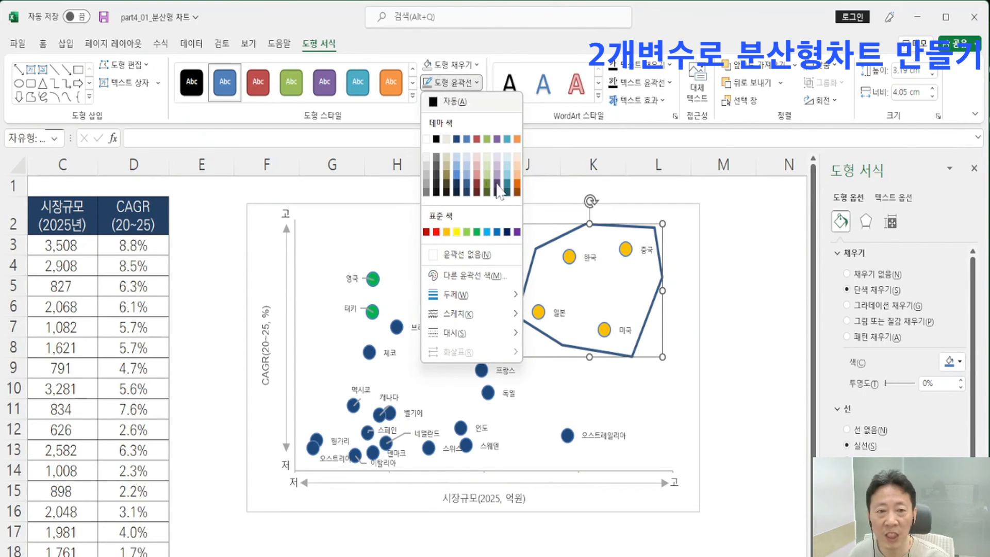
left_click(517, 191)
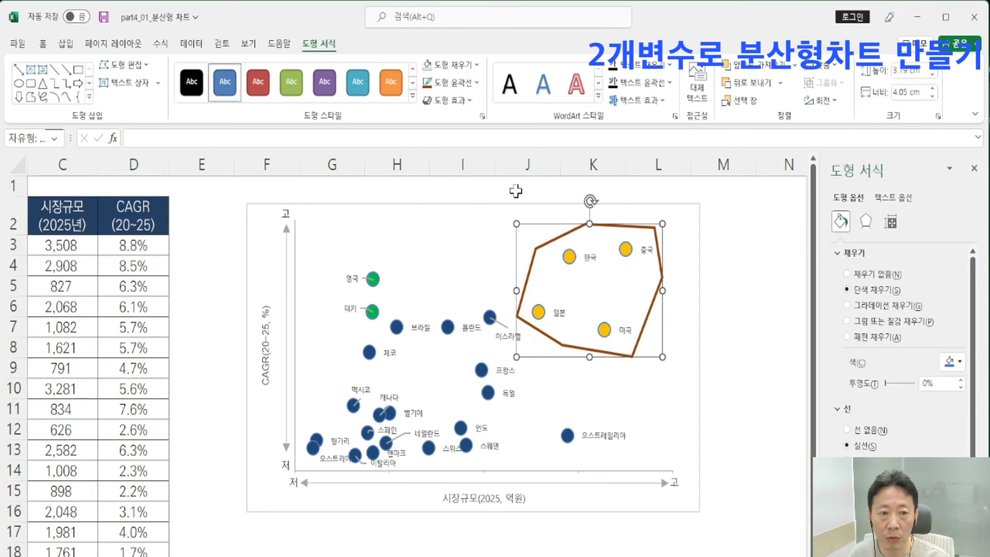
left_click(452, 82)
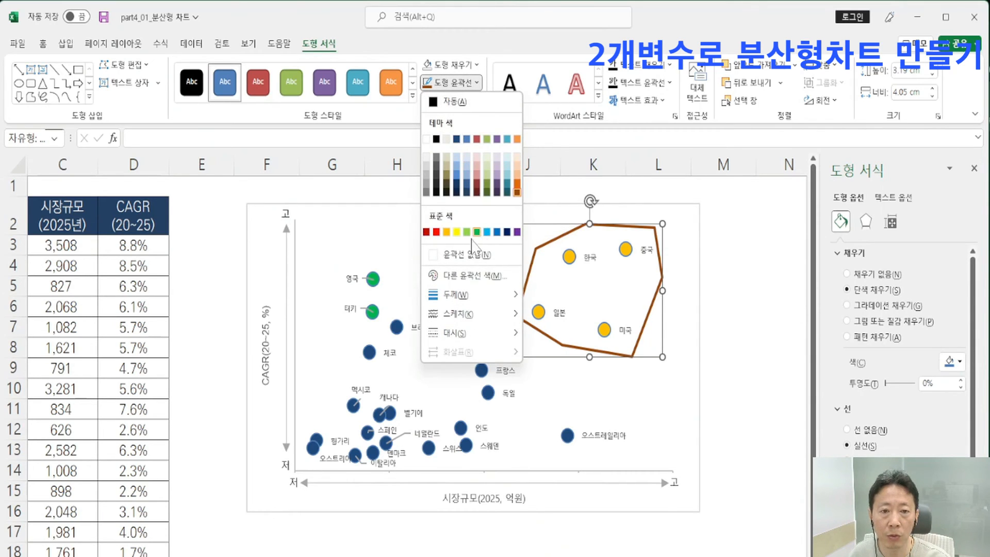
mouse_move(461, 293)
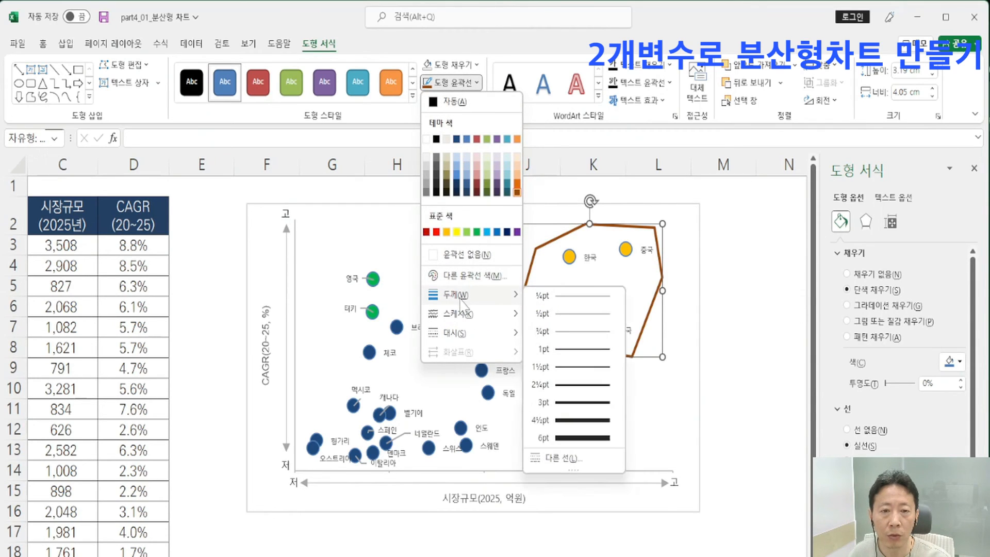
left_click(569, 351)
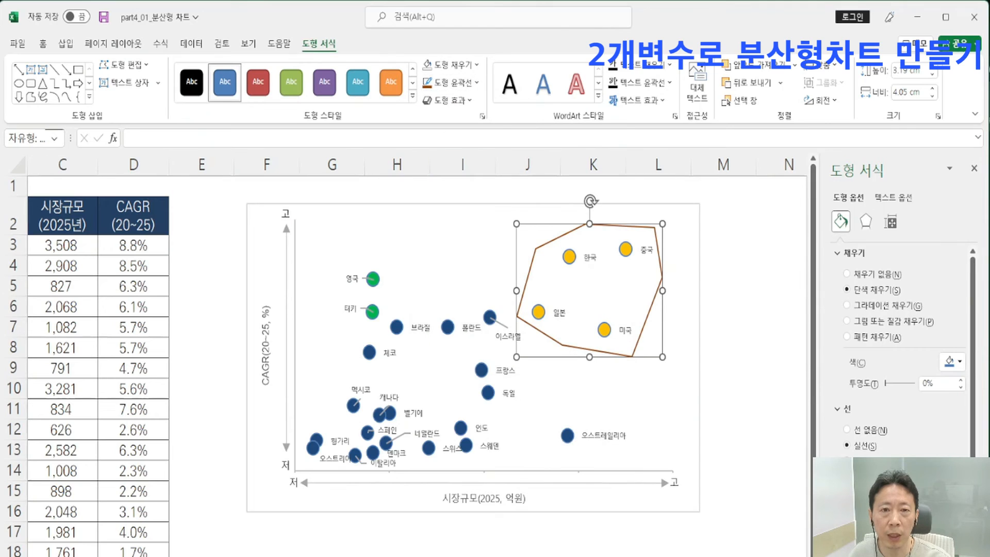
- Recolour the outline of the polygon around the yellow markers to the standard gold-orange
left_click(448, 83)
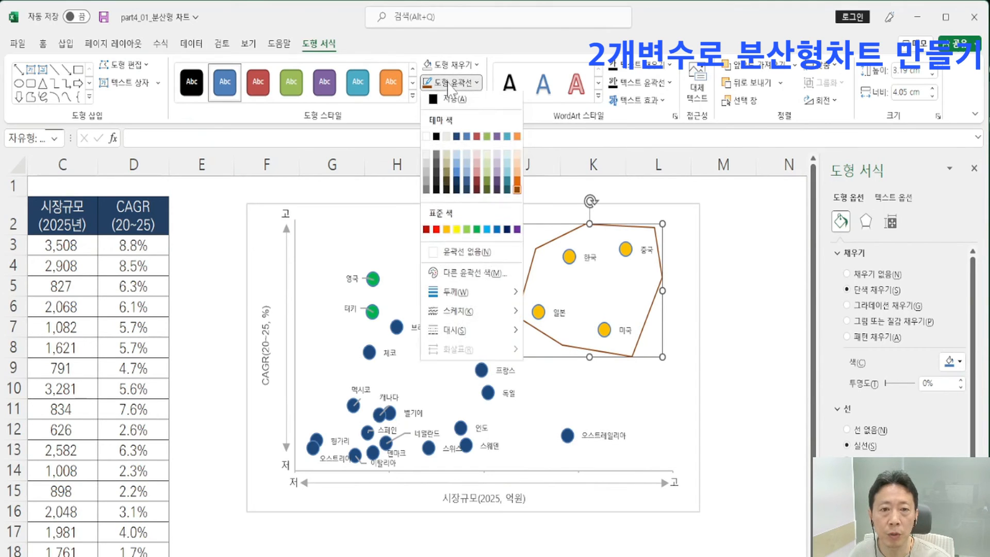
left_click(448, 233)
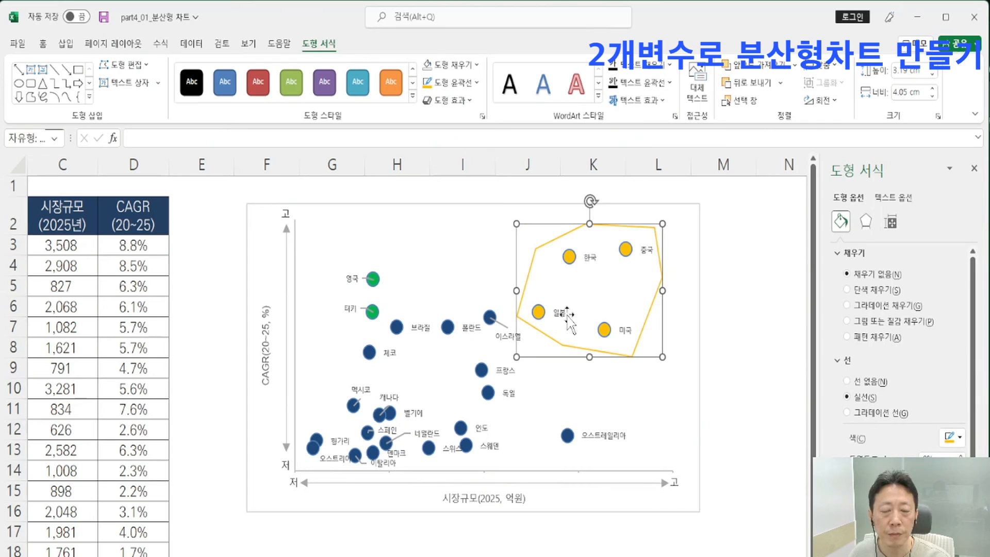
- Edit the points of the yellow-marker polygon and convert its upper-left vertex to a smooth point
right_click(536, 252)
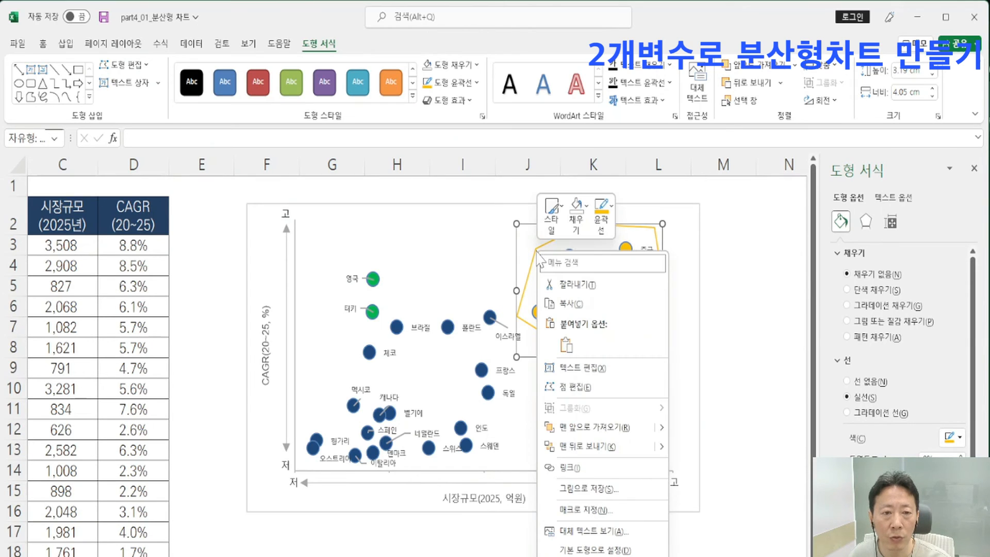
left_click(573, 386)
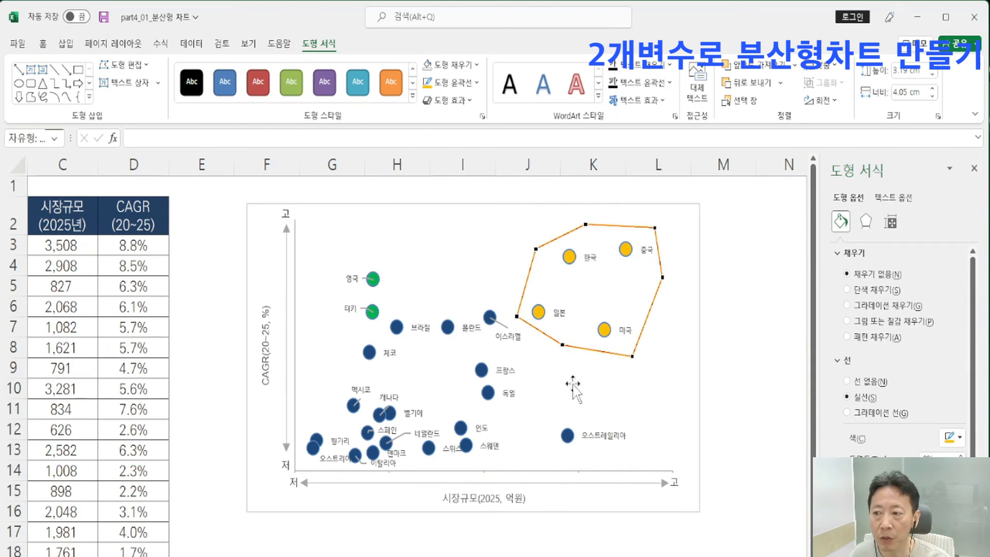
right_click(536, 250)
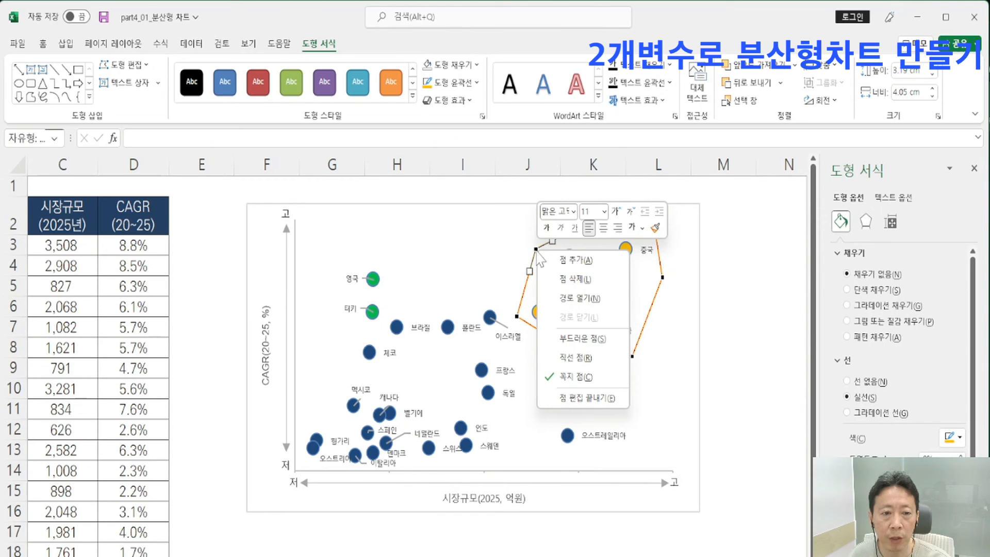
left_click(579, 339)
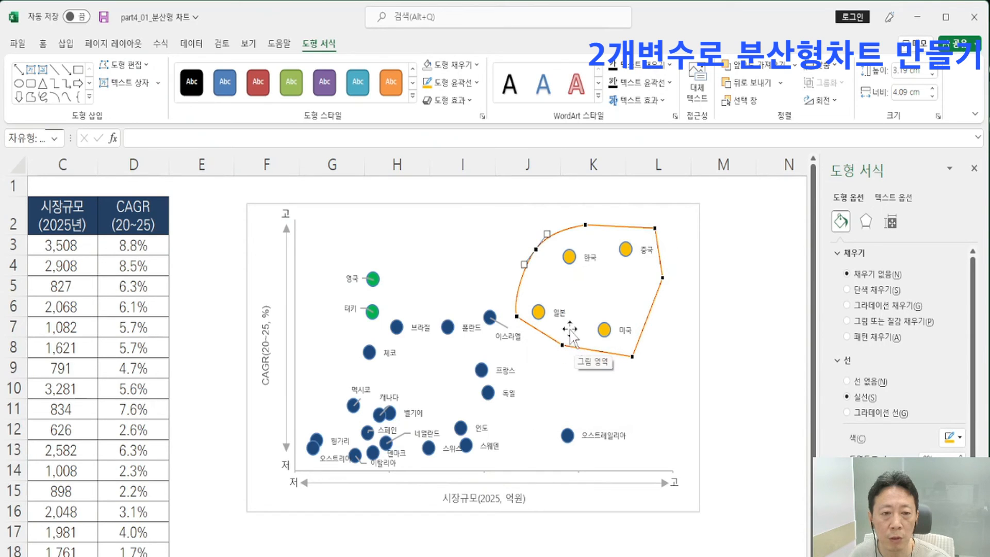
right_click(537, 247)
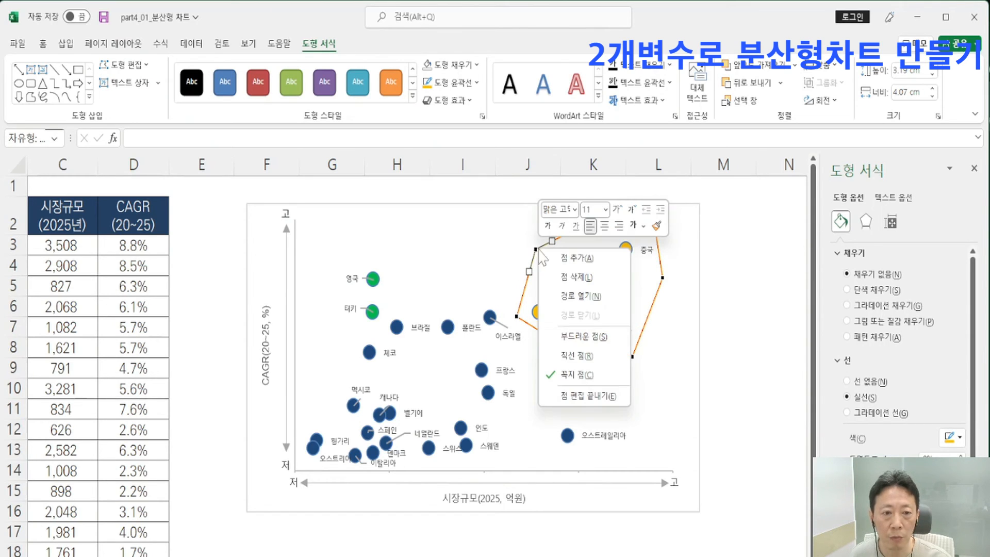
left_click(572, 301)
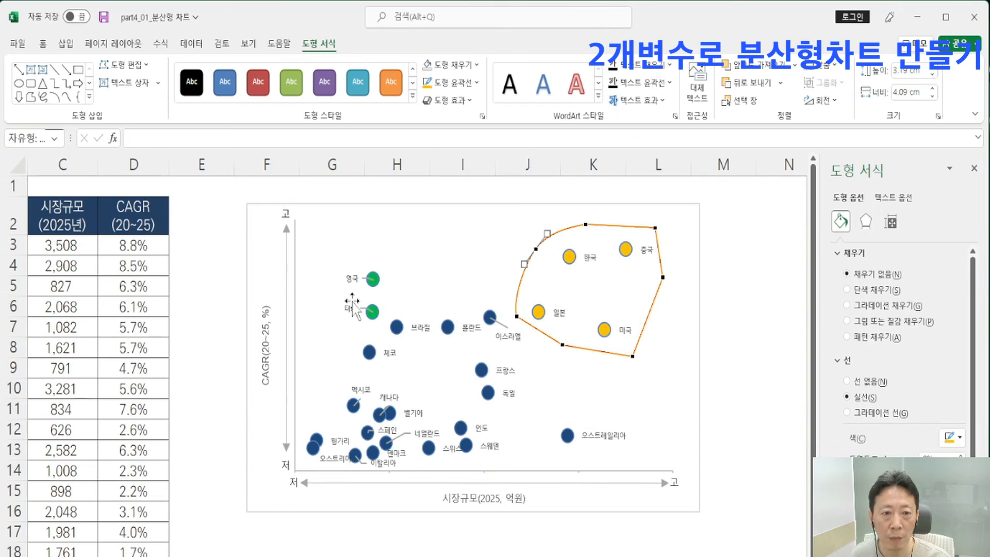
- Convert the top, upper-right and right vertices of the yellow-marker polygon to smooth points
right_click(586, 225)
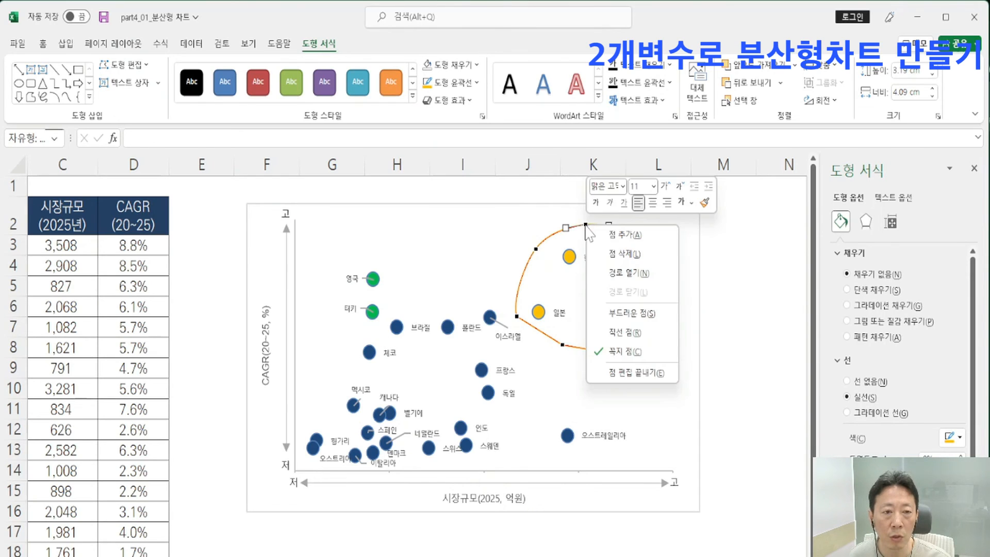
left_click(618, 315)
right_click(655, 226)
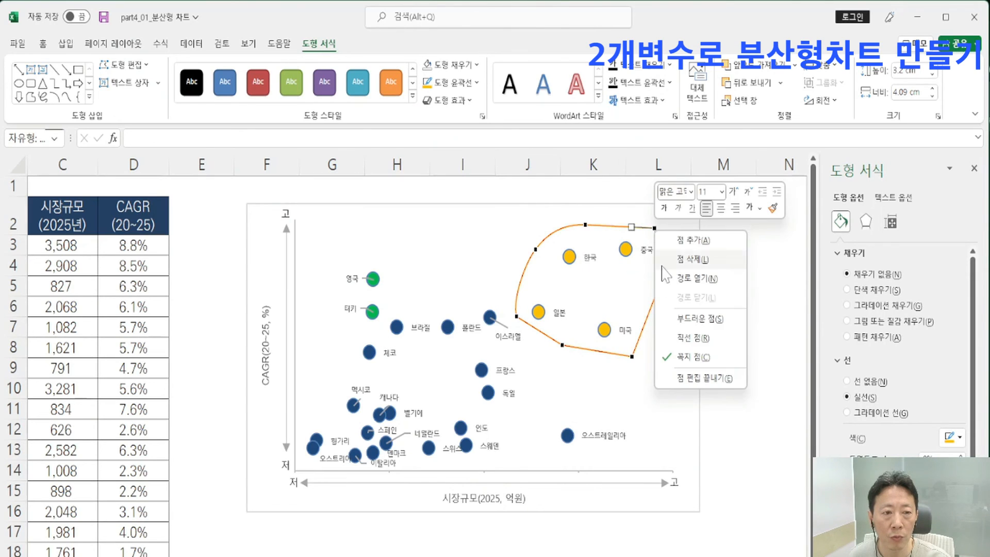
left_click(687, 315)
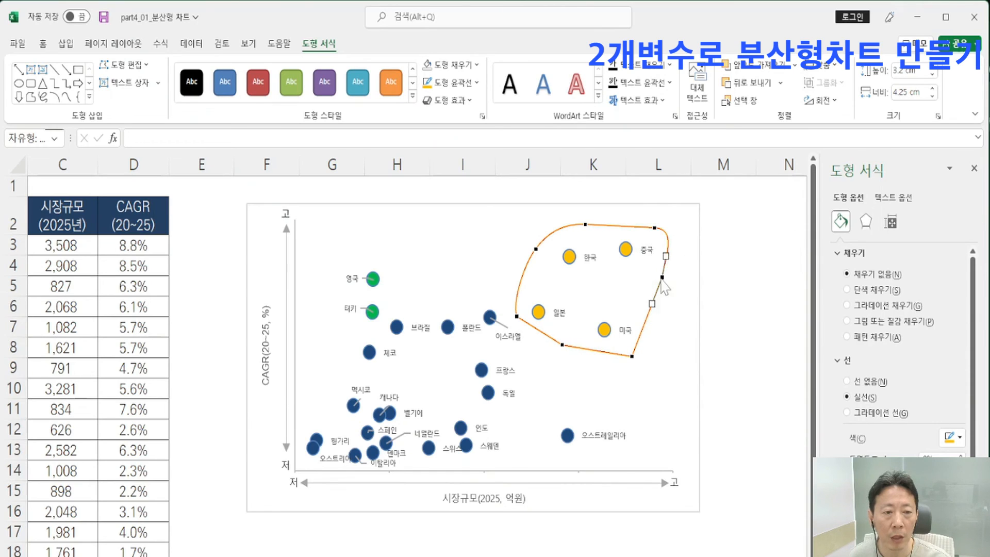
right_click(663, 279)
left_click(686, 368)
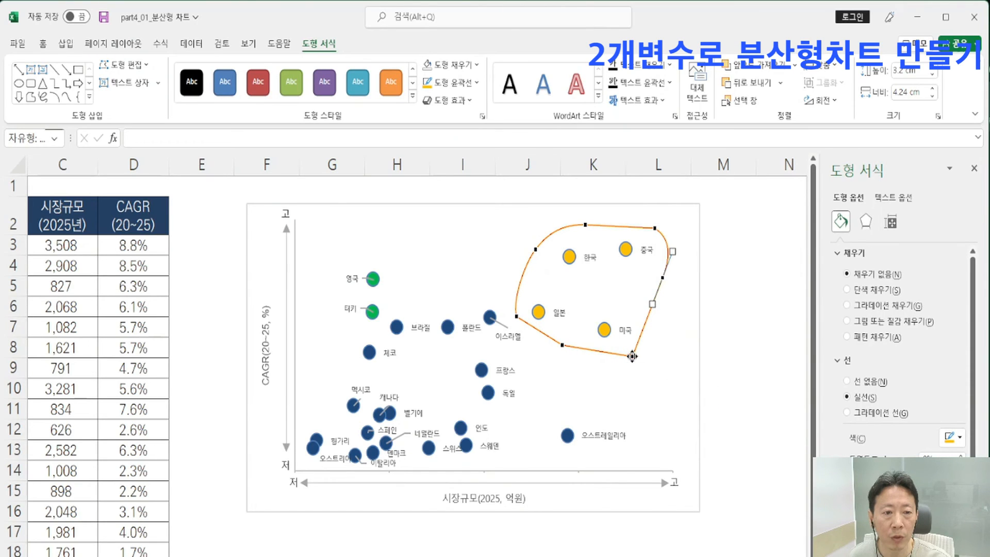
- Convert the three lower vertices of the yellow-marker polygon to smooth points
right_click(635, 354)
left_click(685, 443)
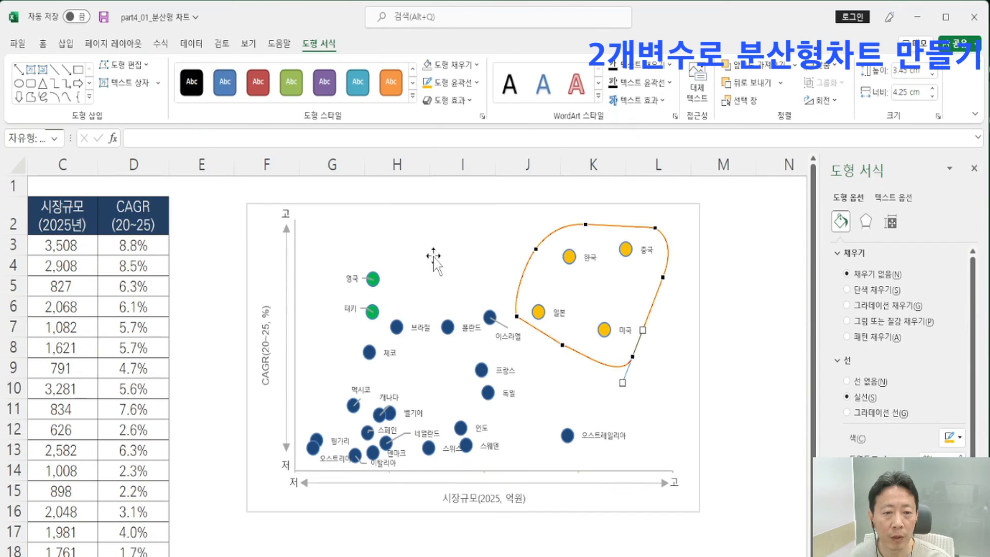
right_click(564, 345)
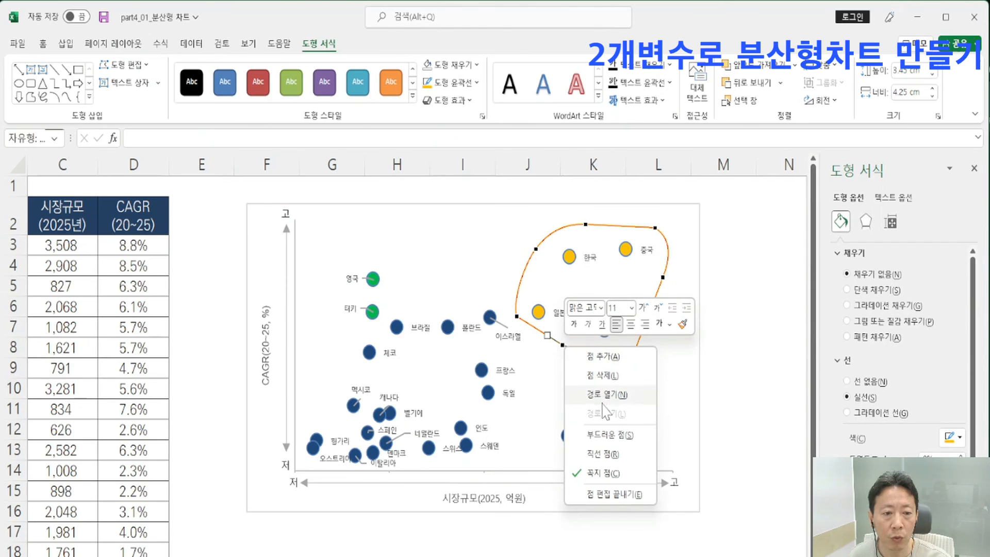
left_click(619, 435)
right_click(517, 318)
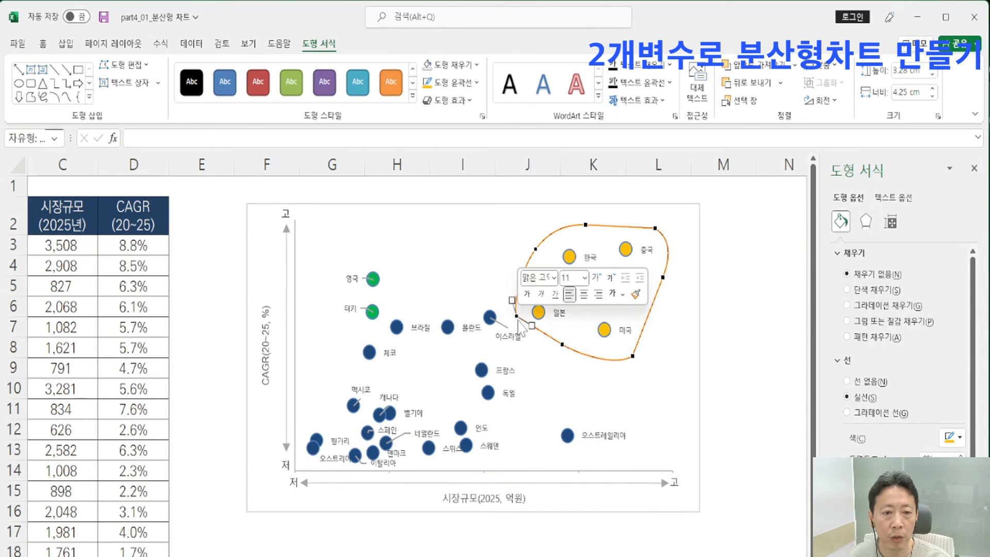
left_click(572, 403)
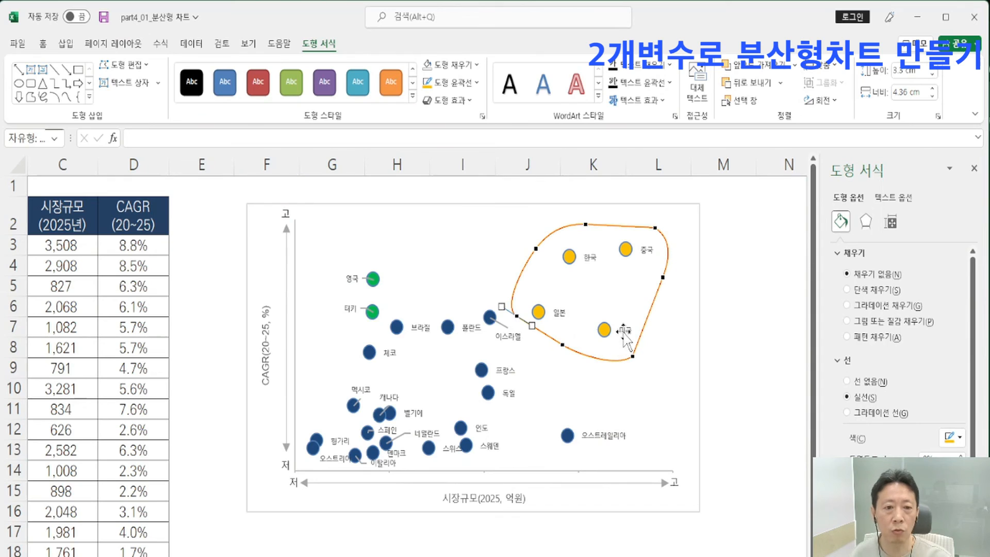
- Reshape the points and curve handles into a rounded outline about 3.88 cm wide and 3.2 cm high around the yellow markers
left_click_drag(517, 316, 527, 324)
left_click_drag(535, 251, 542, 257)
left_click_drag(655, 229, 625, 225)
left_click_drag(633, 356, 627, 350)
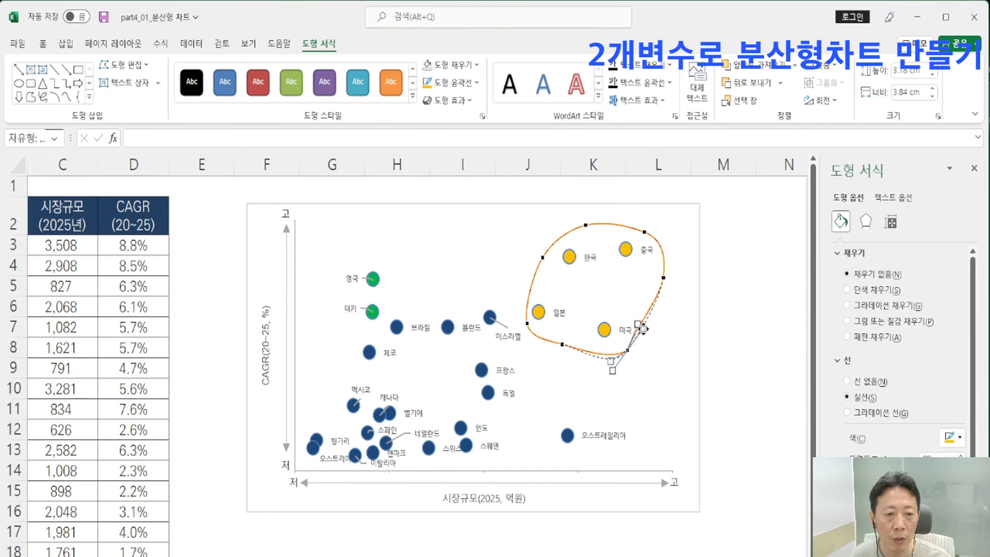
left_click_drag(611, 369, 624, 349)
left_click_drag(562, 343, 586, 351)
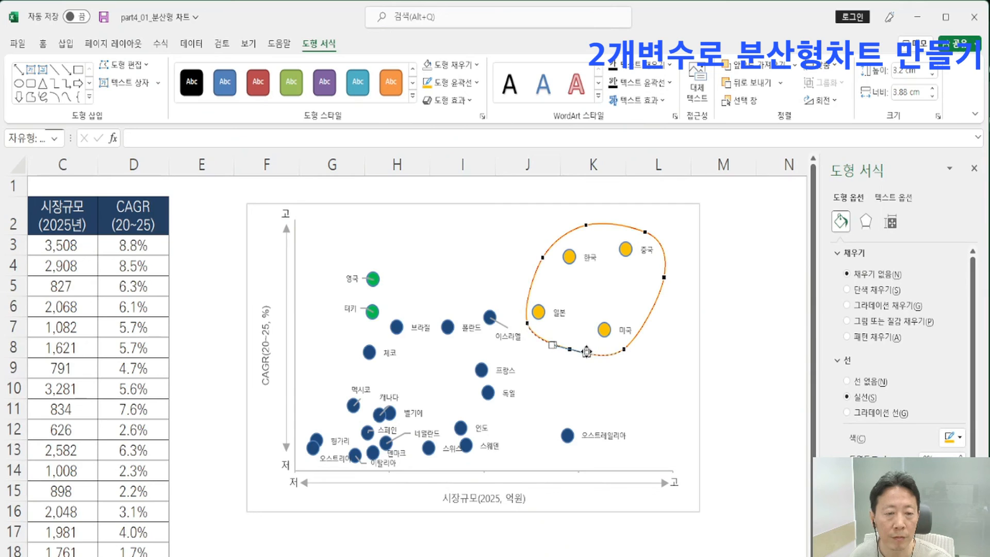
left_click(724, 365)
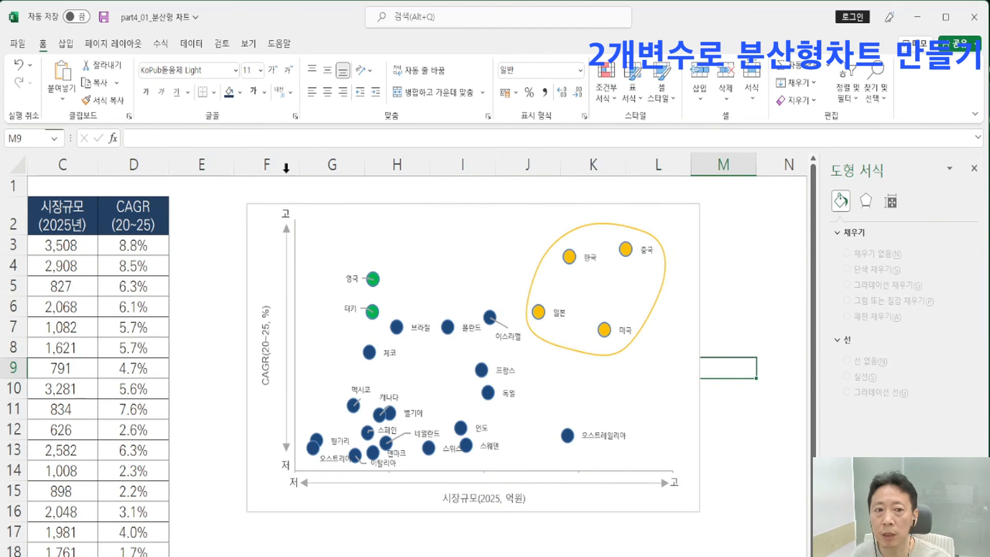
- Draw a closed freeform polygon, about 1.36 cm wide and 1.86 cm high, around the 영국 and 터키 markers and labels
left_click(66, 44)
left_click(164, 64)
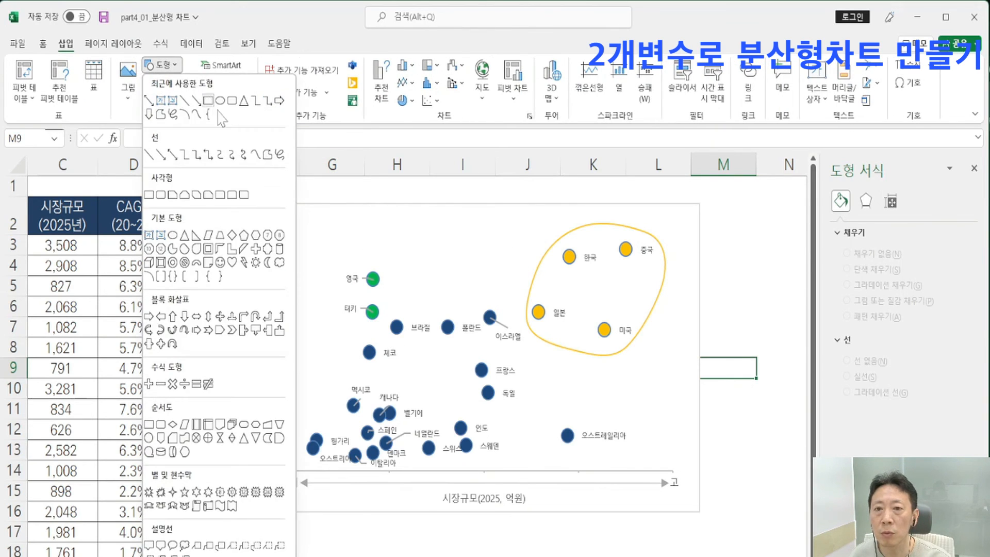
left_click(268, 156)
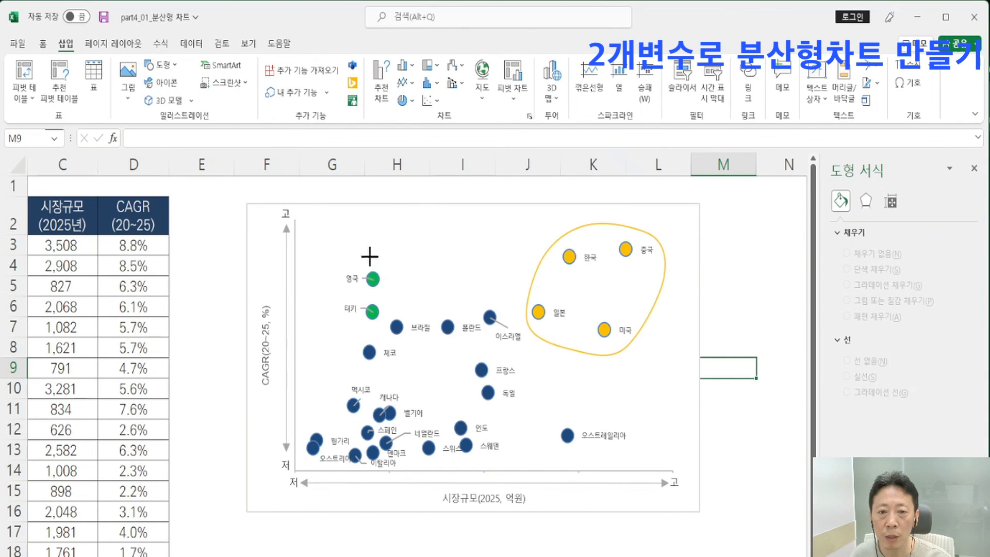
left_click(388, 312)
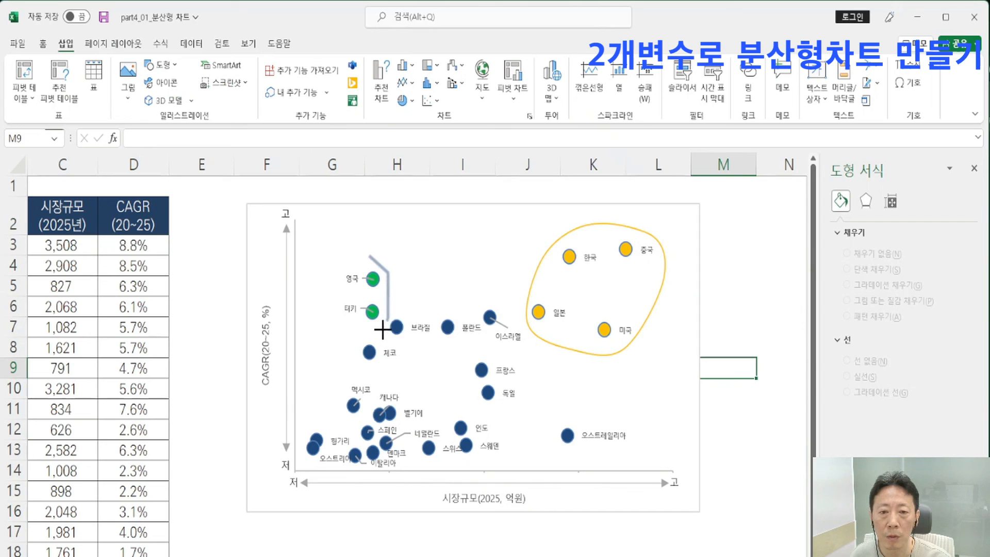
left_click(339, 306)
left_click(363, 257)
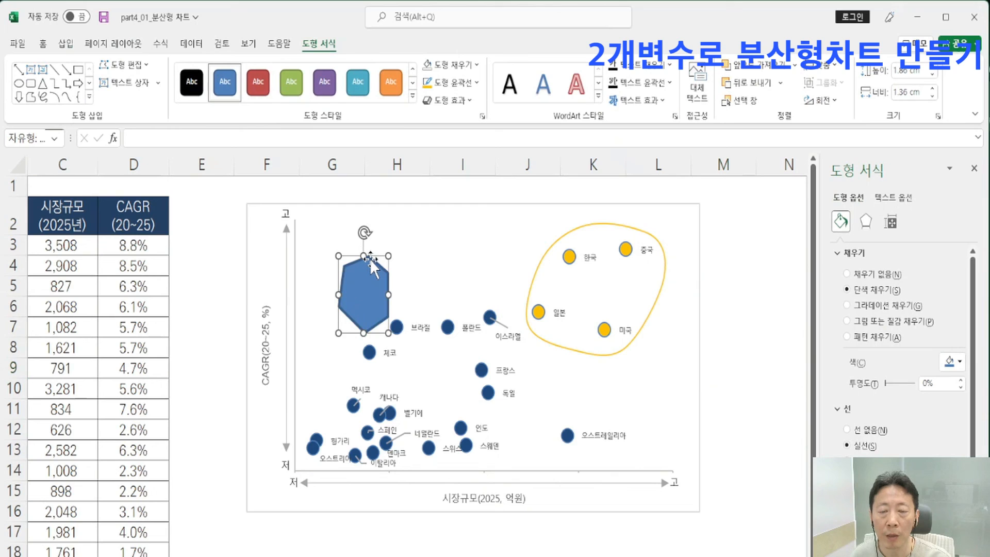
- Remove the fill from the 영국 and 터키 polygon and give it a standard green outline with a thinner weight
left_click(427, 65)
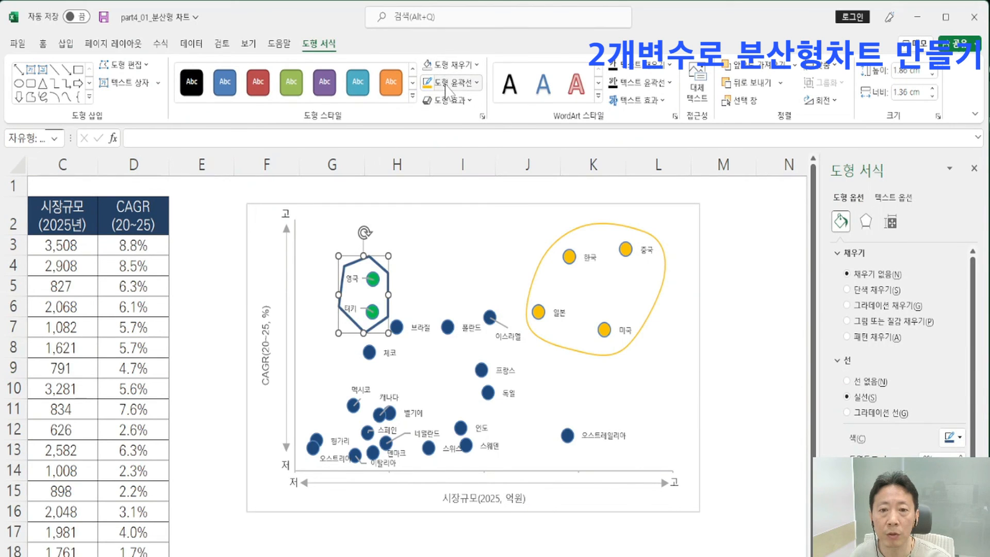
left_click(447, 85)
left_click(481, 230)
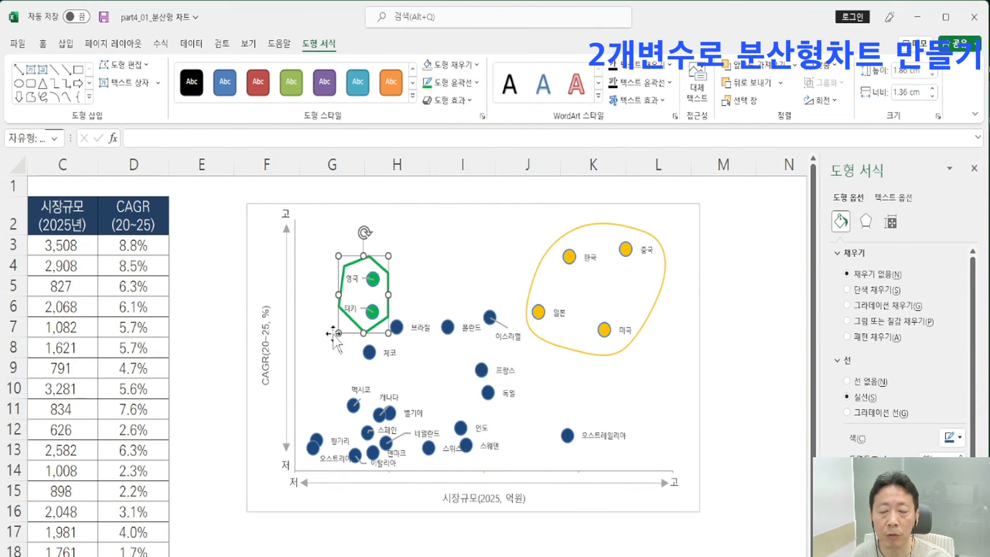
left_click(461, 82)
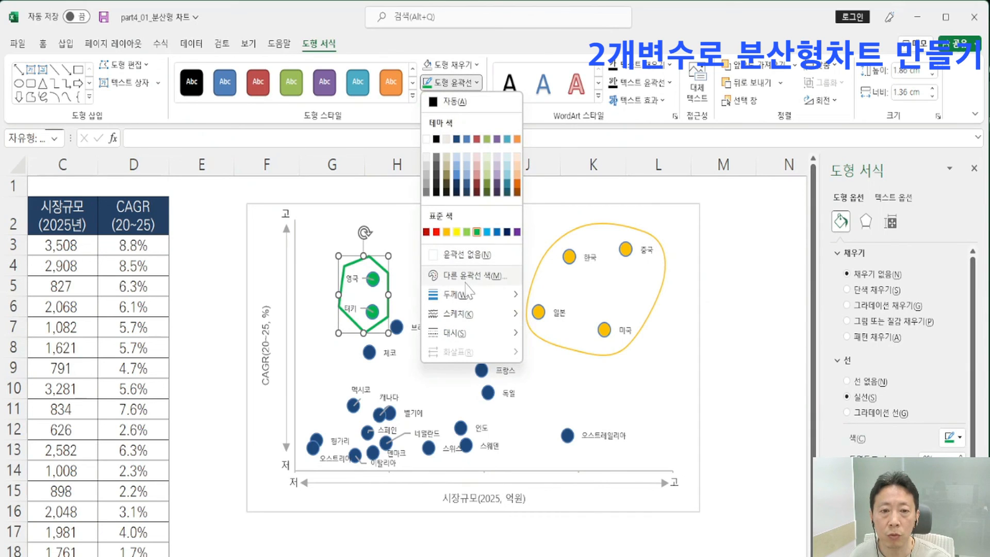
mouse_move(466, 293)
left_click(561, 355)
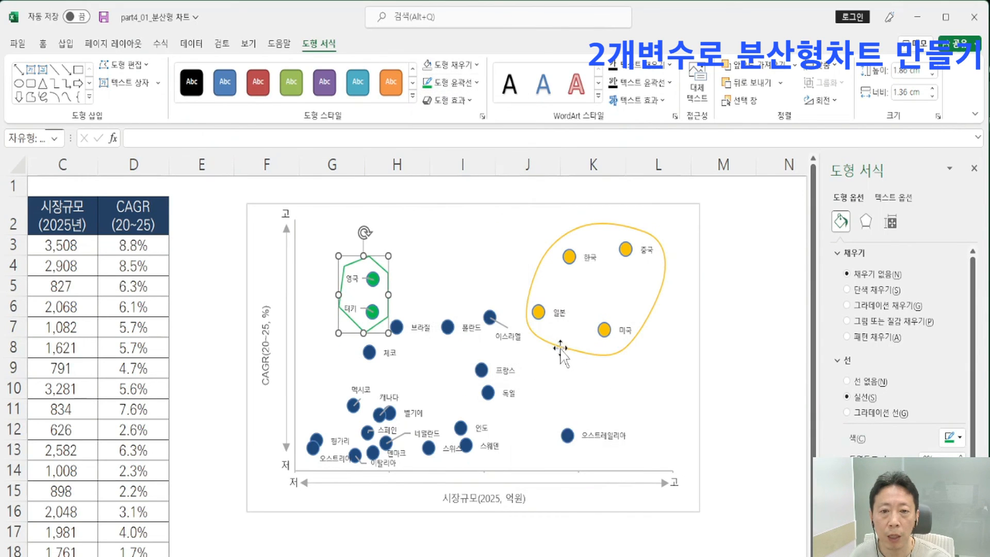
- Edit the points of the green polygon and convert its top, right, bottom and lower-left vertices to smooth points
right_click(371, 256)
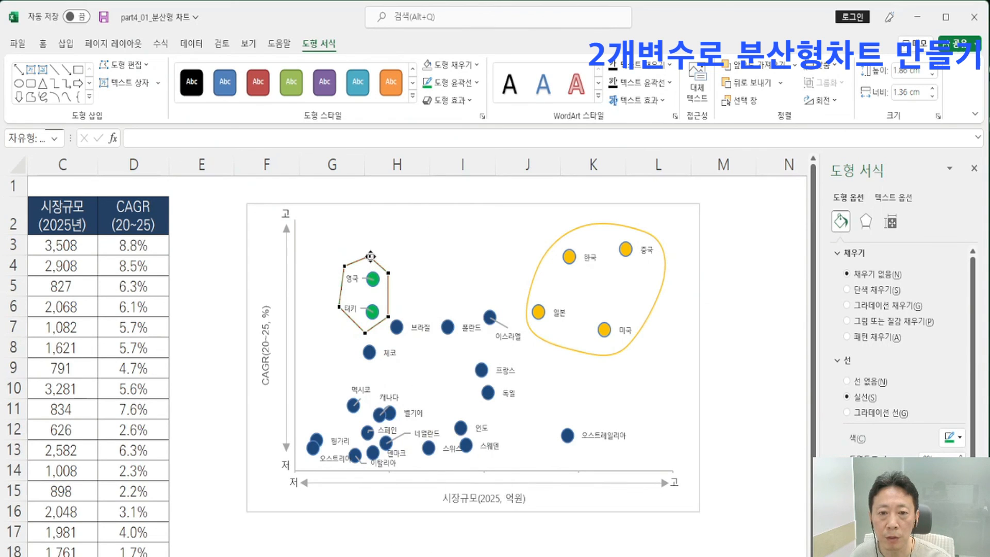
right_click(369, 256)
left_click(410, 345)
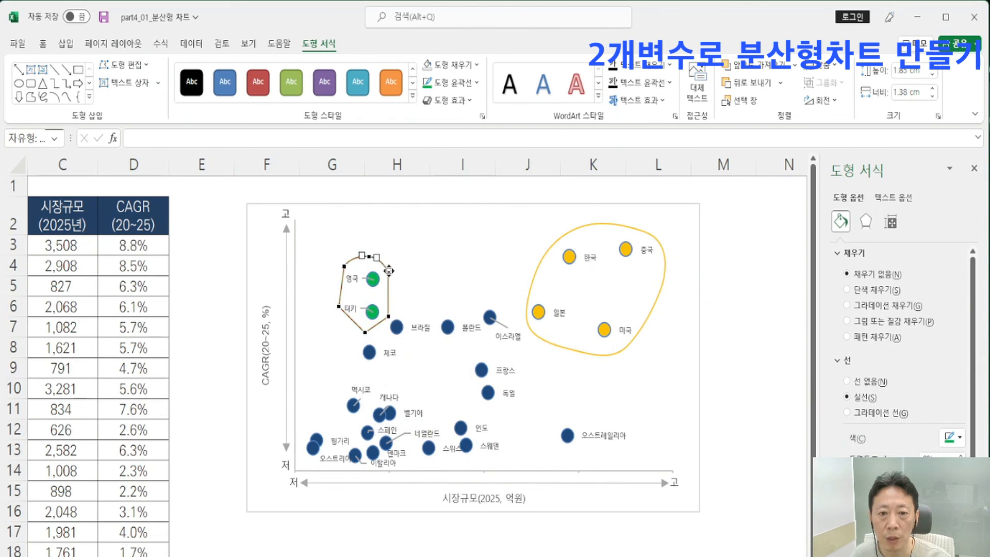
right_click(389, 273)
left_click(419, 354)
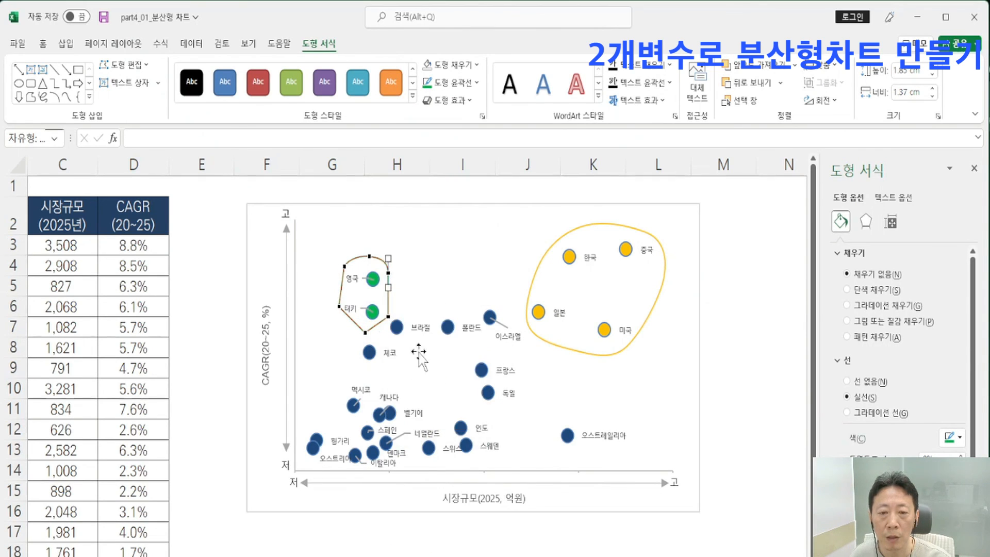
right_click(388, 318)
left_click(418, 407)
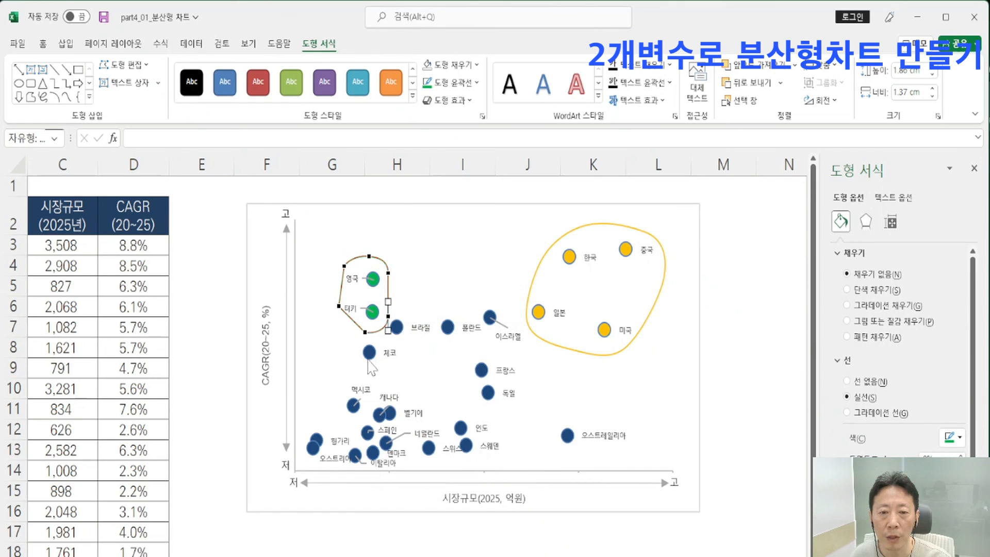
right_click(366, 328)
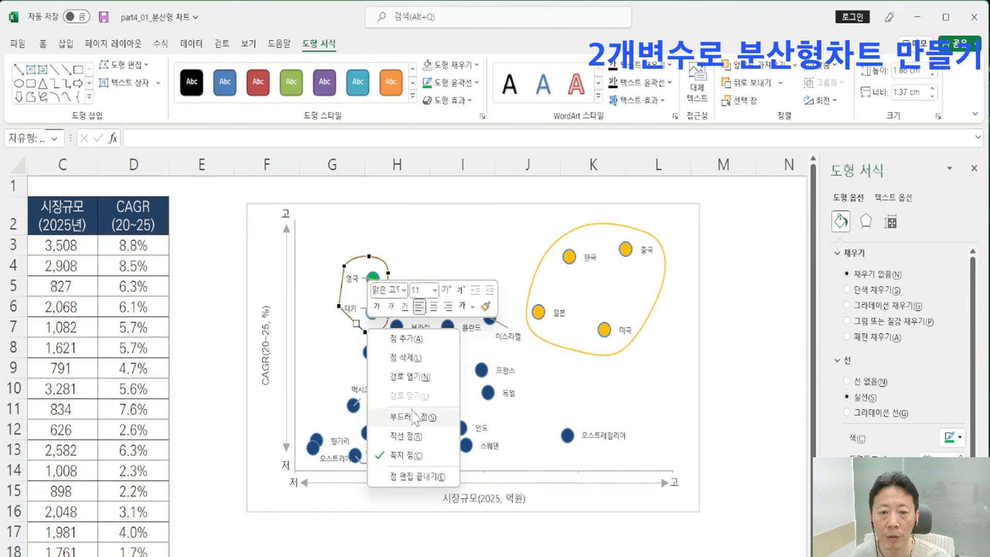
left_click(404, 410)
right_click(341, 307)
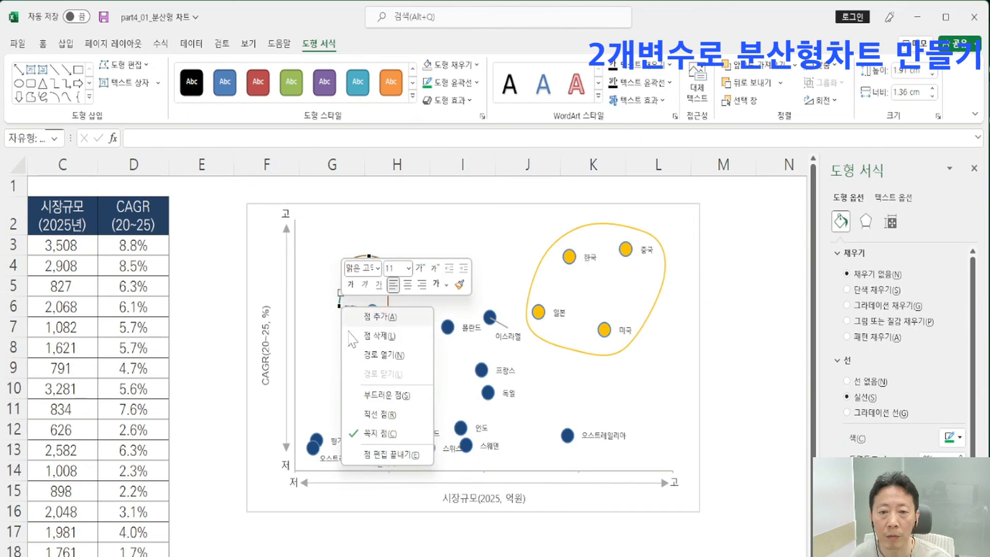